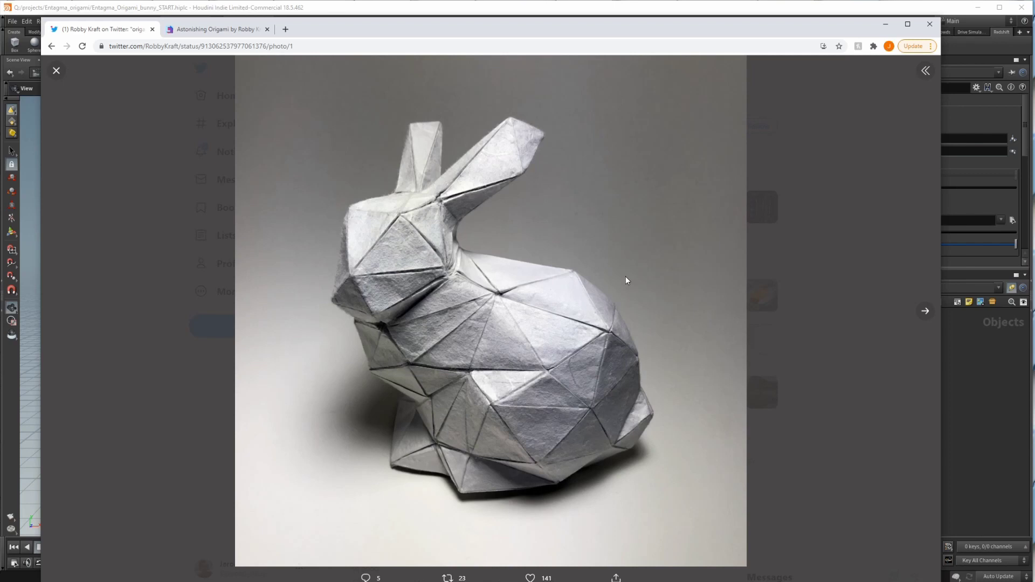
- Browse the Colossal article "Astonishing Origami" for reference photos of folded paper models
{"action": "left_click", "coordinate": [186, 30]}
{"action": "scroll", "coordinate": [175, 353], "scroll_direction": "down", "scroll_amount": 2}
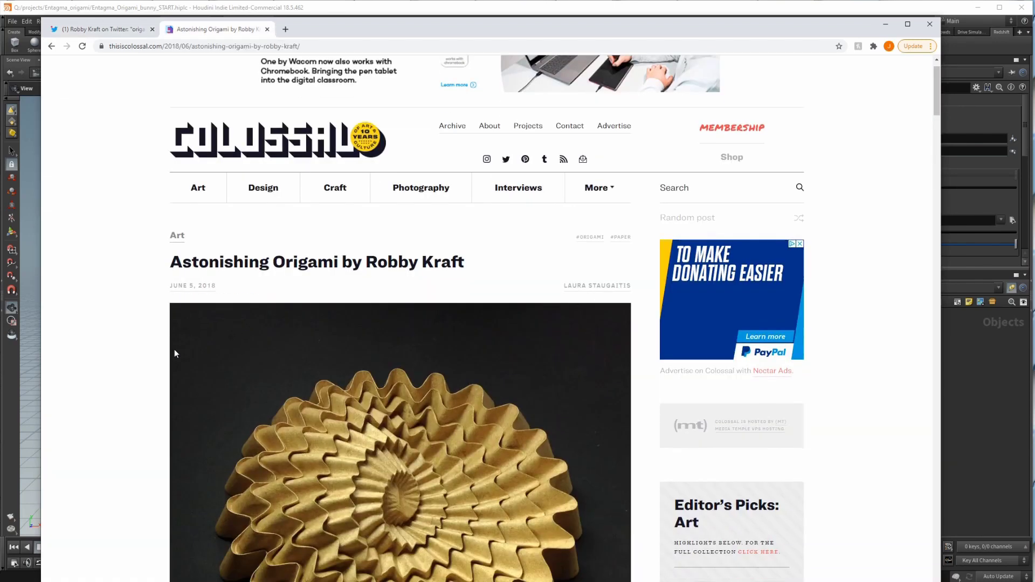
{"action": "scroll", "coordinate": [174, 353], "scroll_direction": "down", "scroll_amount": 12}
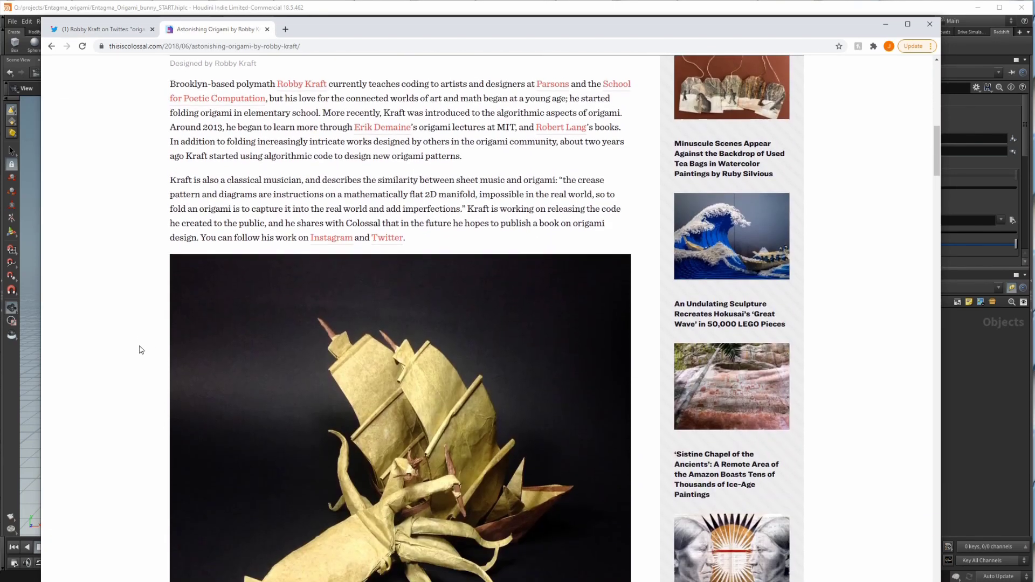
{"action": "scroll", "coordinate": [141, 350], "scroll_direction": "down", "scroll_amount": 8}
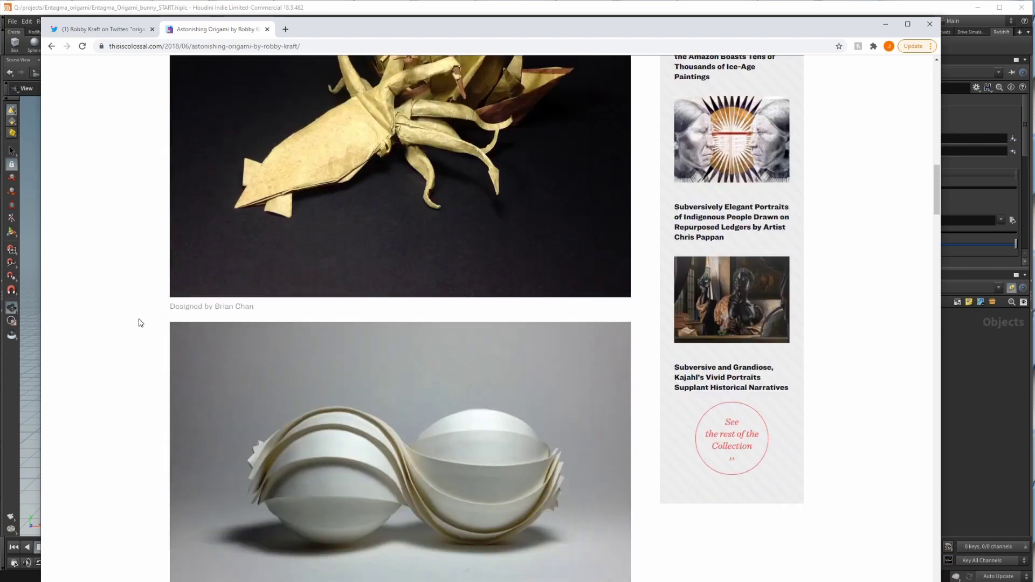
{"action": "scroll", "coordinate": [141, 322], "scroll_direction": "down", "scroll_amount": 12}
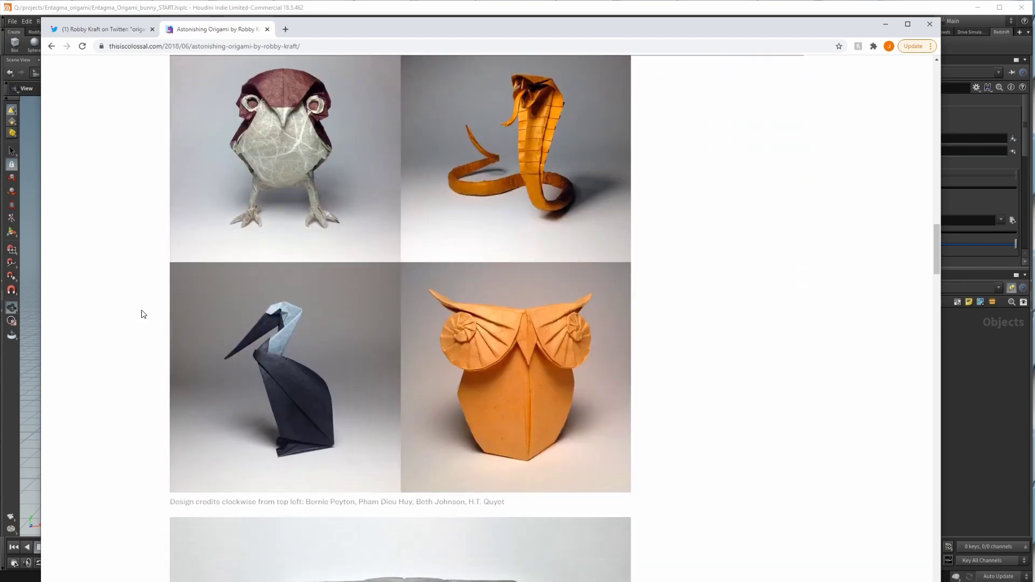
{"action": "scroll", "coordinate": [142, 305], "scroll_direction": "up", "scroll_amount": 1}
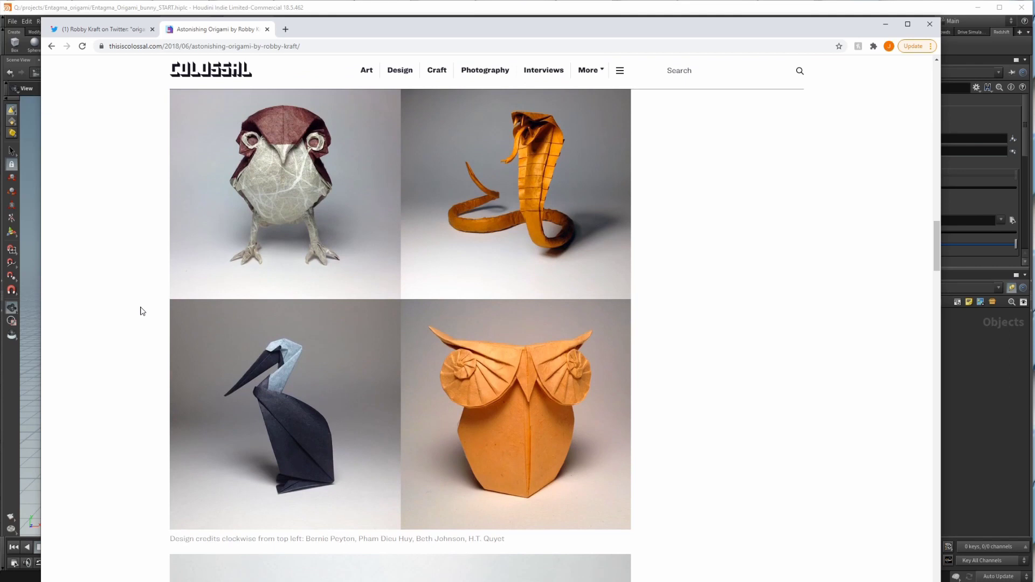
{"action": "scroll", "coordinate": [141, 307], "scroll_direction": "down", "scroll_amount": 7}
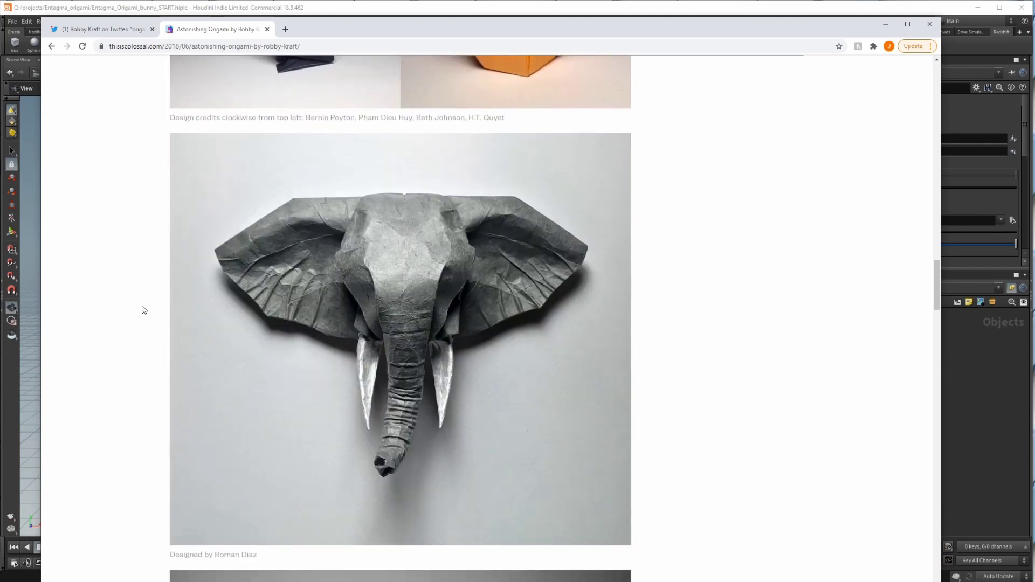
{"action": "scroll", "coordinate": [144, 307], "scroll_direction": "down", "scroll_amount": 6}
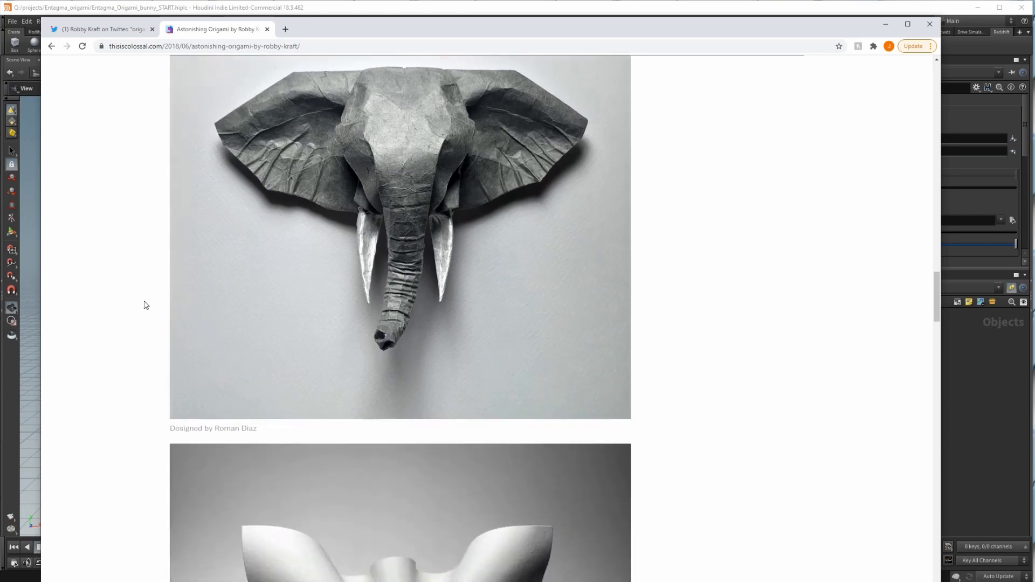
{"action": "scroll", "coordinate": [145, 304], "scroll_direction": "down", "scroll_amount": 9}
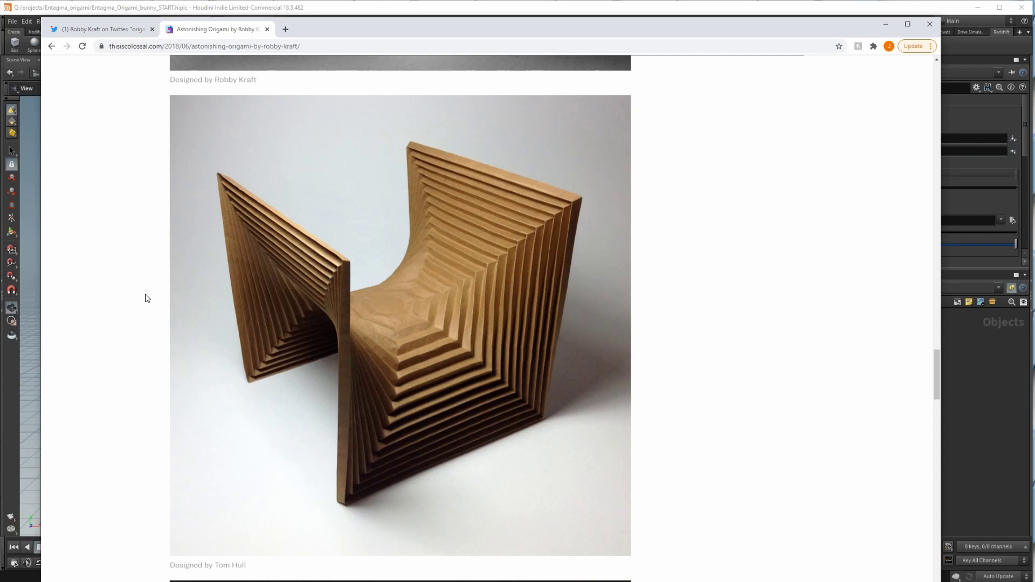
{"action": "scroll", "coordinate": [147, 298], "scroll_direction": "down", "scroll_amount": 9}
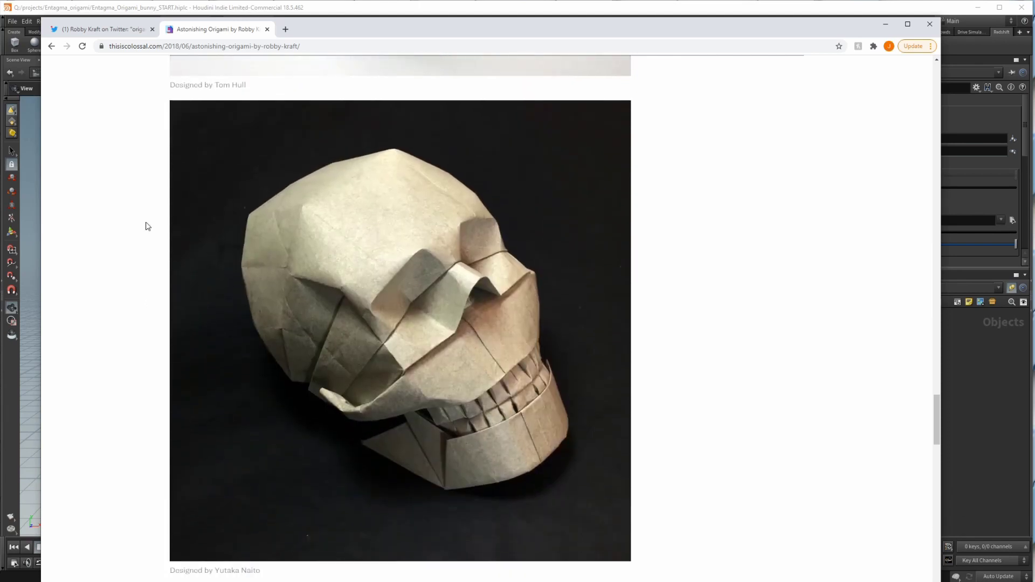
- Switch to Houdini, look through the SHOTCAM camera and enter the bunny object's geometry network
{"action": "left_click", "coordinate": [162, 8]}
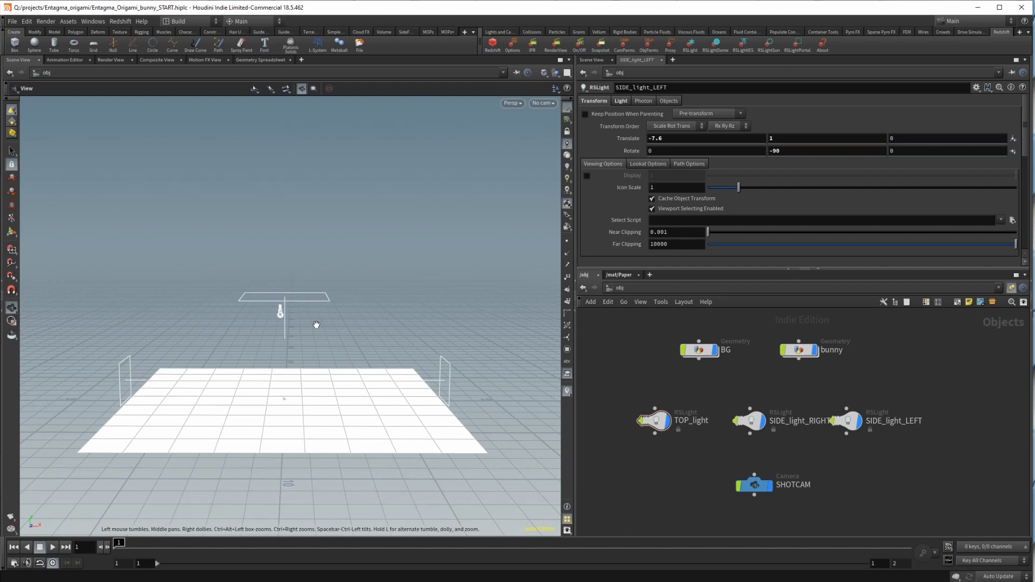
{"action": "left_click", "coordinate": [535, 104]}
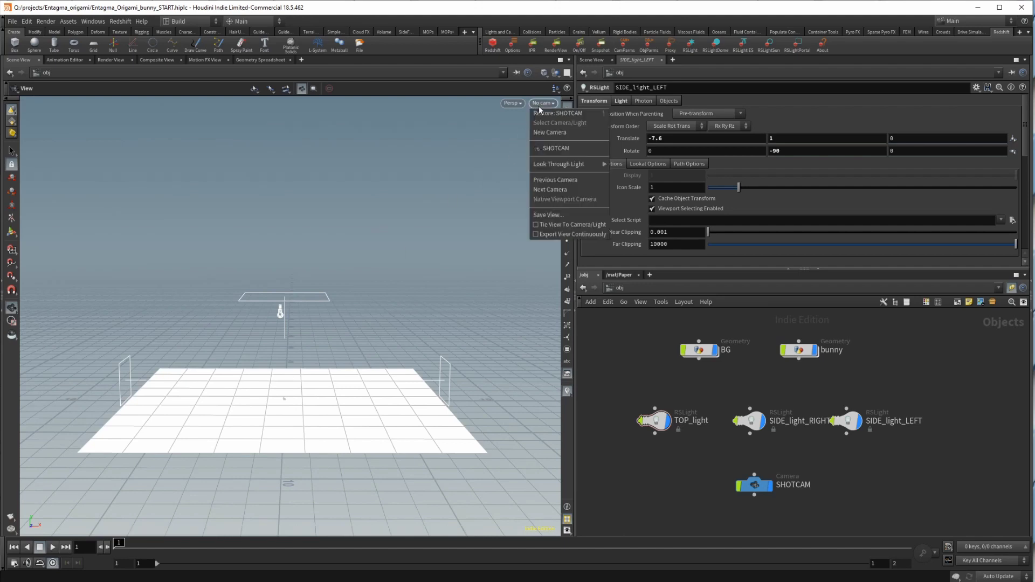
{"action": "left_click", "coordinate": [561, 152]}
{"action": "double_click", "coordinate": [803, 353]}
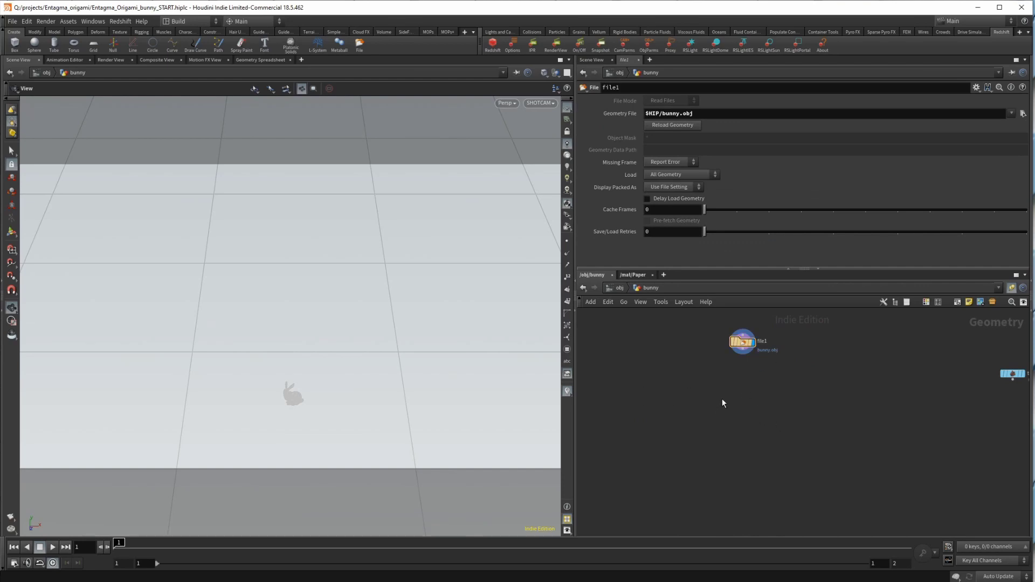
- Add a Transform node after file1 with translate .18, -.33, -.3, Y rotation -15 and uniform scale 10
{"action": "key", "text": "Tab"}
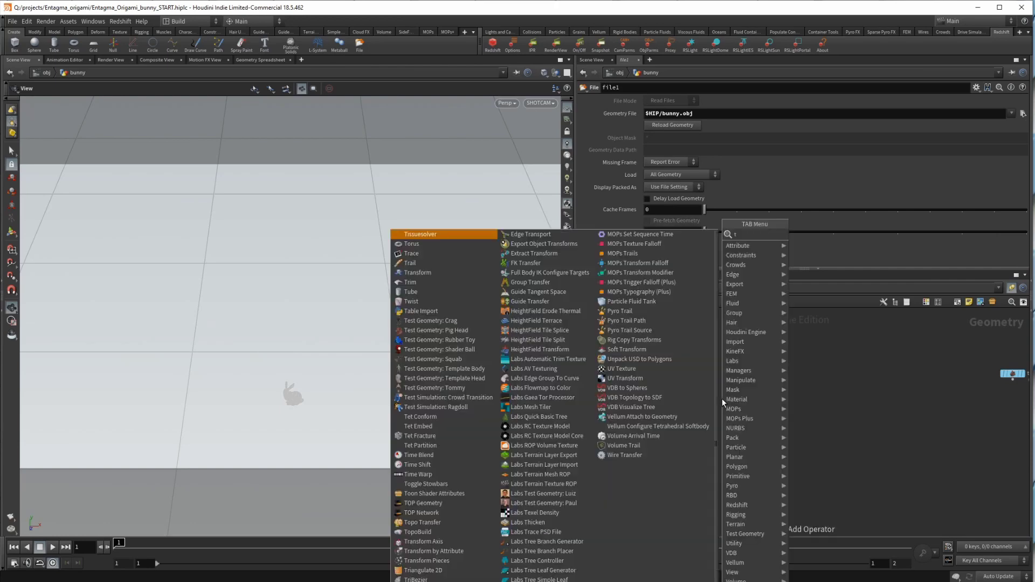
{"action": "type", "text": "tran"}
{"action": "key", "text": "Return"}
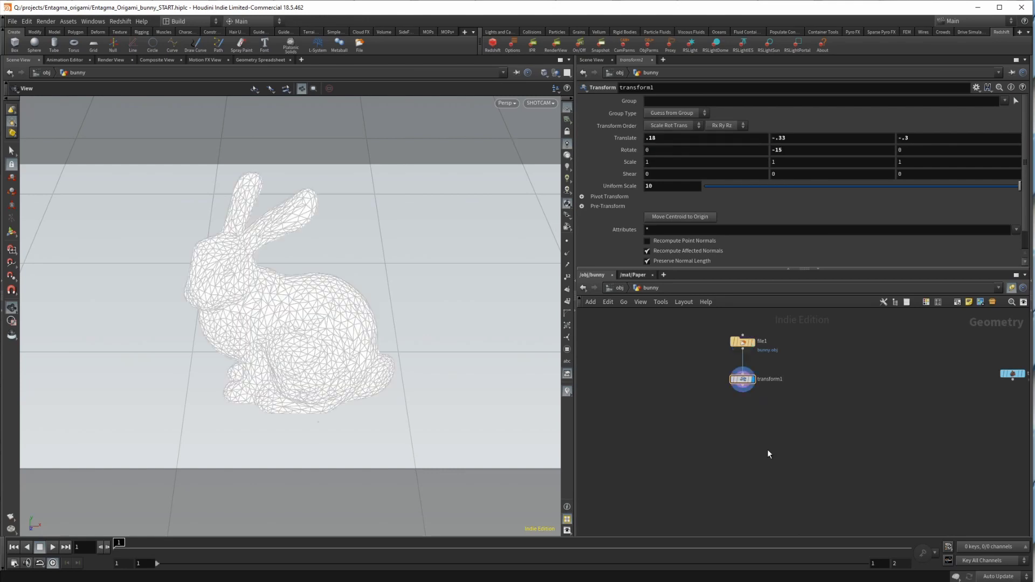
- Add a Remesh node after transform1 and set its iterations to 1 and smoothing to 0
{"action": "scroll", "coordinate": [760, 442], "scroll_direction": "up", "scroll_amount": 2}
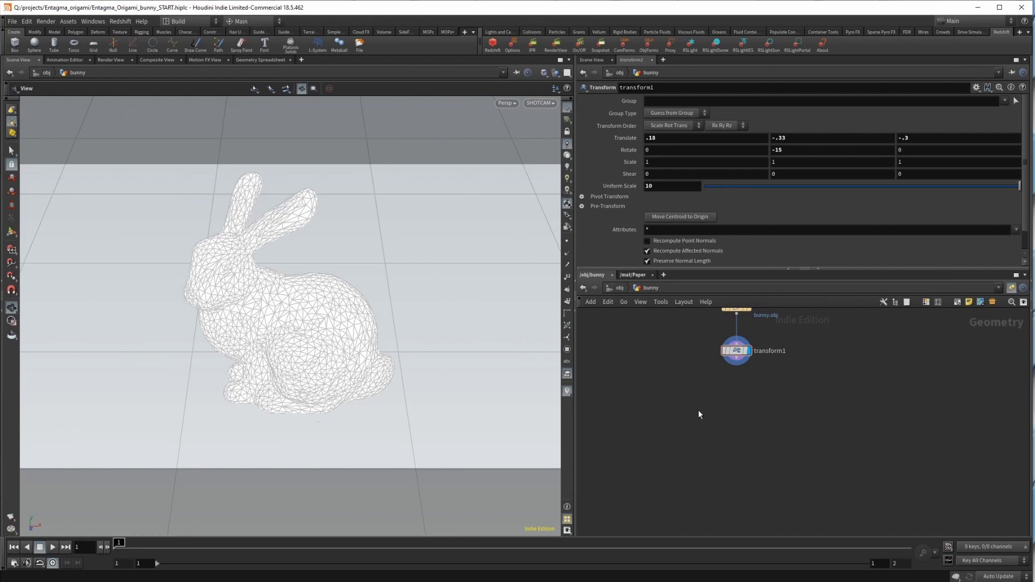
{"action": "key", "text": "Tab"}
{"action": "type", "text": "polyreduce"}
{"action": "key", "text": "Return"}
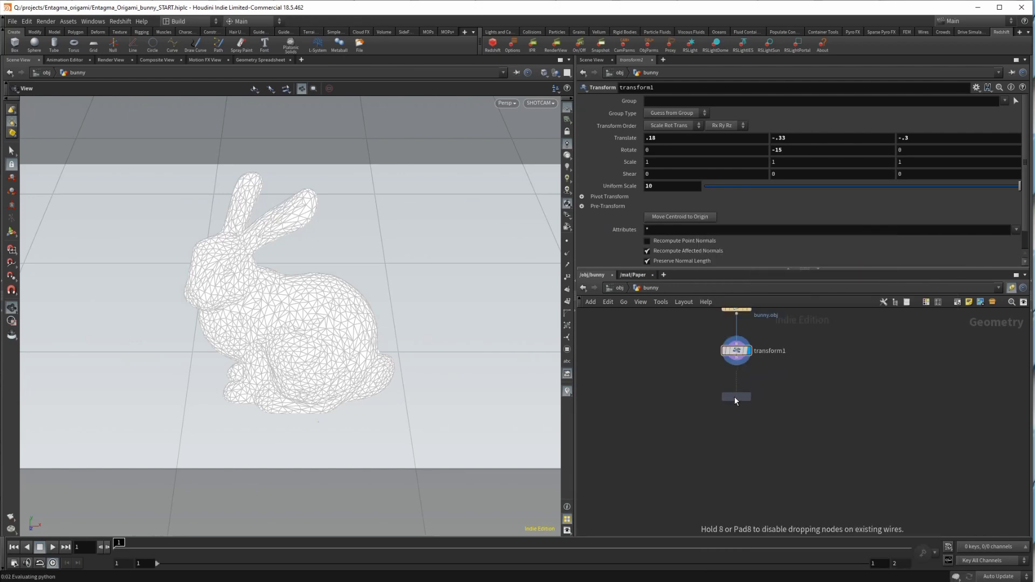
{"action": "left_click", "coordinate": [735, 397]}
{"action": "type", "text": "1"}
{"action": "key", "text": "Tab"}
{"action": "type", "text": "0"}
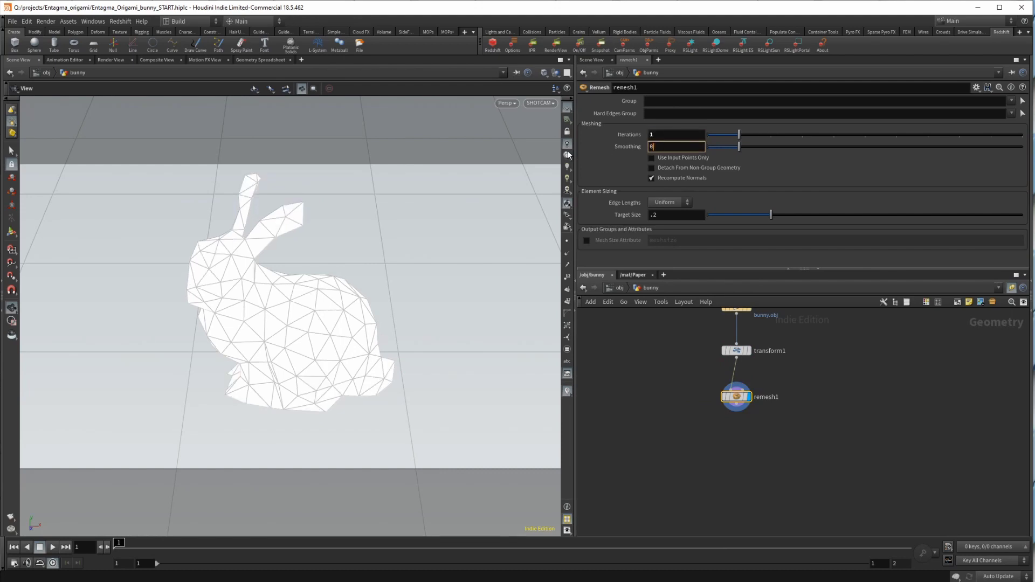
{"action": "key", "text": "Tab"}
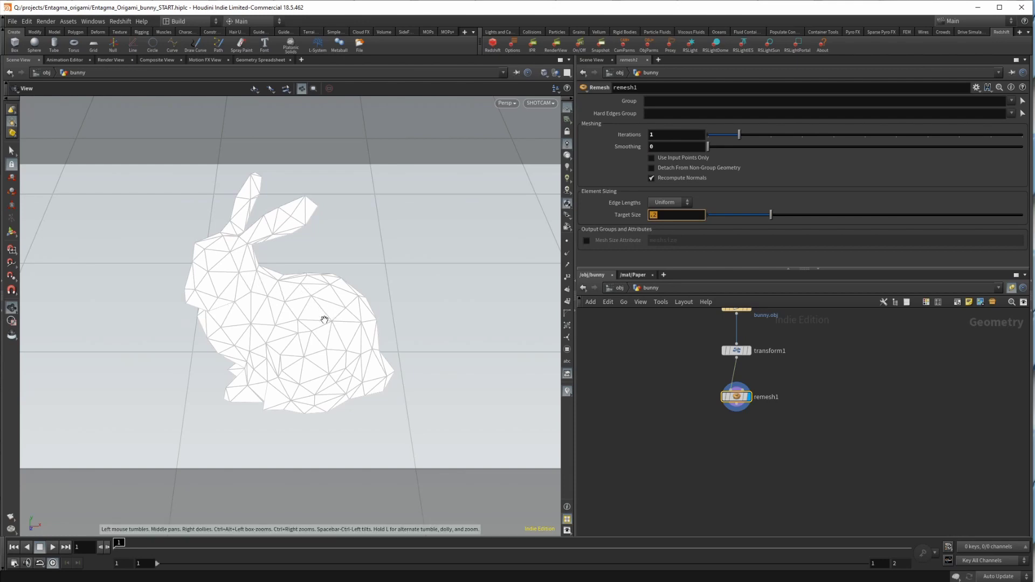
- Try a Remesh target size of 0.315, then set it back to 0.2
{"action": "left_click_drag", "start_coordinate": [771, 215], "coordinate": [807, 217]}
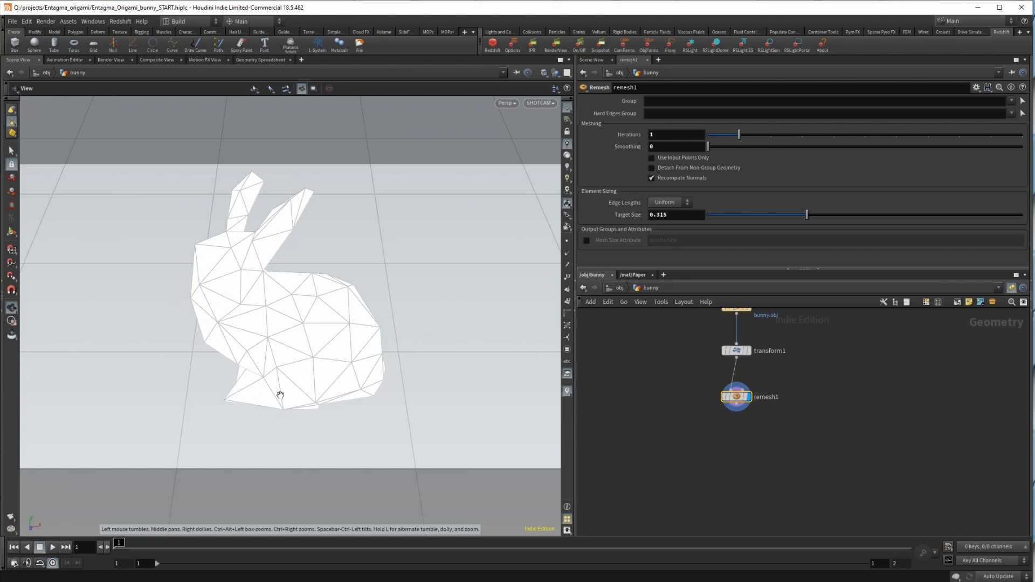
{"action": "double_click", "coordinate": [664, 214]}
{"action": "type", "text": ".2"}
{"action": "key", "text": "Return"}
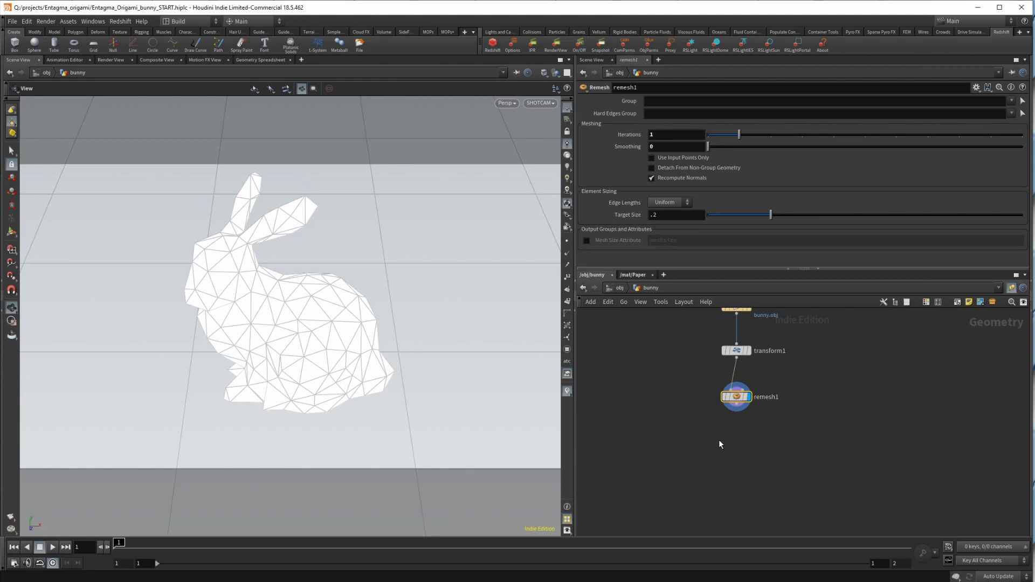
- Add a PolyReduce node after remesh1, display it and set it to keep 50 percent of the polygons
{"action": "key", "text": "Tab"}
{"action": "type", "text": "polyre"}
{"action": "key", "text": "Return"}
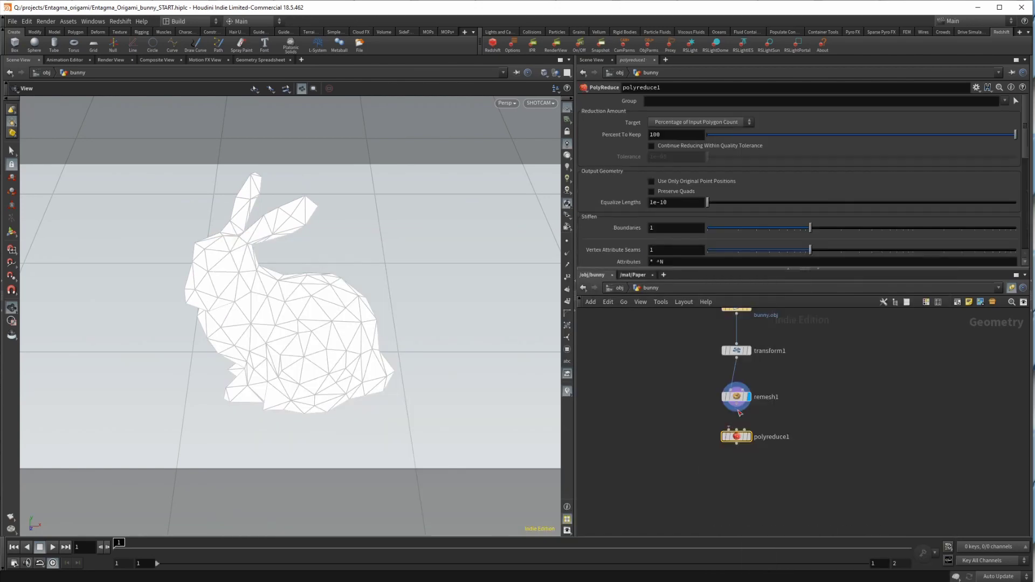
{"action": "left_click", "coordinate": [749, 442]}
{"action": "type", "text": "50"}
{"action": "key", "text": "Return"}
{"action": "middle_click_drag", "start_coordinate": [724, 455], "coordinate": [716, 423]}
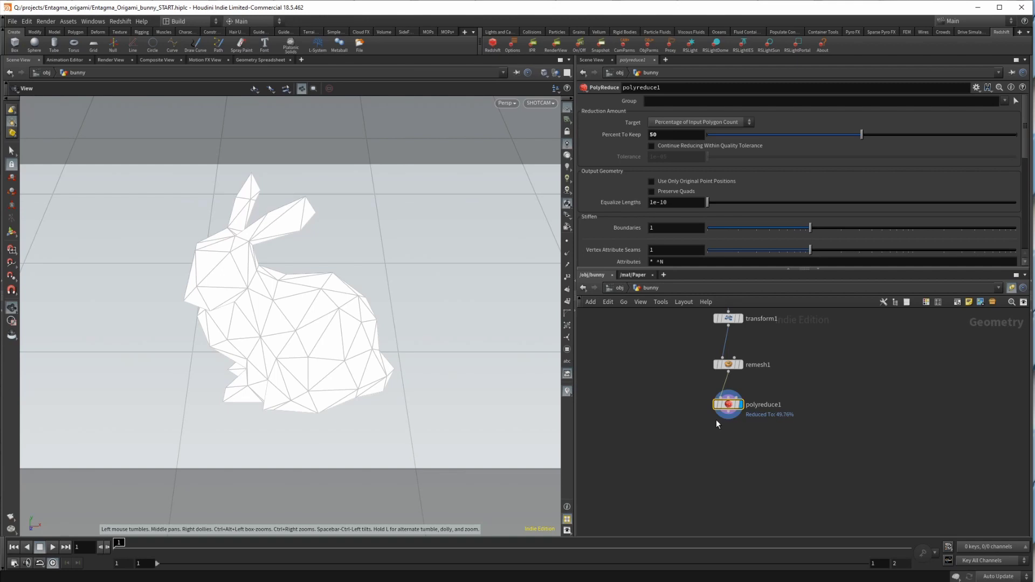
- Add a Facet node after polyreduce1 with Unique Points enabled, display it and inspect its geometry info
{"action": "middle_click_drag", "start_coordinate": [724, 444], "coordinate": [717, 432]}
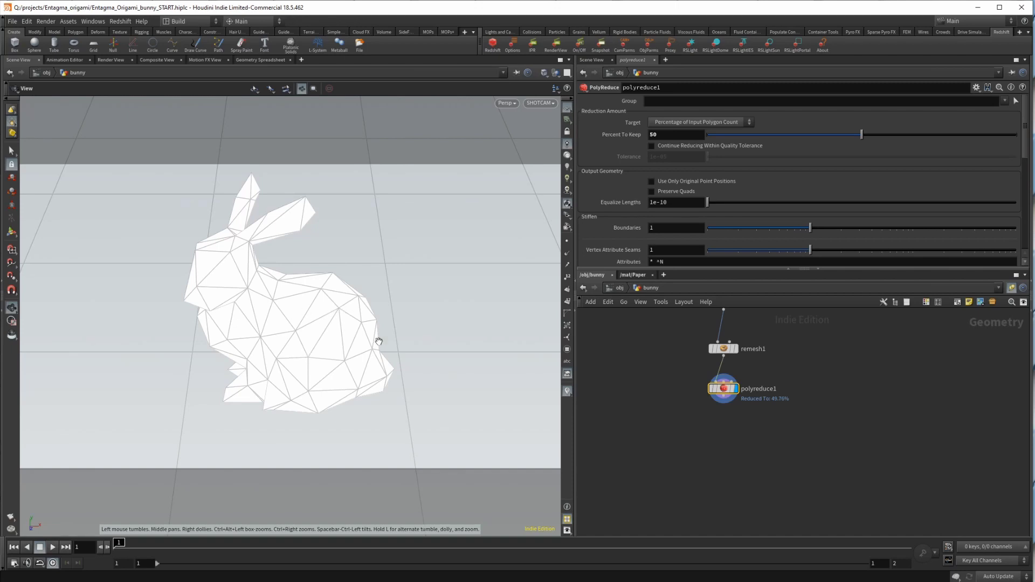
{"action": "key", "text": "Tab"}
{"action": "type", "text": "fa"}
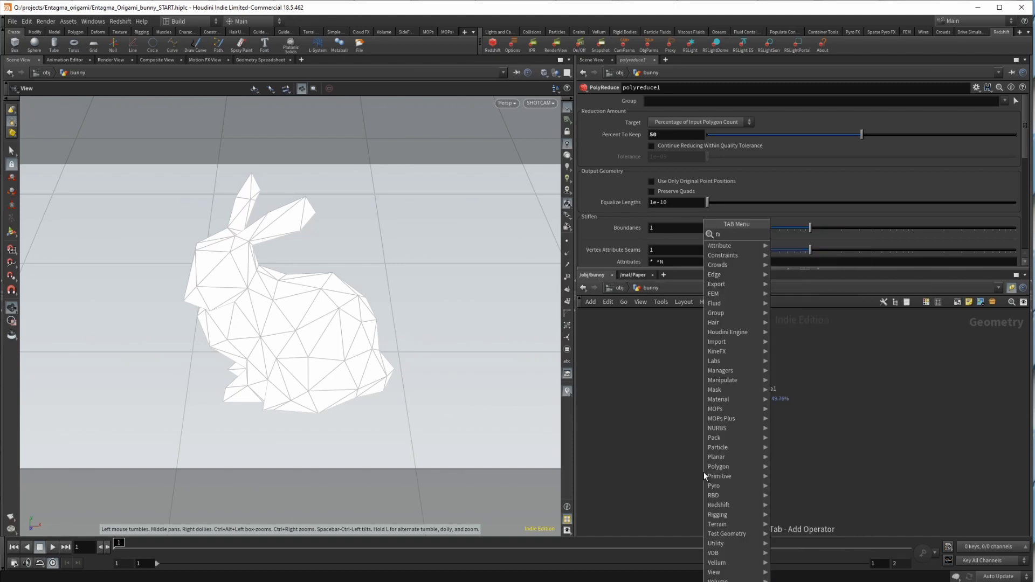
{"action": "key", "text": "Return"}
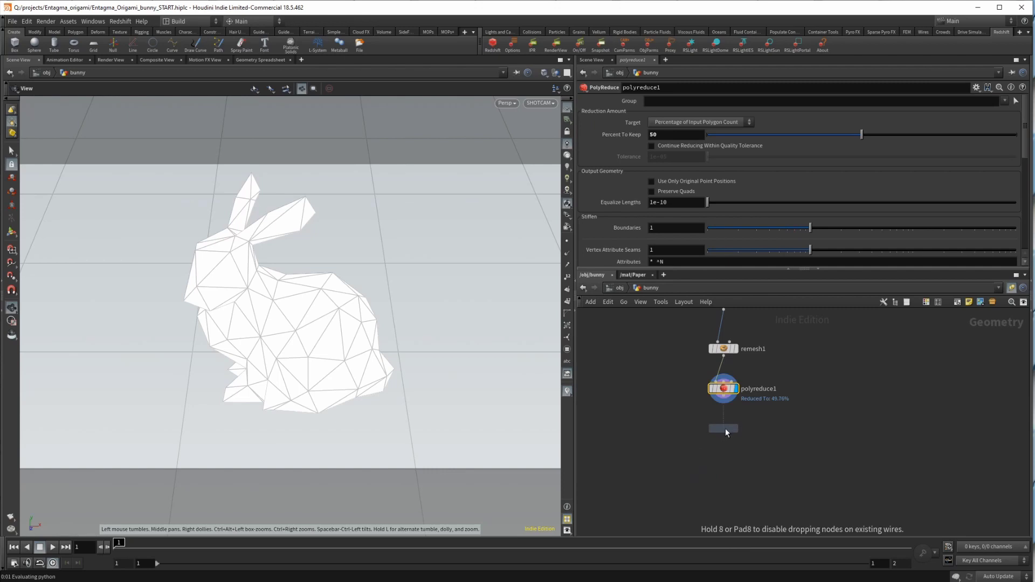
{"action": "left_click", "coordinate": [726, 428]}
{"action": "left_click", "coordinate": [664, 143]}
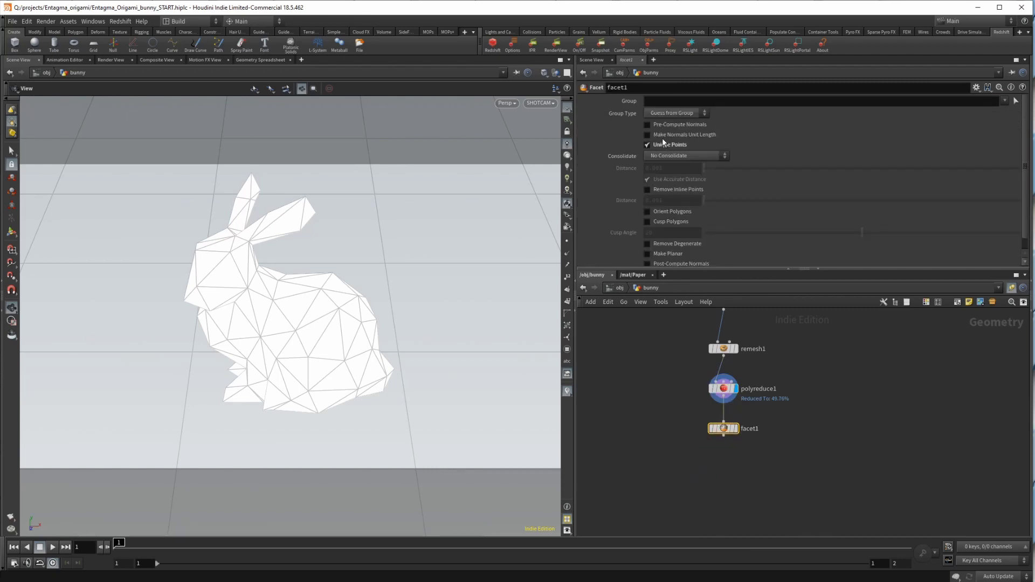
{"action": "left_click", "coordinate": [735, 428]}
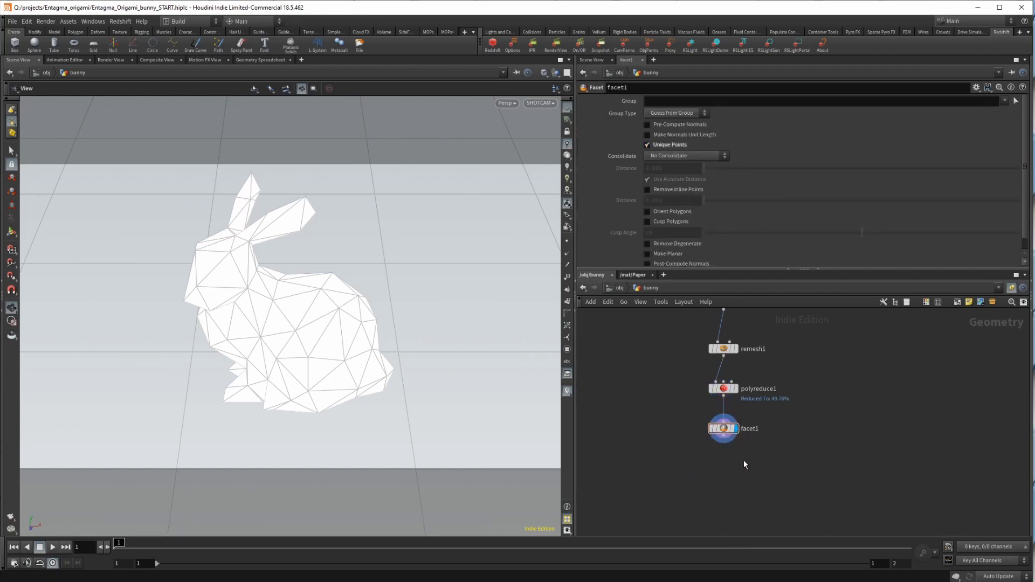
{"action": "left_click", "coordinate": [704, 429]}
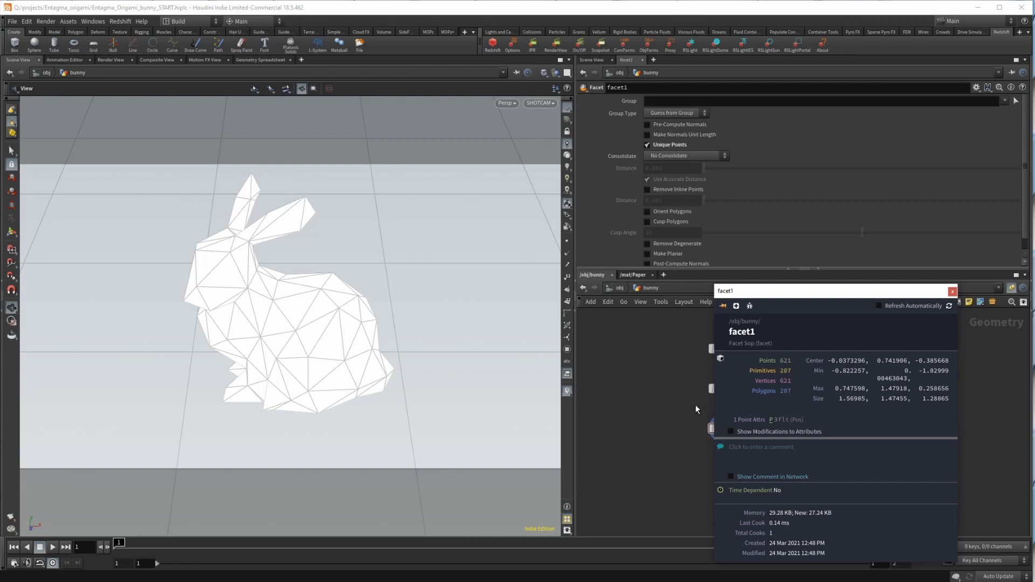
{"action": "left_click", "coordinate": [702, 388]}
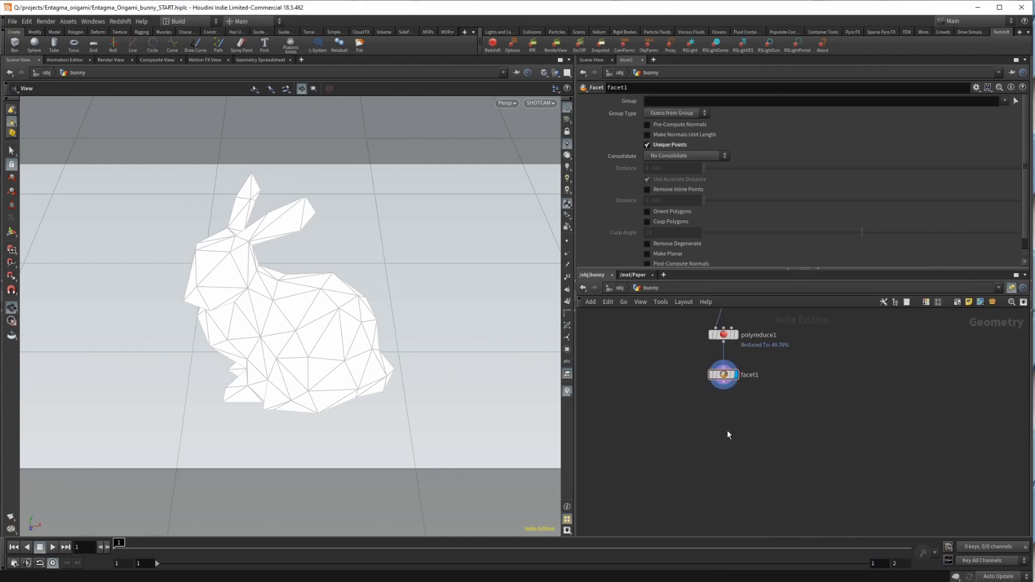
- Add a For-Each Primitive loop wired after facet1 and preview it in single-pass mode
{"action": "key", "text": "Tab"}
{"action": "type", "text": "foreach"}
{"action": "key", "text": "Down"}
{"action": "key", "text": "Down"}
{"action": "key", "text": "Down"}
{"action": "key", "text": "Return"}
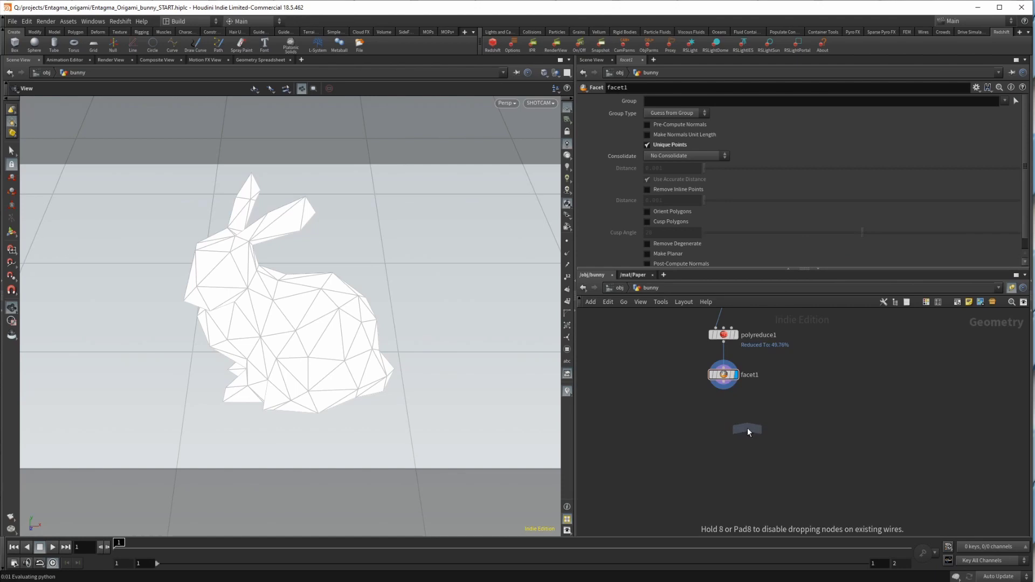
{"action": "left_click", "coordinate": [729, 426]}
{"action": "left_click_drag", "start_coordinate": [725, 384], "coordinate": [729, 419]}
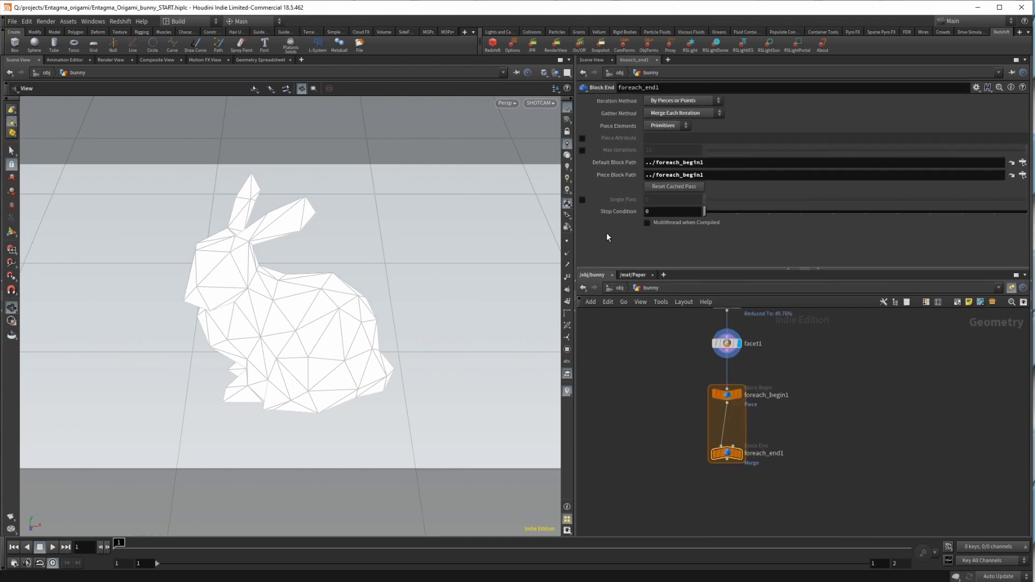
{"action": "left_click", "coordinate": [582, 199]}
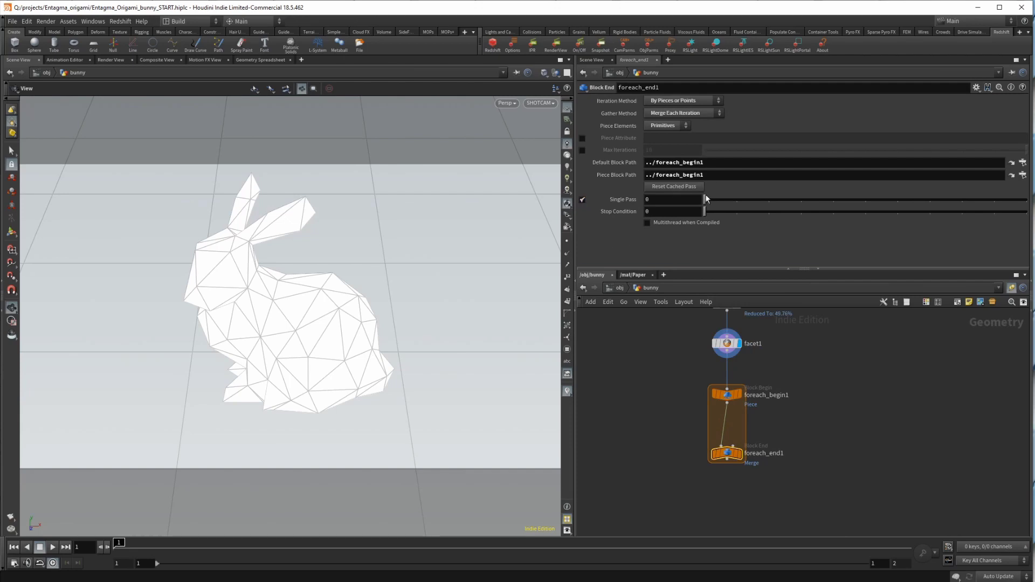
{"action": "mouse_move", "coordinate": [706, 199]}
{"action": "left_mouse_down"}
{"action": "mouse_move", "coordinate": [916, 193]}
{"action": "mouse_move", "coordinate": [688, 193]}
{"action": "left_mouse_up"}
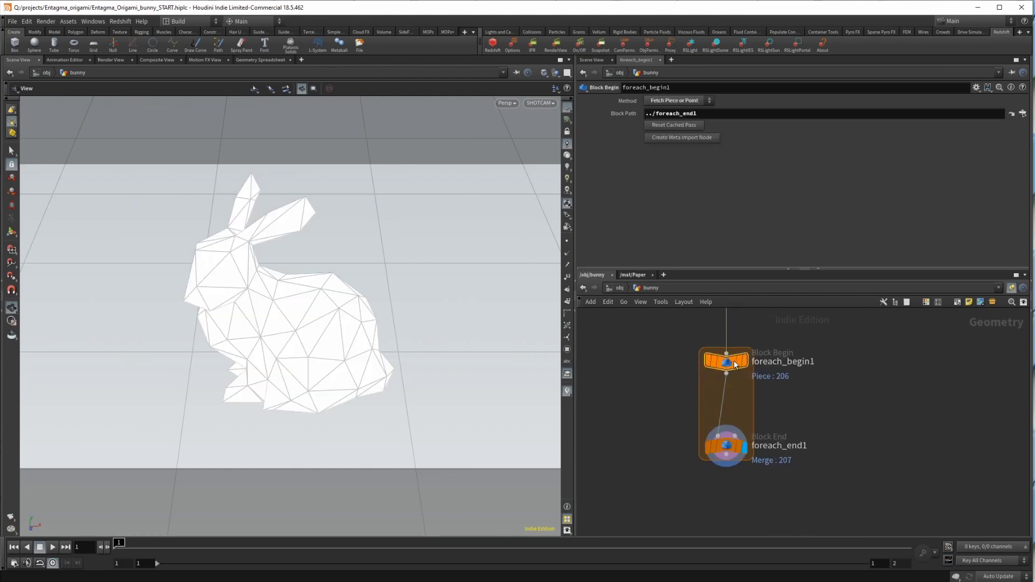
- Create a meta import node from foreach_begin1 for the loop's iteration data
{"action": "left_click", "coordinate": [689, 137]}
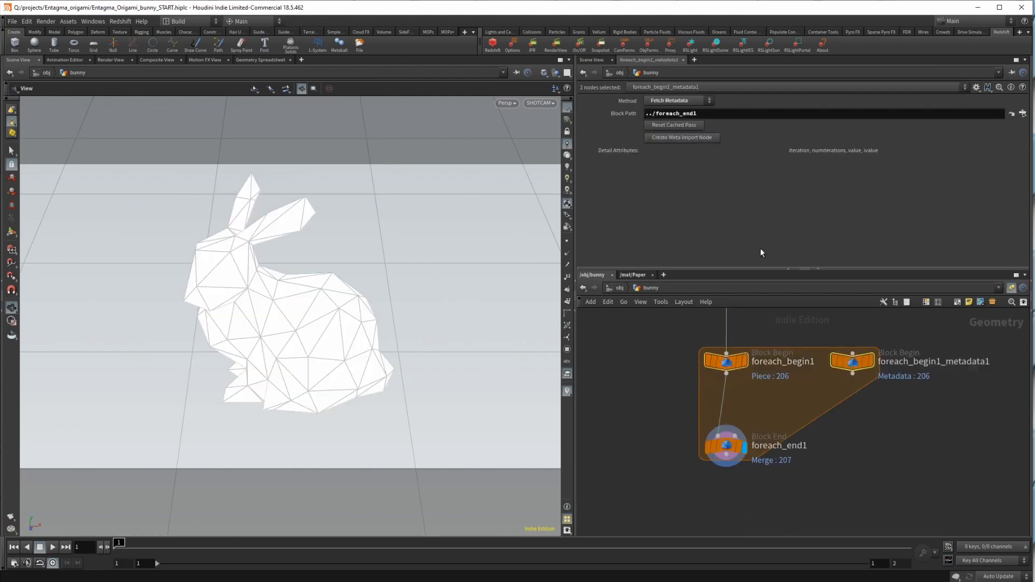
{"action": "left_click", "coordinate": [855, 364]}
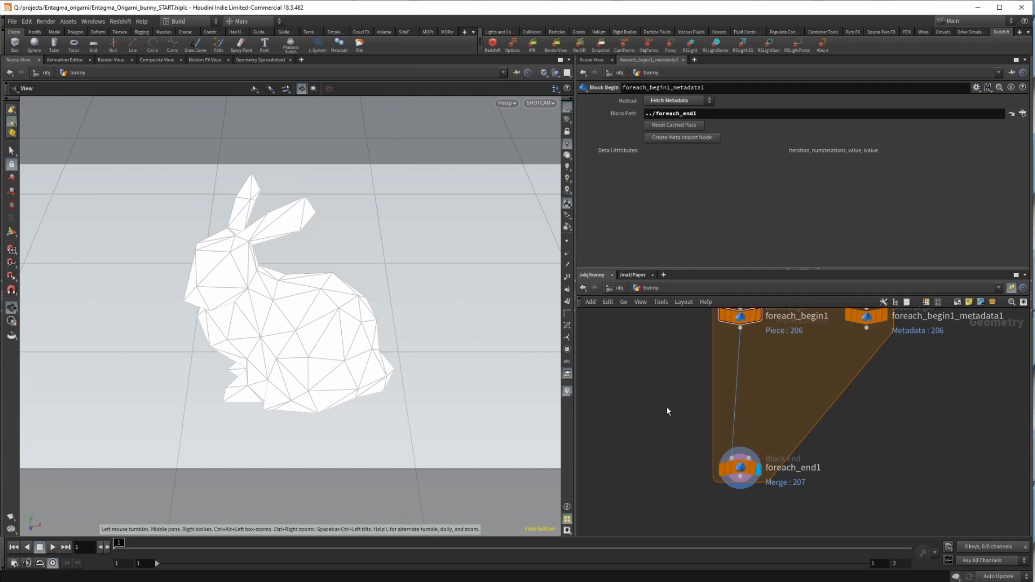
- Add a UV Texture node inside the loop, wired between foreach_begin1 and foreach_end1
{"action": "middle_click_drag", "start_coordinate": [684, 418], "coordinate": [675, 406]}
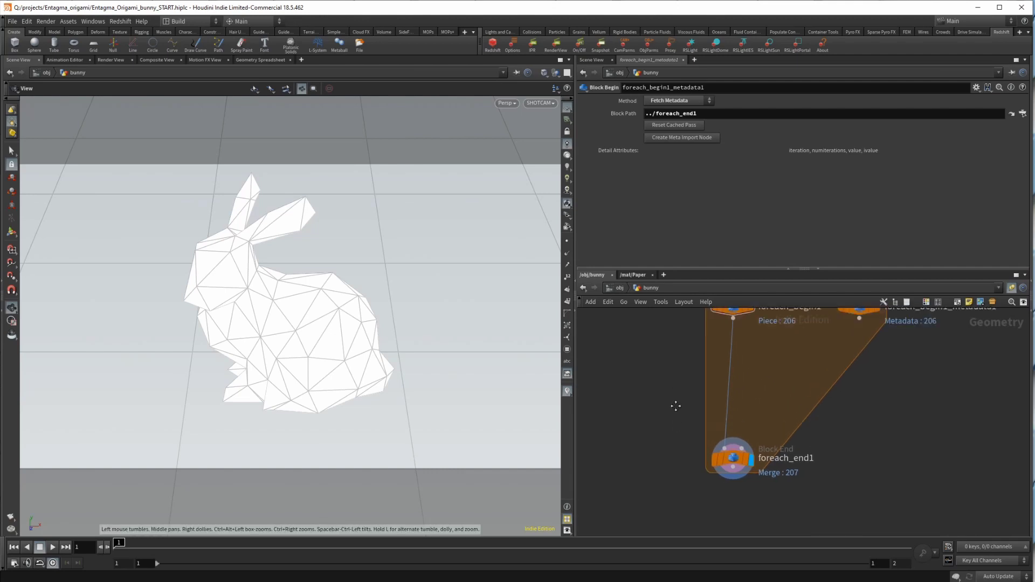
{"action": "left_click", "coordinate": [716, 350]}
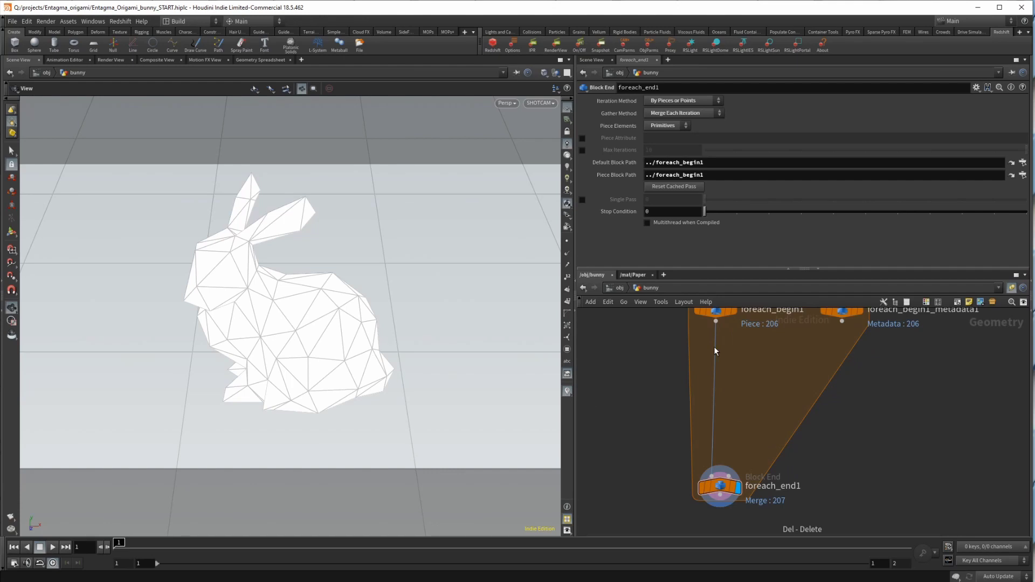
{"action": "key", "text": "Tab"}
{"action": "type", "text": "uv te"}
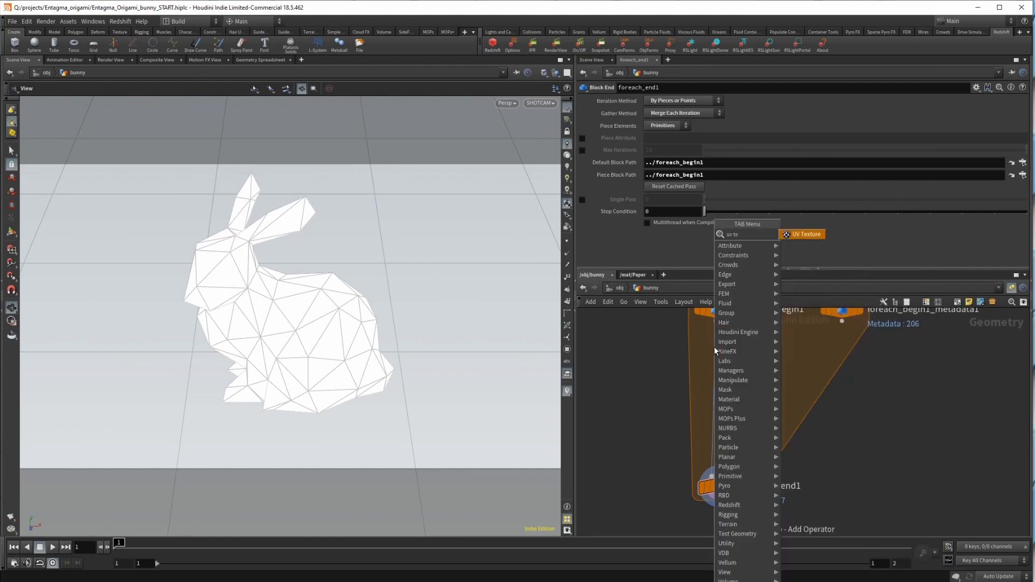
{"action": "key", "text": "Return"}
{"action": "left_click", "coordinate": [716, 345]}
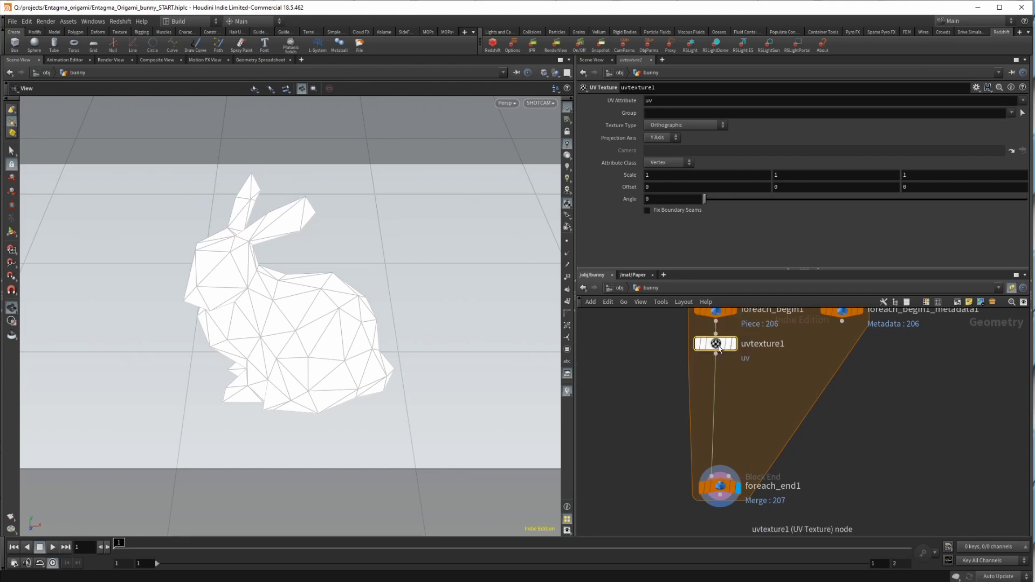
- Add a spare input to uvtexture1 and link it to foreach_begin1_metadata1
{"action": "left_click", "coordinate": [976, 88]}
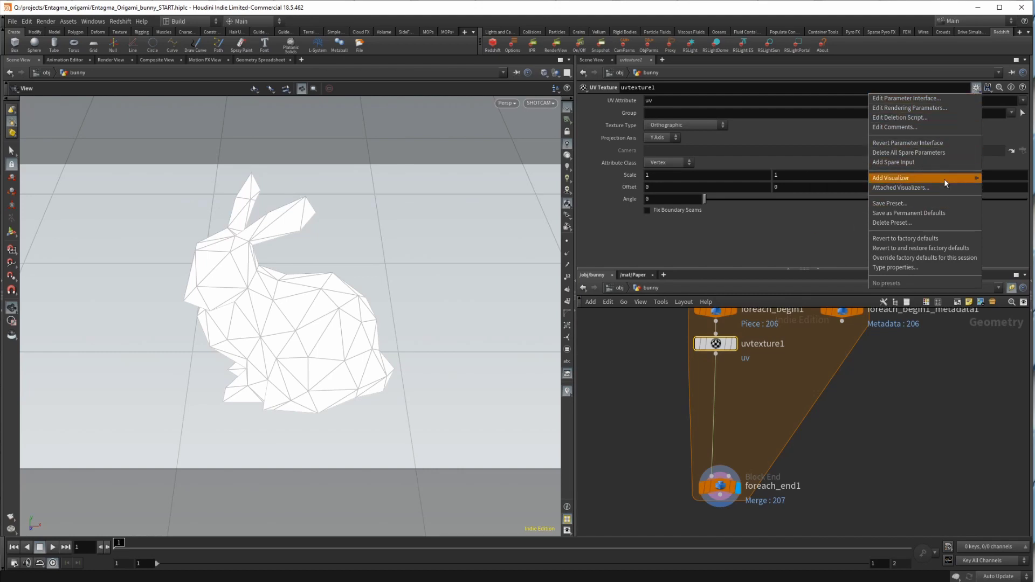
{"action": "left_click", "coordinate": [946, 163]}
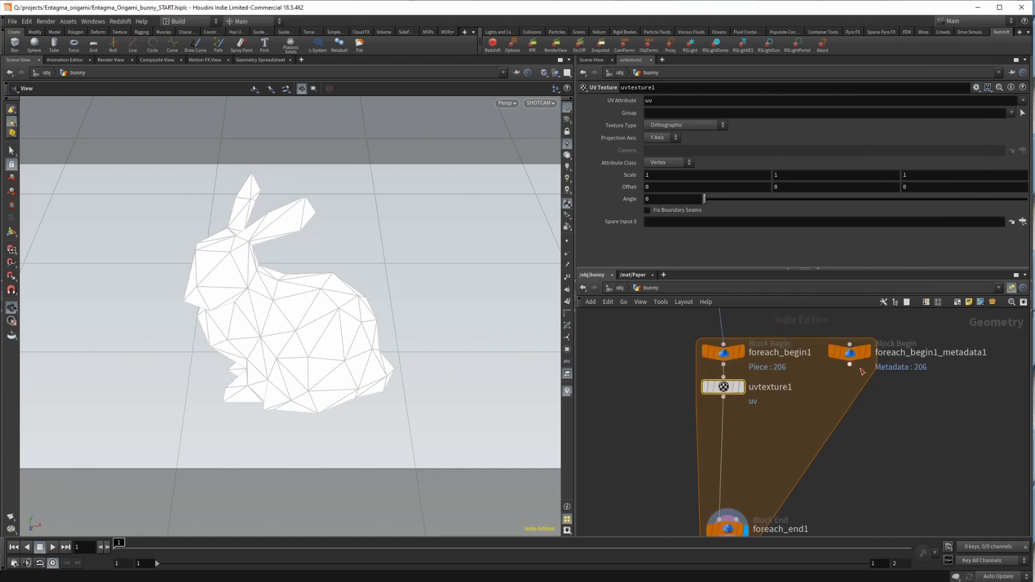
{"action": "mouse_move", "coordinate": [851, 358]}
{"action": "left_click_drag", "start_coordinate": [761, 302], "coordinate": [719, 222]}
{"action": "middle_click_drag", "start_coordinate": [668, 435], "coordinate": [665, 423]}
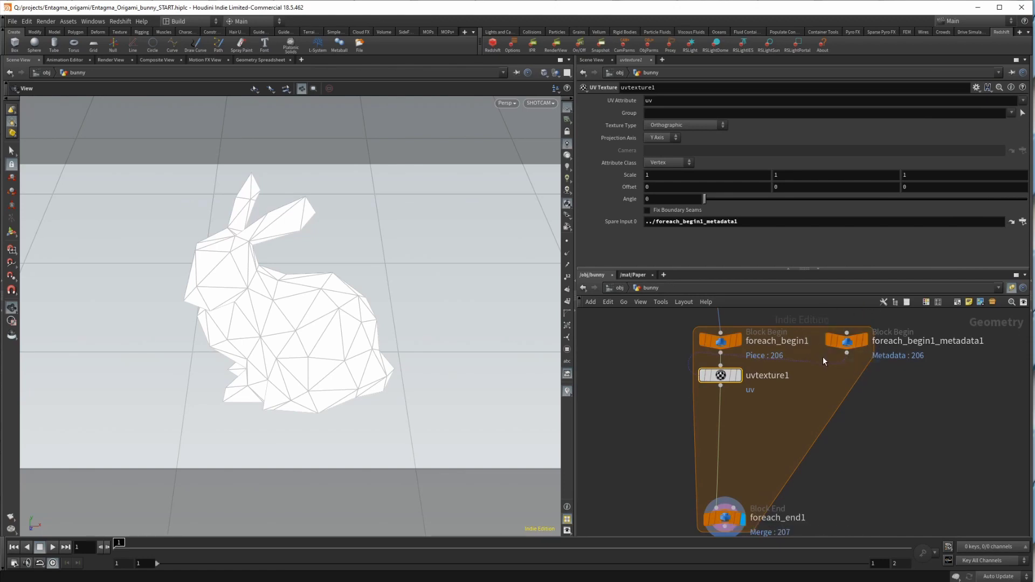
{"action": "mouse_move", "coordinate": [861, 368]}
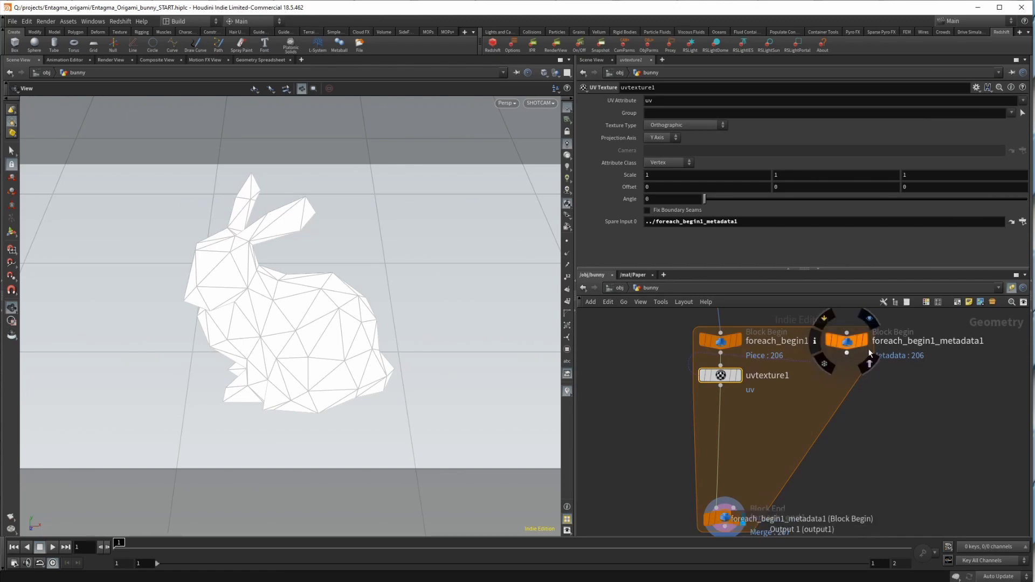
{"action": "left_click_drag", "start_coordinate": [720, 381], "coordinate": [720, 387]}
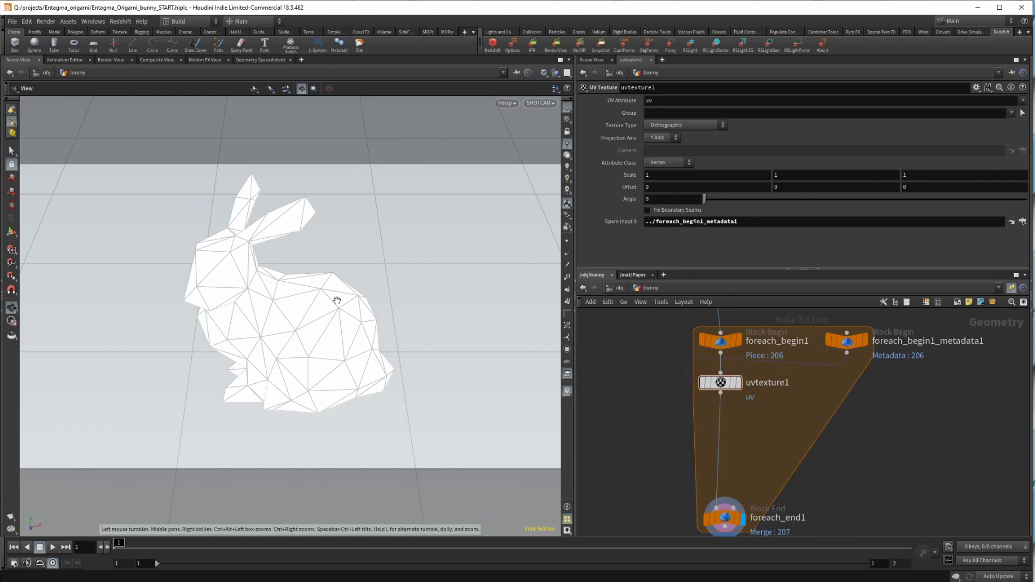
- Set uvtexture1's Angle to the expression detail(-1, "iteration", 0) to read the loop iteration from the spare input
{"action": "left_click", "coordinate": [665, 200]}
{"action": "type", "text": "detail("}
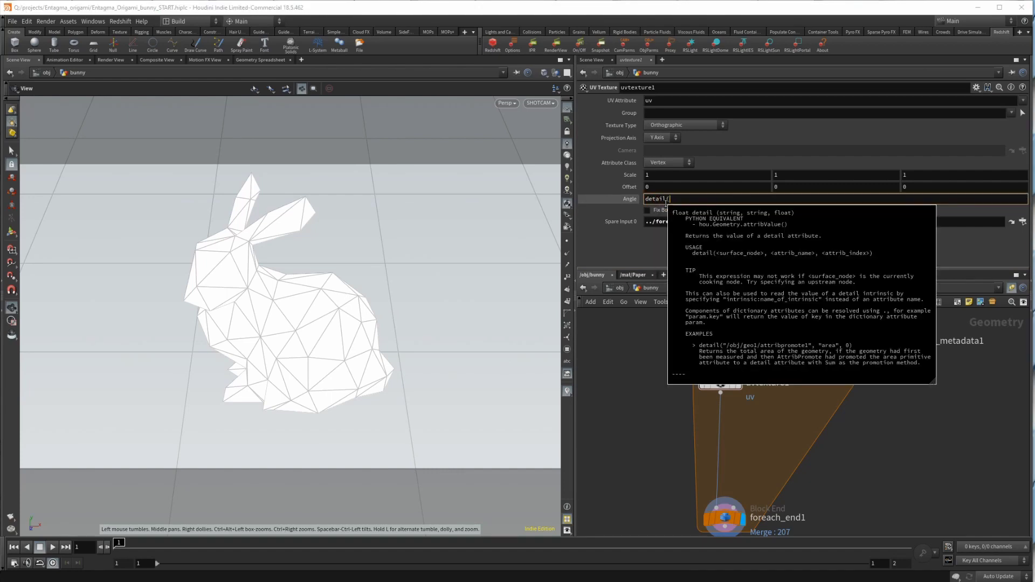
{"action": "type", "text": "-1, \"iteration\", 0)"}
{"action": "key", "text": "Return"}
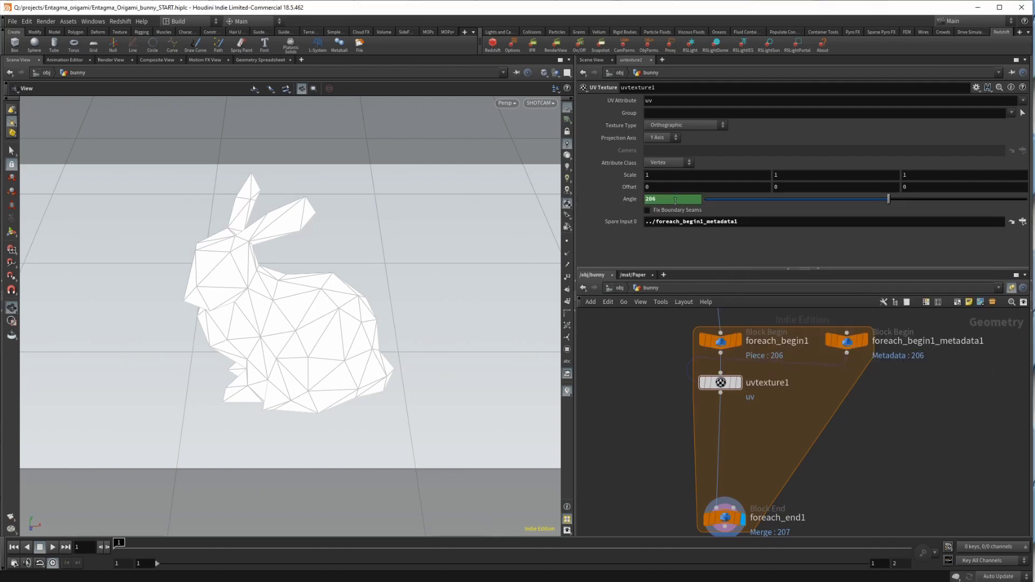
- Preview foreach_end1 in single-pass mode to check uvtexture1's Angle value, and turn single pass off again
{"action": "left_click", "coordinate": [724, 518]}
{"action": "left_click", "coordinate": [582, 200]}
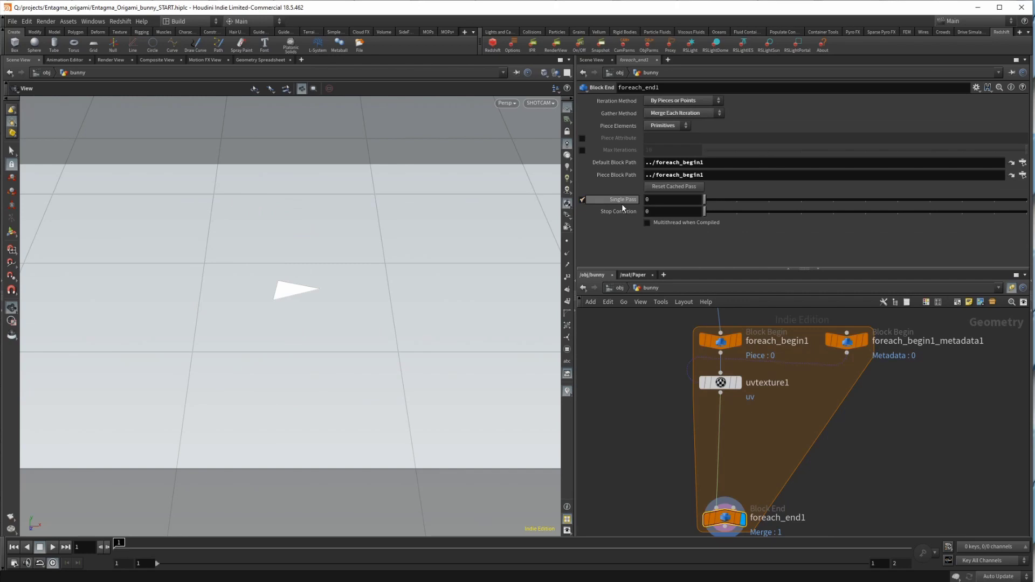
{"action": "left_click", "coordinate": [720, 382]}
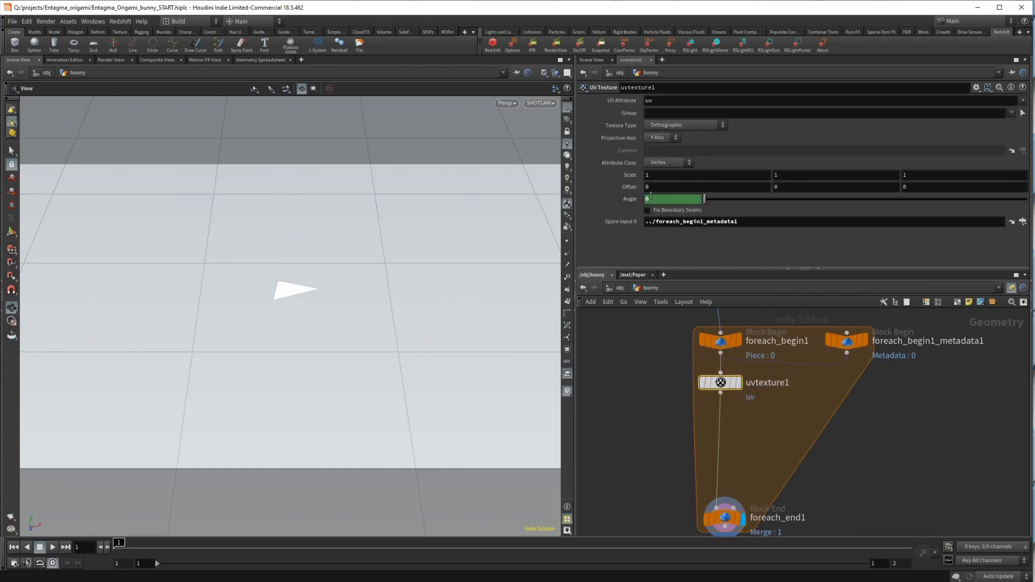
{"action": "left_click", "coordinate": [724, 518]}
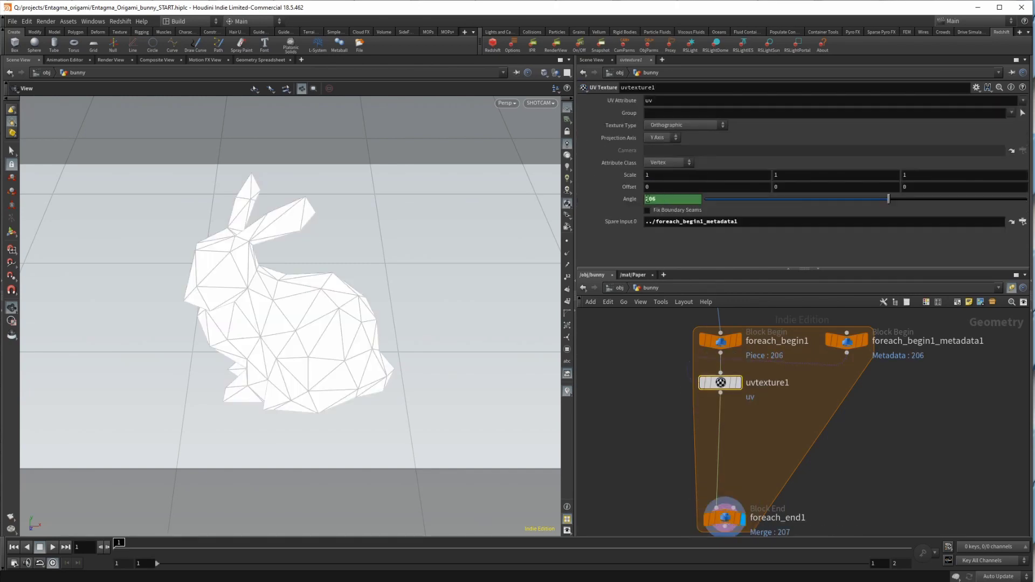
- Wrap uvtexture1's Angle expression in rand() so it reads rand(detail(-1, "iteration", 0))
{"action": "left_click", "coordinate": [635, 201]}
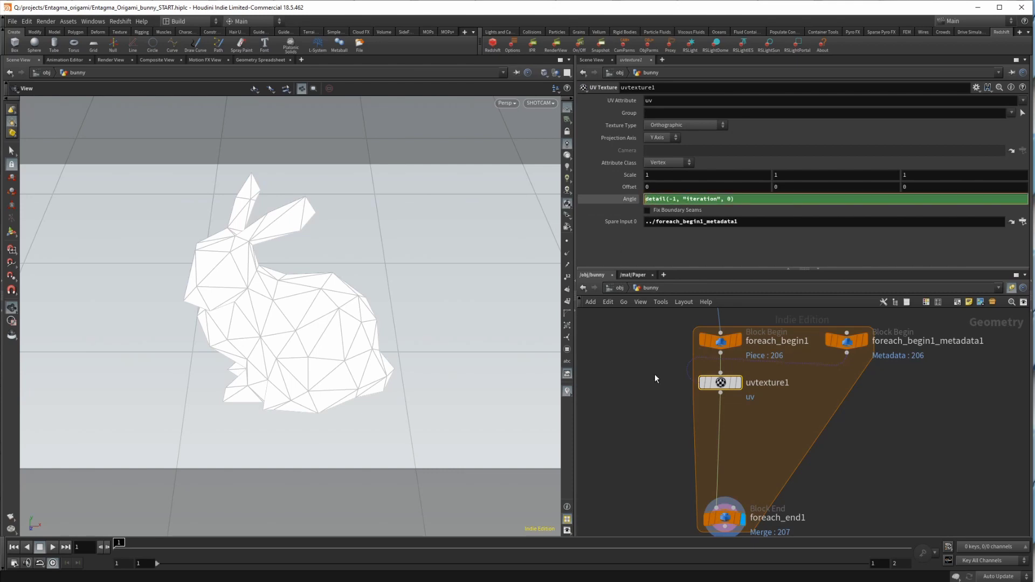
{"action": "key", "text": "Home"}
{"action": "type", "text": "rand("}
{"action": "key", "text": "End"}
{"action": "type", "text": ")"}
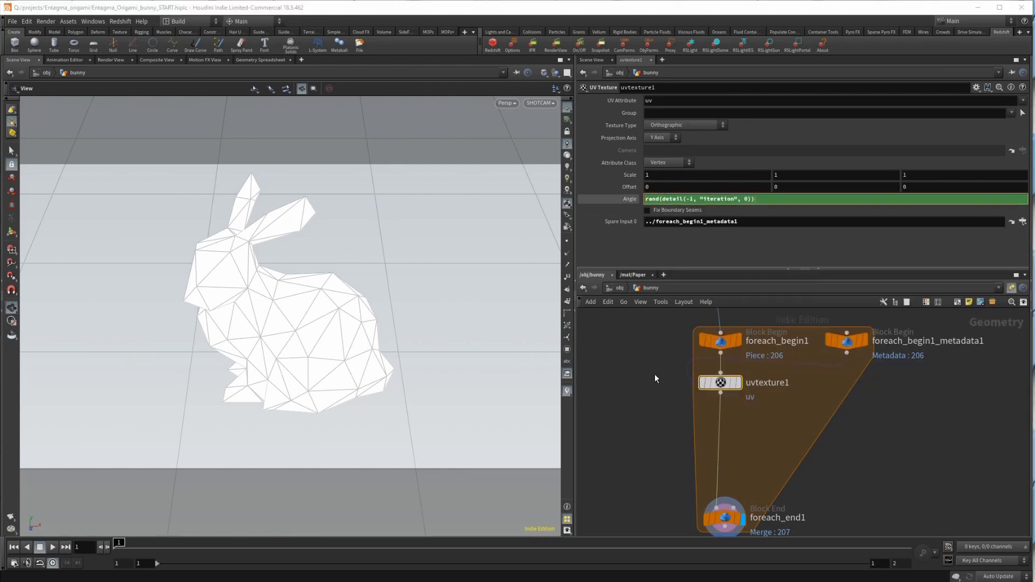
- Remap the random Angle from 0–1 to -360–360 as fit(rand(detail(-1, "iteration", 0)), 0, 1, -360, 360)
{"action": "key", "text": "Home"}
{"action": "type", "text": "fit"}
{"action": "type", "text": "("}
{"action": "key", "text": "End"}
{"action": "type", "text": ", 0, 1"}
{"action": "type", "text": ", -360"}
{"action": "type", "text": ", 360)"}
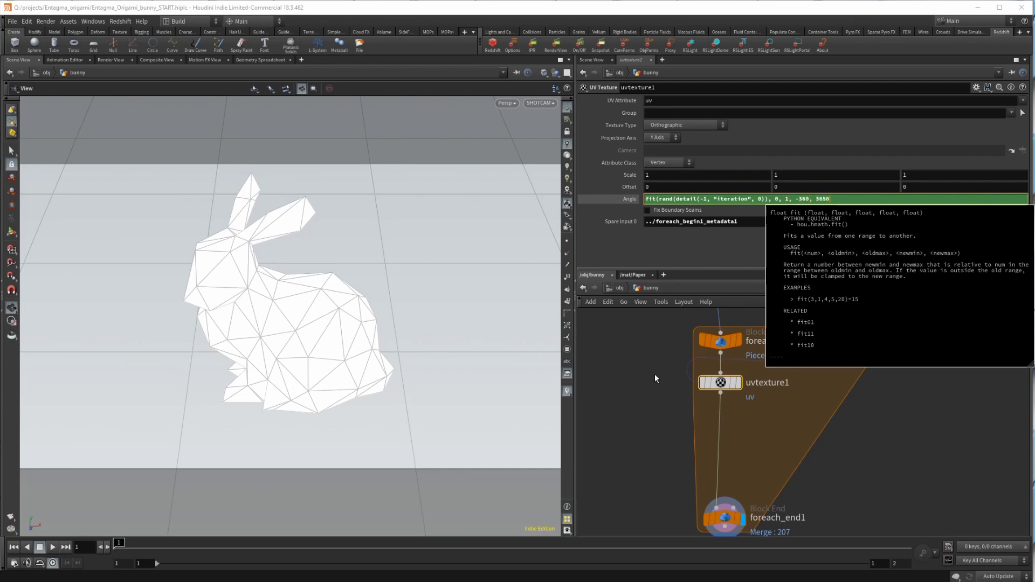
{"action": "key", "text": "Return"}
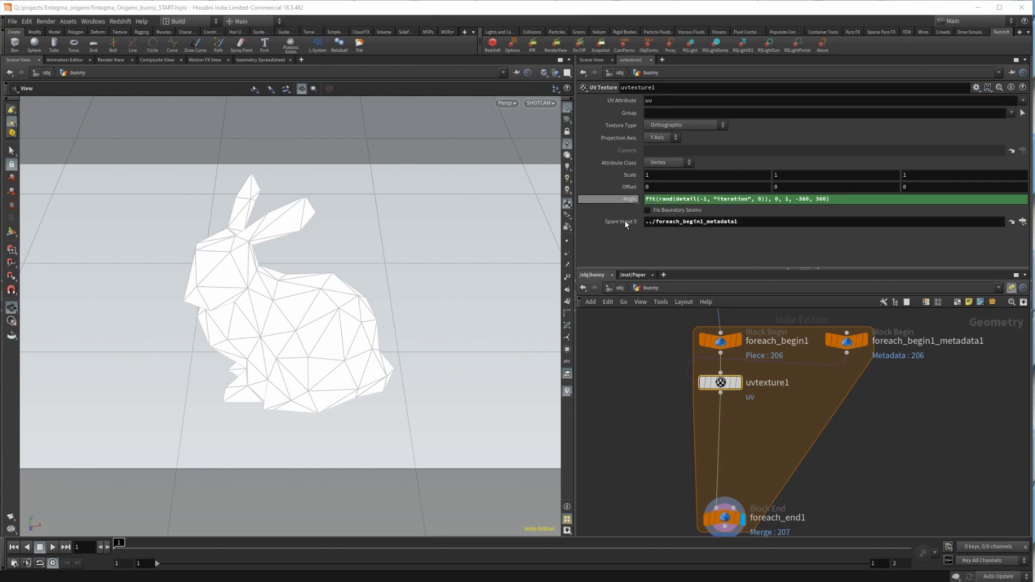
- Add a Measure node after uvtexture1 inside the loop and check its output attribute name
{"action": "middle_click_drag", "start_coordinate": [662, 468], "coordinate": [657, 424]}
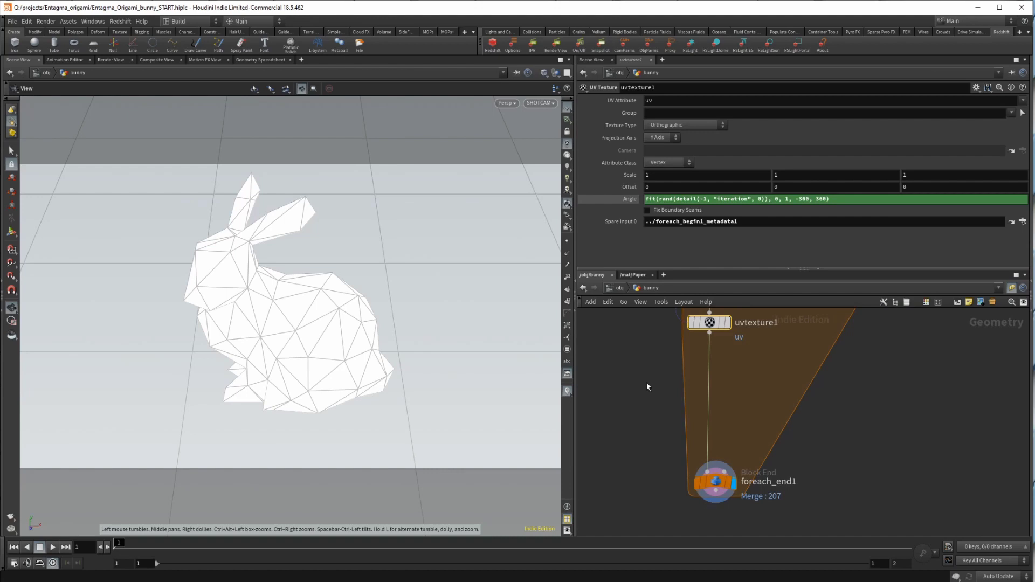
{"action": "middle_click_drag", "start_coordinate": [646, 383], "coordinate": [668, 386]}
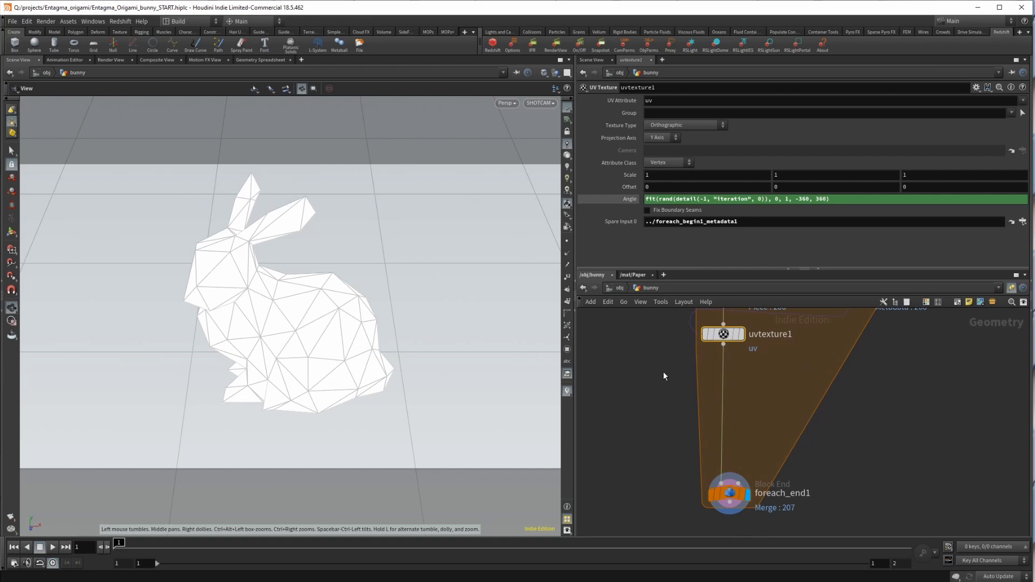
{"action": "key", "text": "Tab"}
{"action": "type", "text": "measu"}
{"action": "key", "text": "Return"}
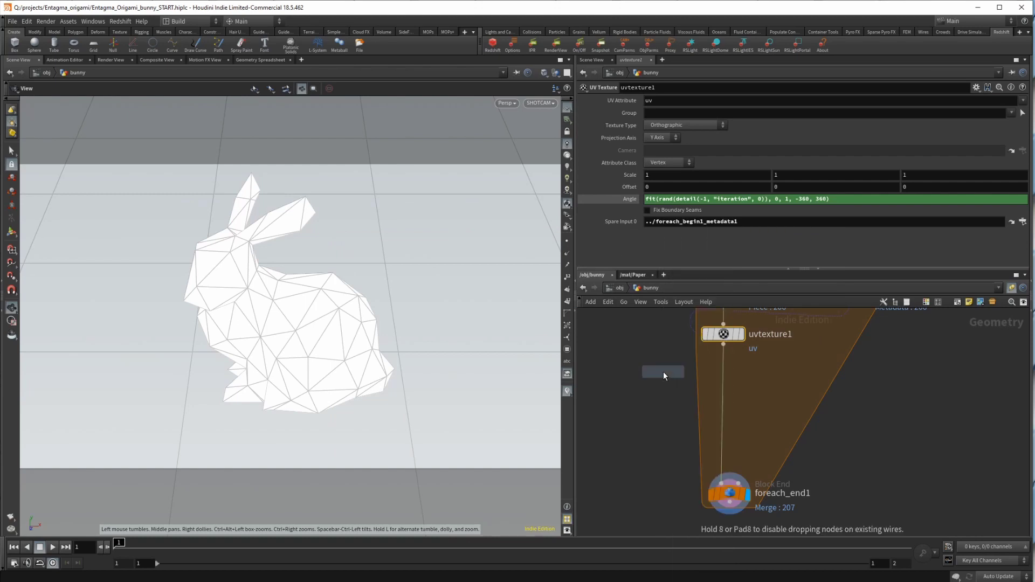
{"action": "left_click", "coordinate": [663, 371]}
{"action": "scroll", "coordinate": [701, 121], "scroll_direction": "down", "scroll_amount": 3}
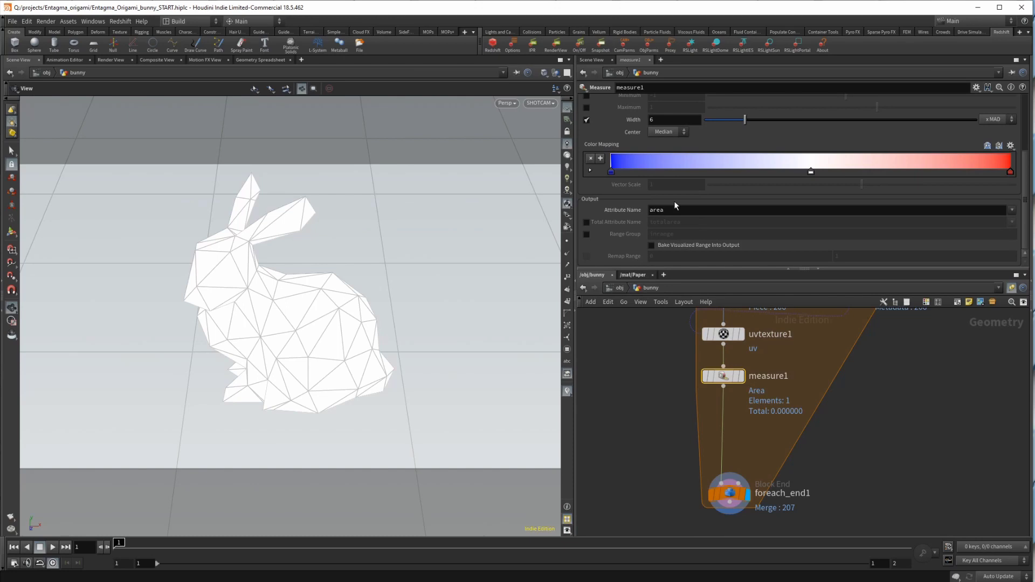
- Place a primitive Attribute Wrangle named remove_smallest after measure1 inside the loop
{"action": "middle_click_drag", "start_coordinate": [663, 462], "coordinate": [658, 409]}
{"action": "key", "text": "Tab"}
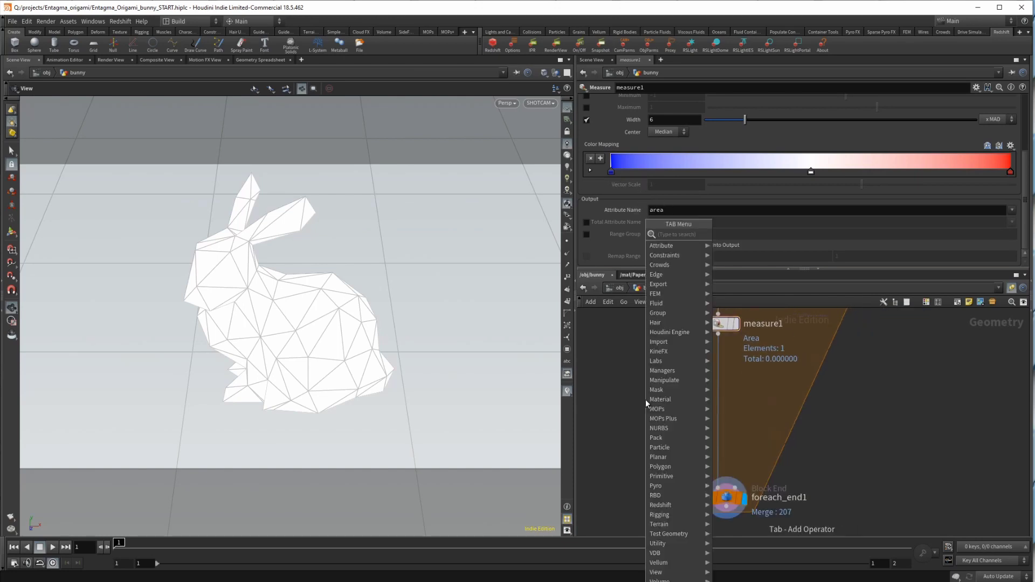
{"action": "key", "text": "Escape"}
{"action": "key", "text": "ctrl+v"}
{"action": "left_click", "coordinate": [719, 367]}
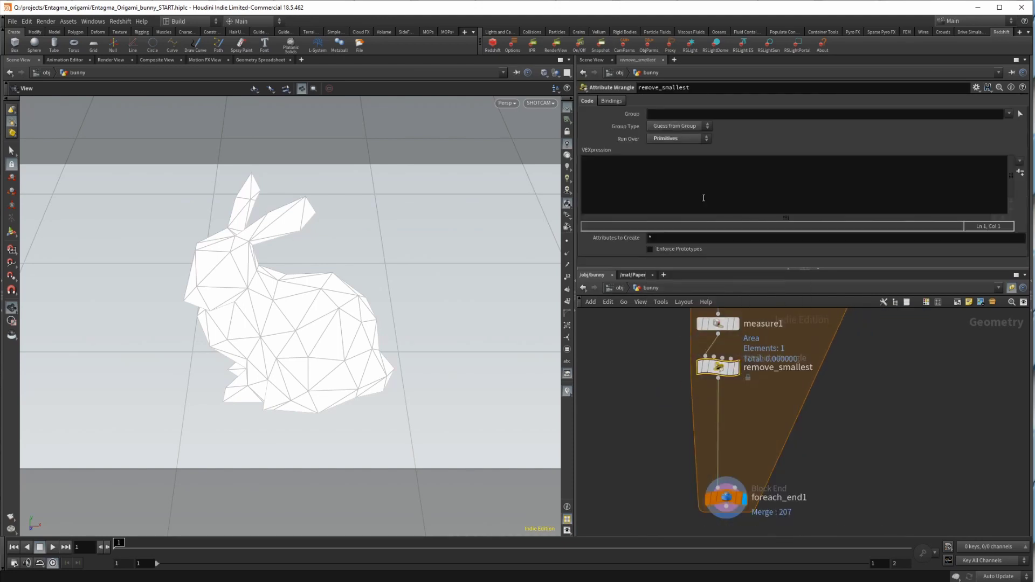
- Declare float threshold = chf("threshold"); in remove_smallest, create its Threshold parameter and set it to 0.0025
{"action": "left_click", "coordinate": [680, 194]}
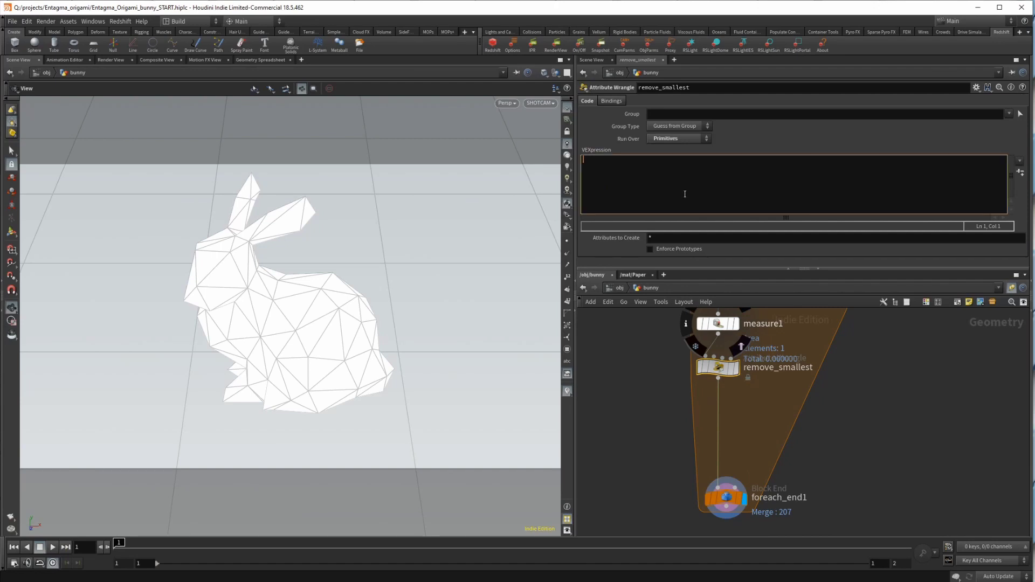
{"action": "type", "text": "float threshold"}
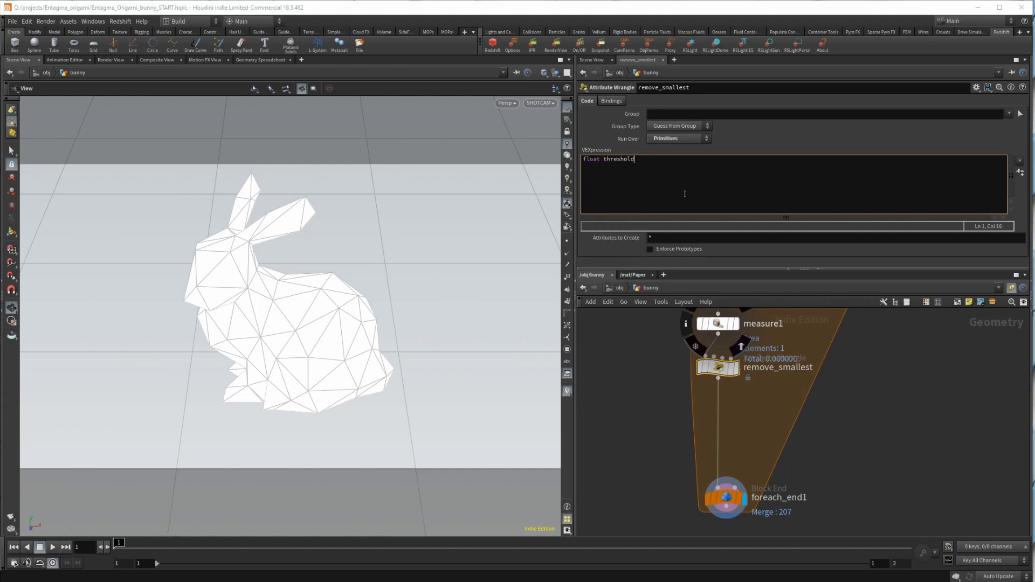
{"action": "type", "text": " = chf(\"threshold\");"}
{"action": "left_click", "coordinate": [1020, 172]}
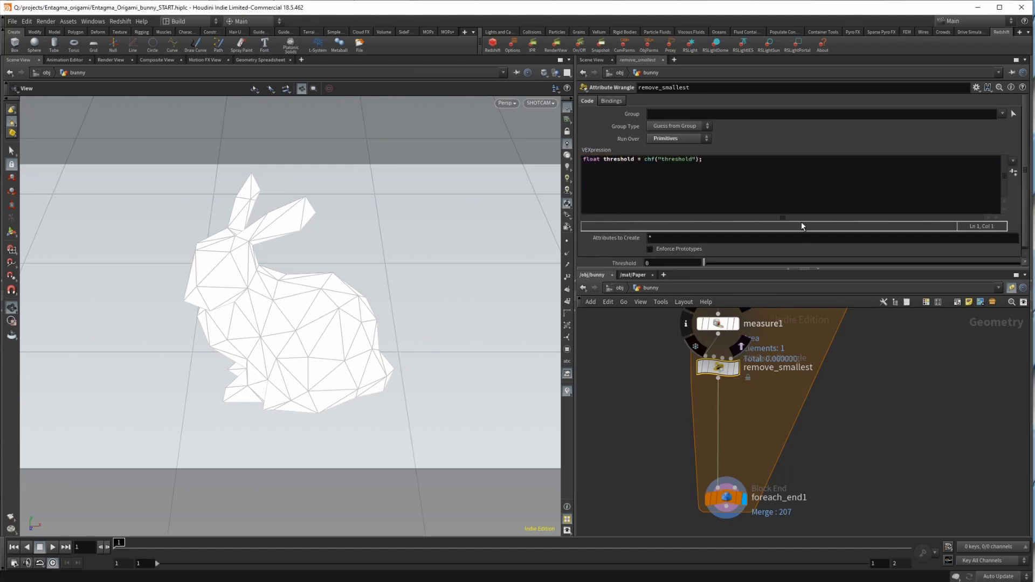
{"action": "left_click_drag", "start_coordinate": [786, 268], "coordinate": [787, 326]}
{"action": "left_click", "coordinate": [675, 261]}
{"action": "type", "text": ".0025"}
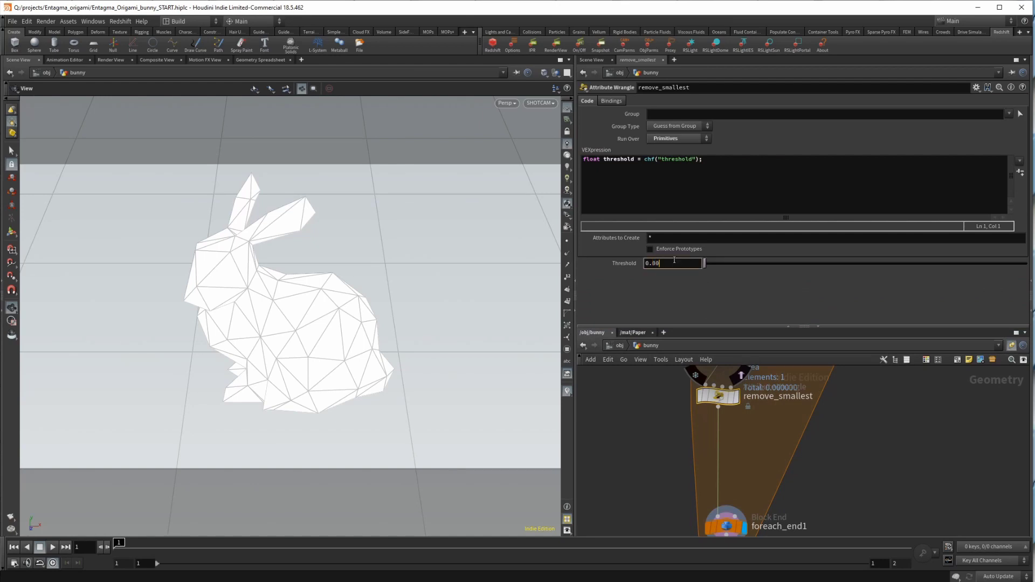
{"action": "key", "text": "Return"}
{"action": "left_click", "coordinate": [746, 173]}
{"action": "type", "text": "if"}
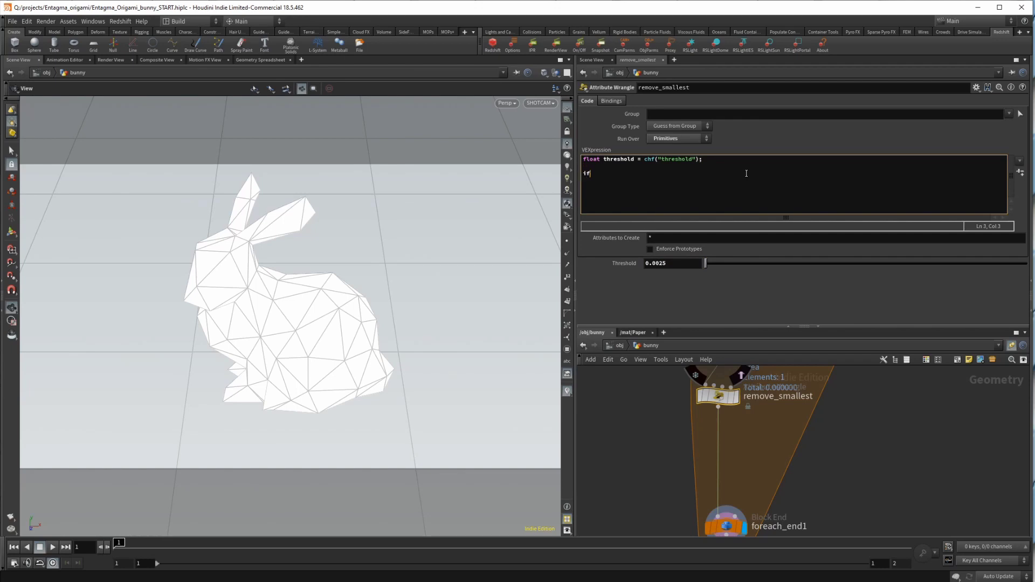
{"action": "type", "text": "(f@area"}
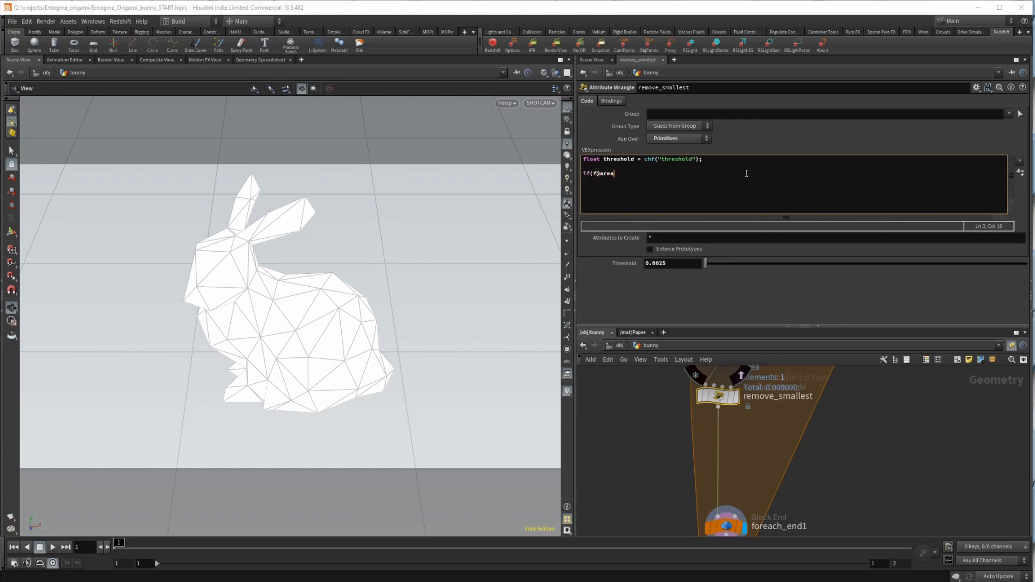
{"action": "type", "text": "<threshold){"}
{"action": "key", "text": "Return"}
{"action": "type", "text": "removeprim(0, @primnu"}
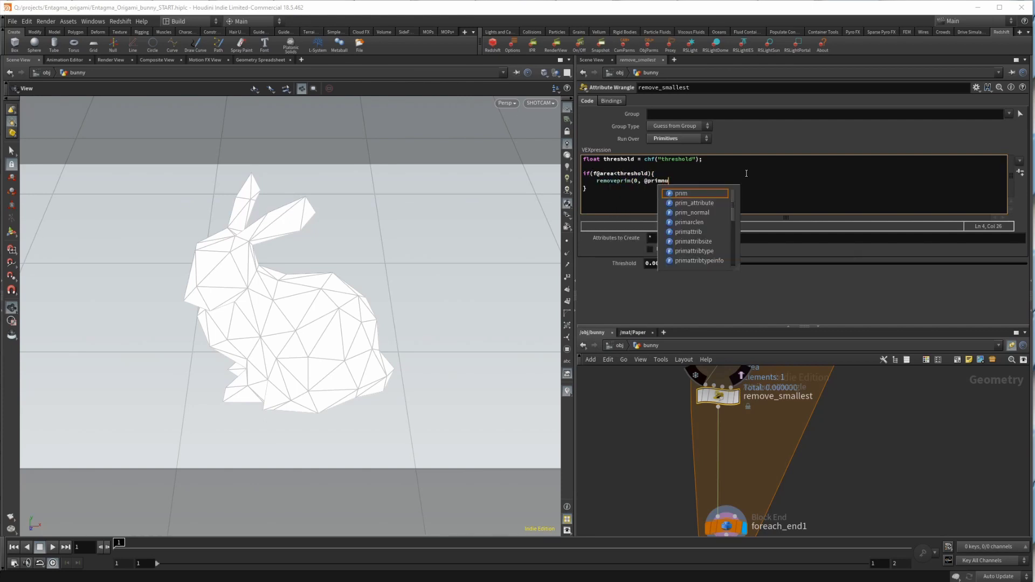
{"action": "type", "text": "m, 1"}
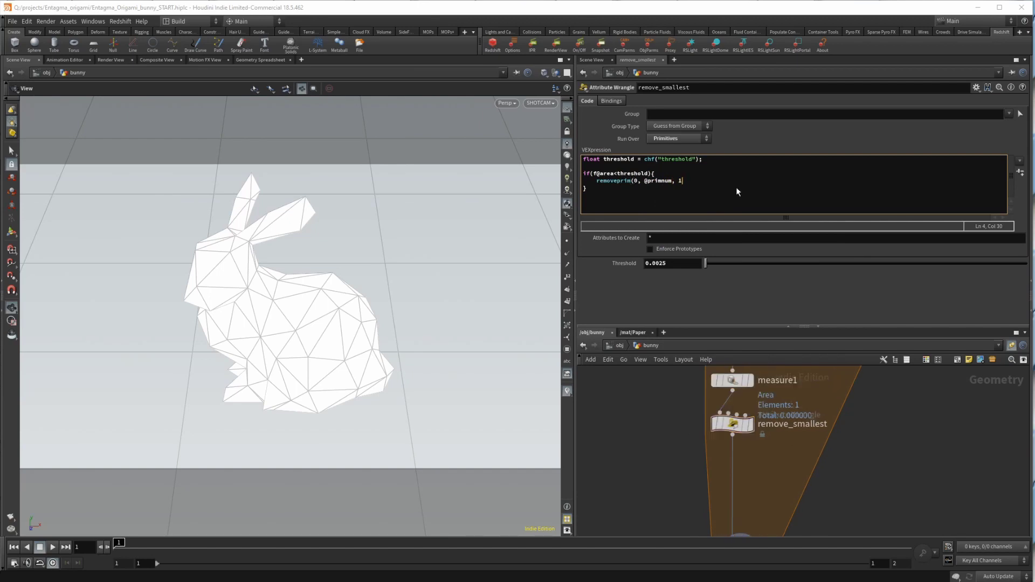
{"action": "type", "text": ");"}
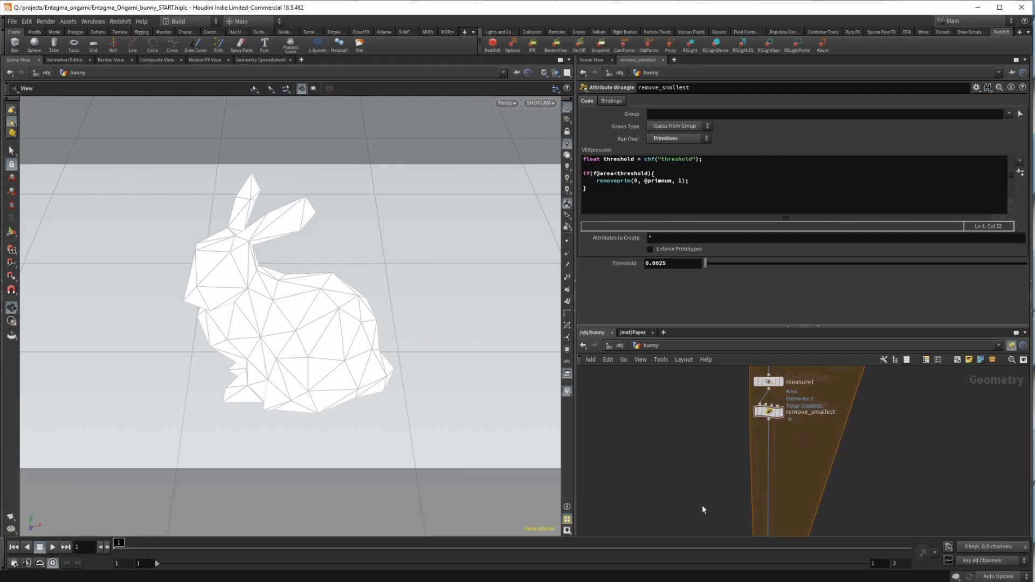
- Insert a Transform node after remove_smallest inside the for-each loop
{"action": "middle_click_drag", "start_coordinate": [711, 478], "coordinate": [695, 457]}
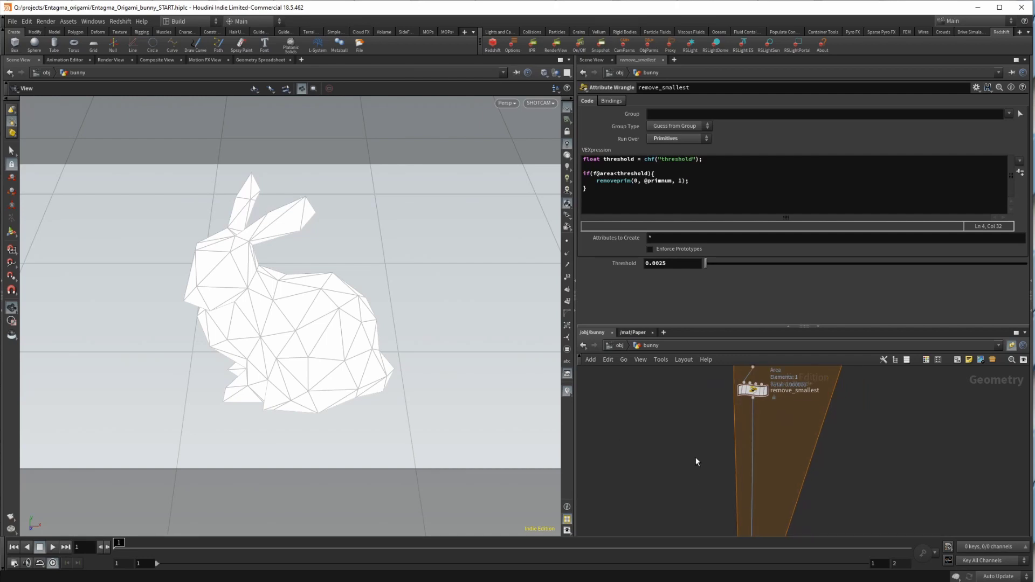
{"action": "key", "text": "Tab"}
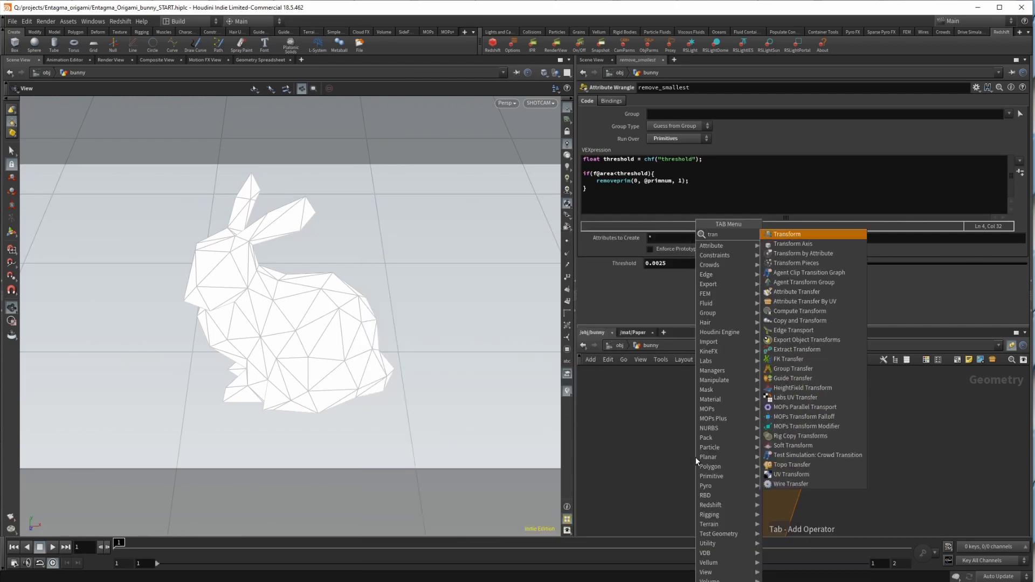
{"action": "key", "text": "Return"}
{"action": "left_click", "coordinate": [696, 457]}
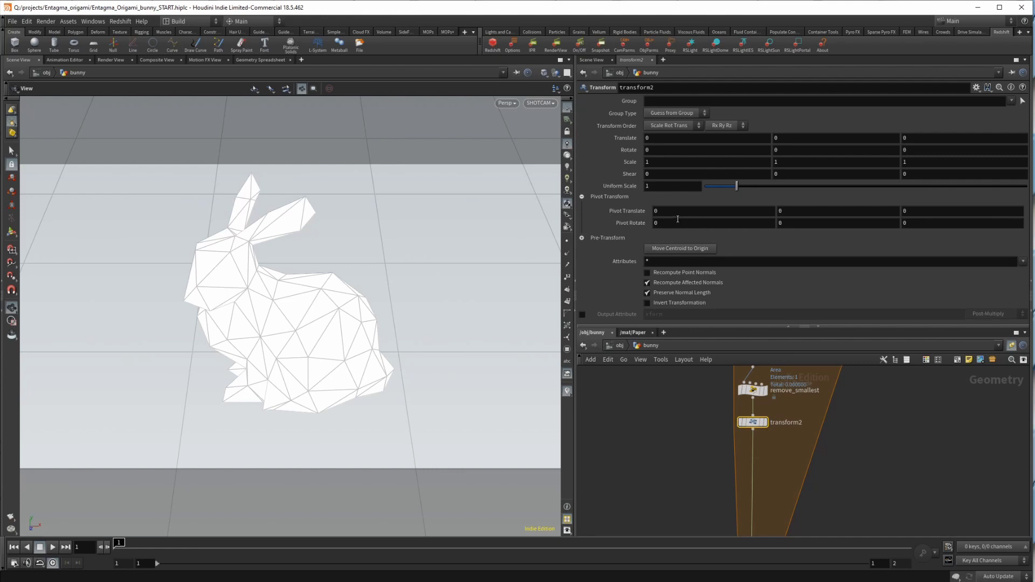
- Set the Pivot Translate of transform2 to the centroid expressions $CEX, $CEY and $CEZ
{"action": "left_click", "coordinate": [683, 211]}
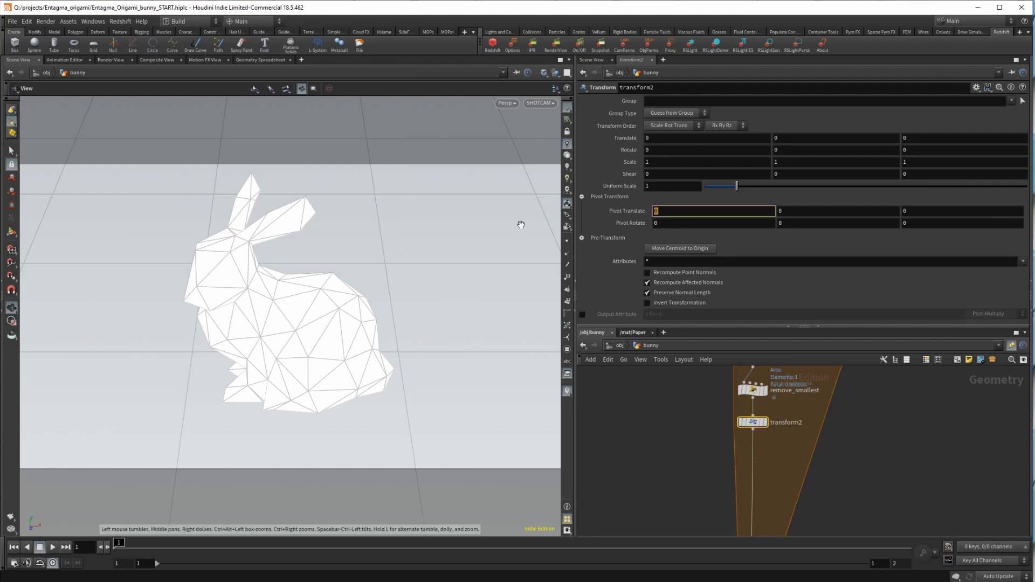
{"action": "type", "text": "$CEX"}
{"action": "key", "text": "Tab"}
{"action": "type", "text": "$CEY"}
{"action": "key", "text": "Tab"}
{"action": "type", "text": "$CEZ"}
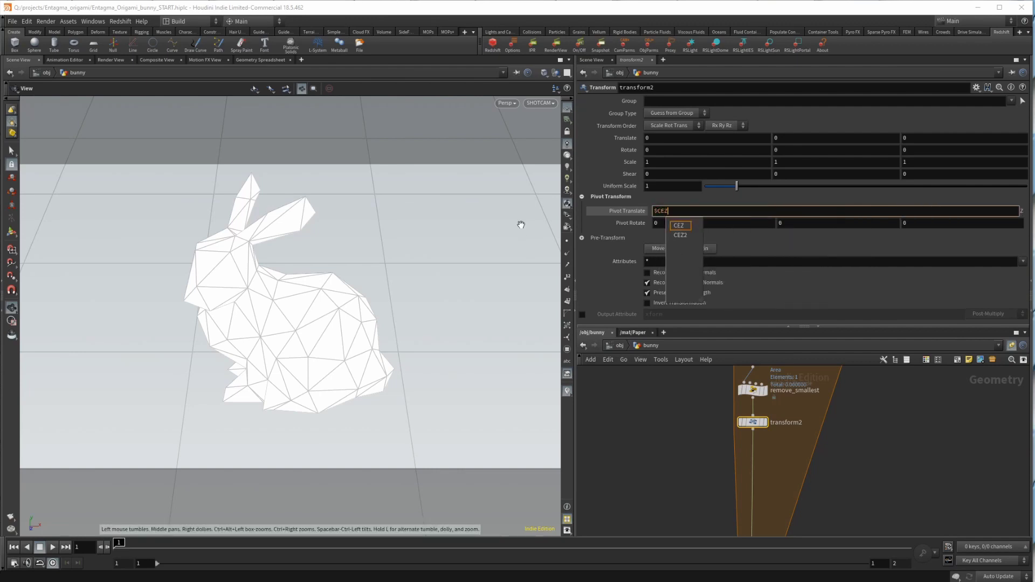
{"action": "key", "text": "Tab"}
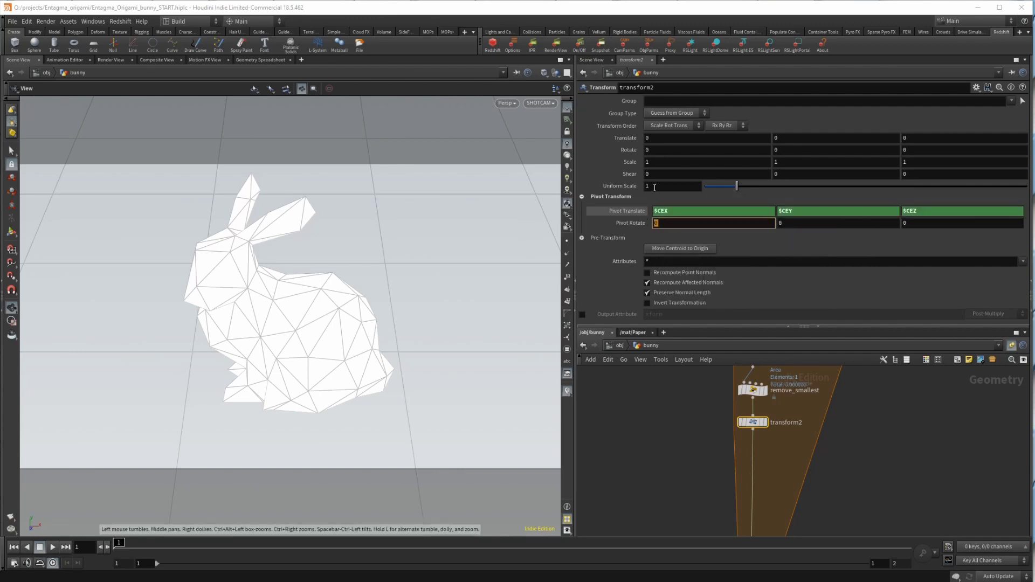
- Set the Uniform Scale of transform2 to .95 to shrink each face around its pivot
{"action": "left_click", "coordinate": [655, 186]}
{"action": "type", "text": ".95"}
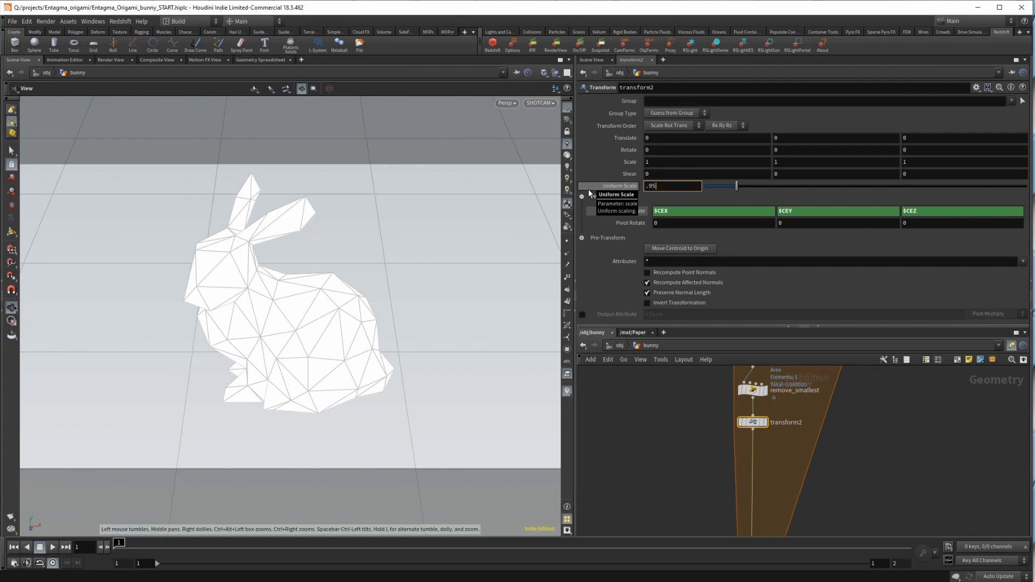
{"action": "key", "text": "Return"}
- Insert a Primitive node between transform2 and foreach_end1 inside the loop
{"action": "middle_click_drag", "start_coordinate": [703, 472], "coordinate": [678, 422]}
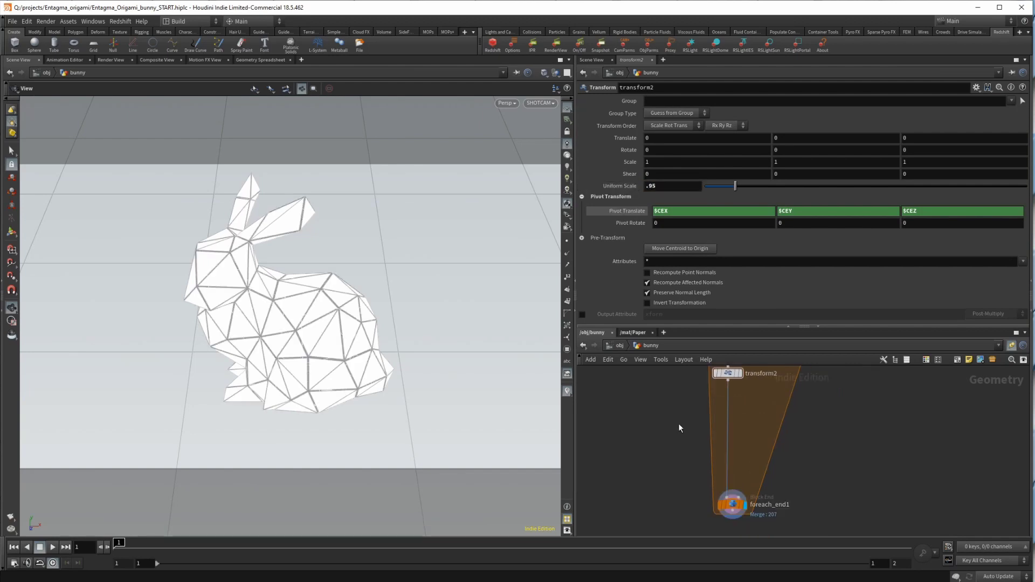
{"action": "key", "text": "Tab"}
{"action": "type", "text": "prim"}
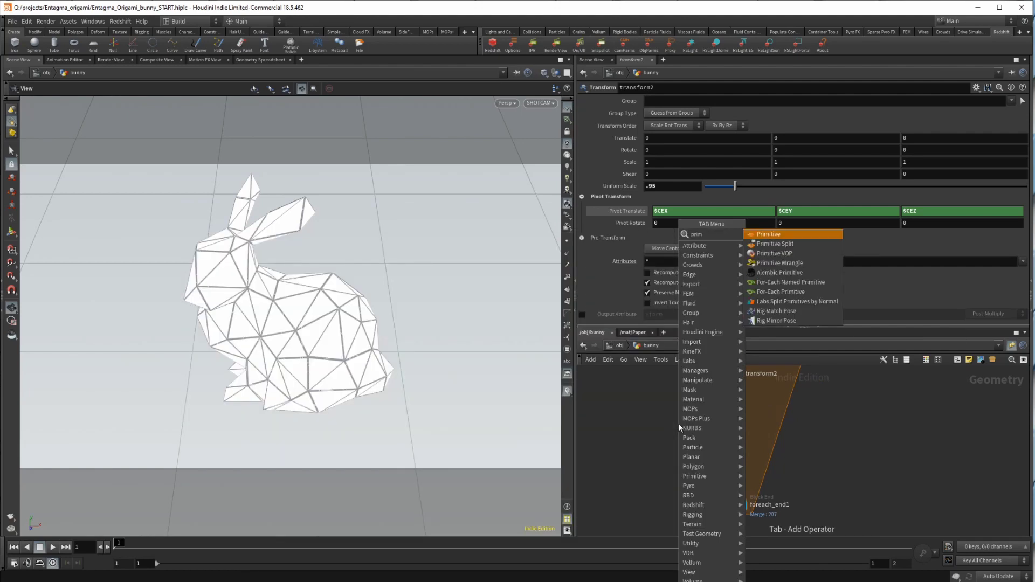
{"action": "key", "text": "Return"}
{"action": "left_click", "coordinate": [727, 402]}
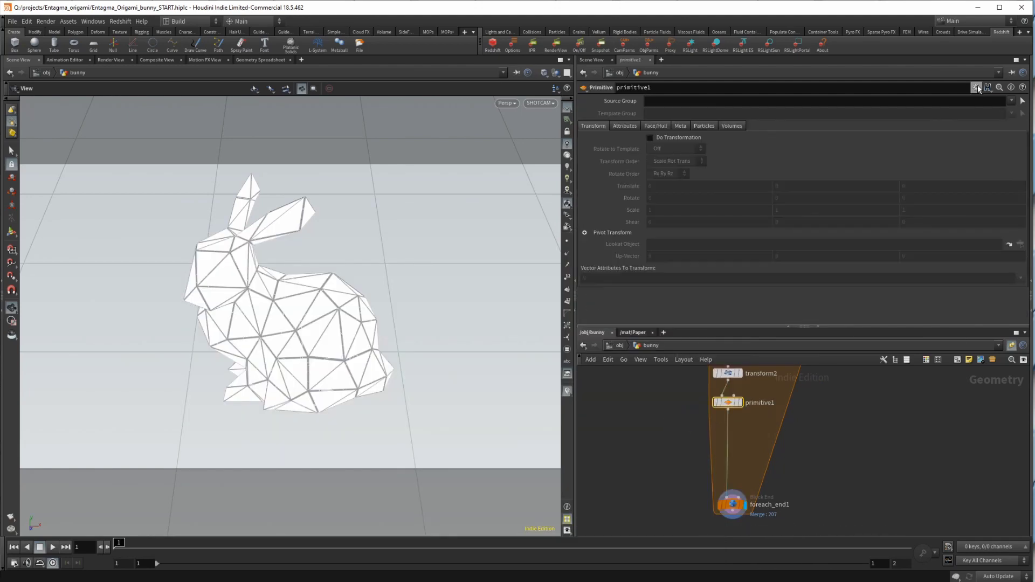
- Add a spare input to primitive1 and point it to ../foreach_begin1_metadata1
{"action": "left_click", "coordinate": [976, 88]}
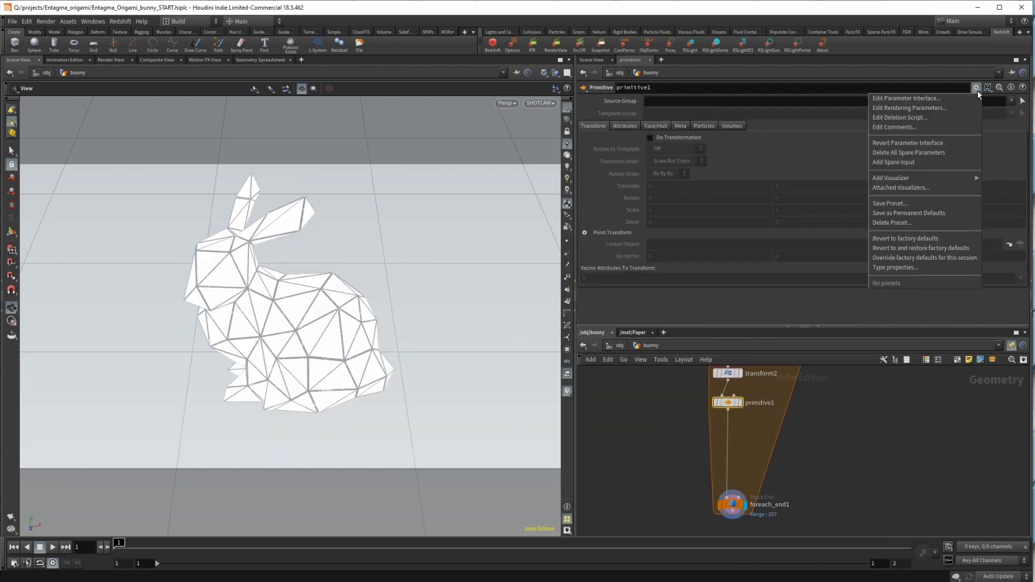
{"action": "left_click", "coordinate": [913, 162]}
{"action": "scroll", "coordinate": [851, 393], "scroll_direction": "down", "scroll_amount": 3}
{"action": "scroll", "coordinate": [851, 393], "scroll_direction": "up", "scroll_amount": 5}
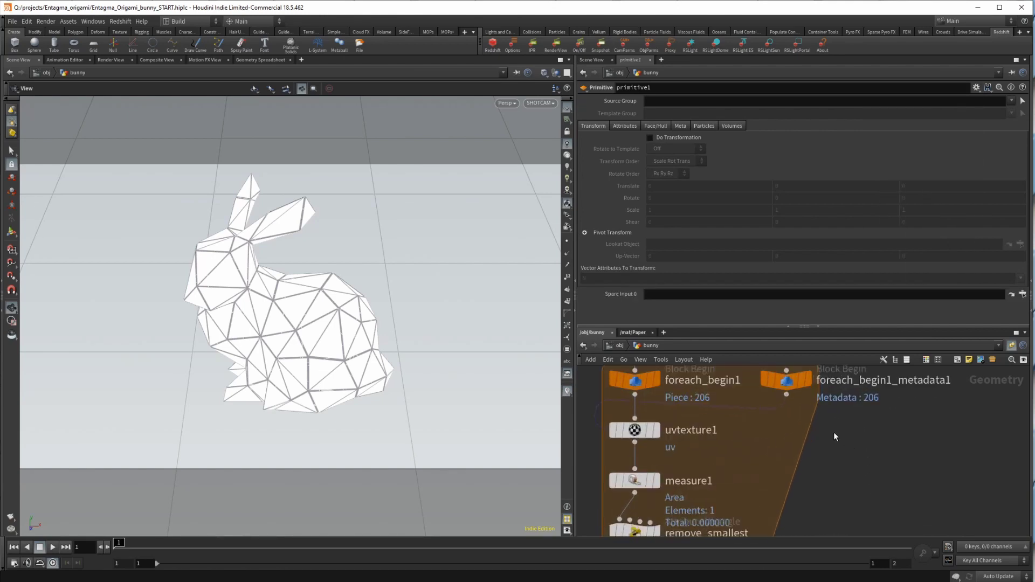
{"action": "left_click_drag", "start_coordinate": [787, 398], "coordinate": [736, 302]}
{"action": "key", "text": "f"}
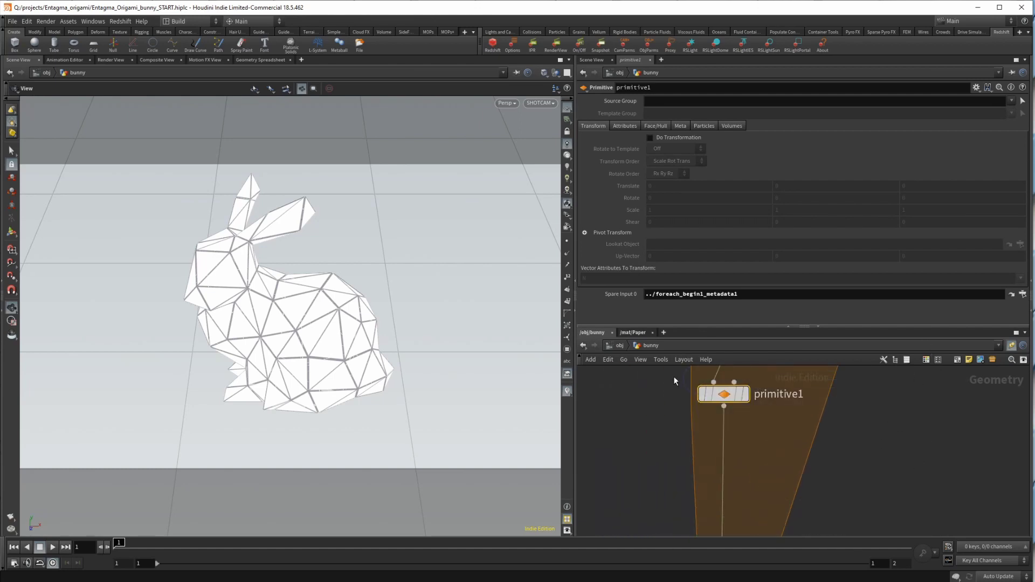
- Add a float parameter named rotation_multiplier with the label Rotation Multiplier to primitive1 and set its value to 2
{"action": "left_click", "coordinate": [976, 87]}
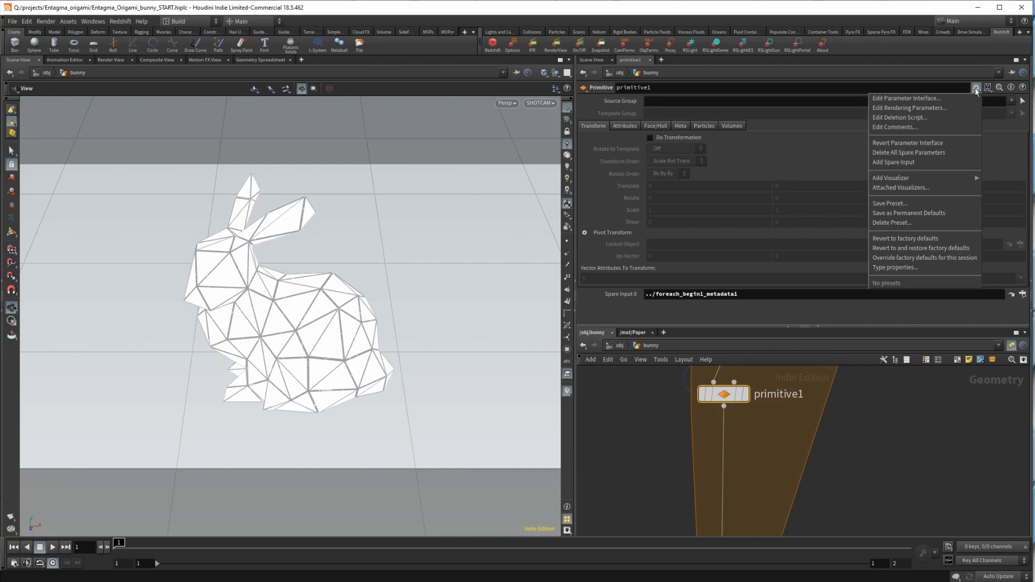
{"action": "left_click", "coordinate": [939, 97]}
{"action": "scroll", "coordinate": [417, 456], "scroll_direction": "down", "scroll_amount": 1}
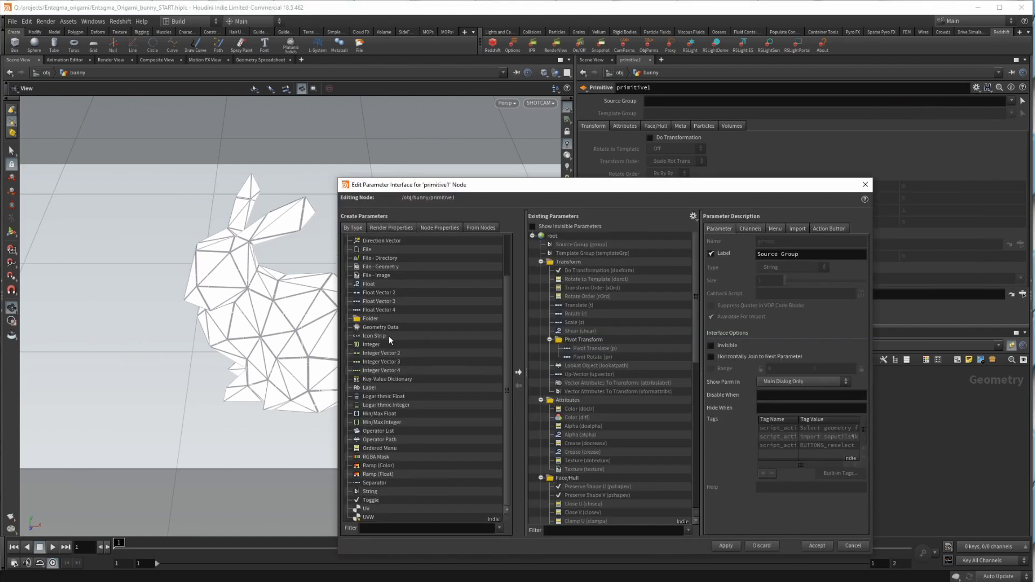
{"action": "scroll", "coordinate": [555, 458], "scroll_direction": "down", "scroll_amount": 10}
{"action": "left_click_drag", "start_coordinate": [370, 284], "coordinate": [565, 521]}
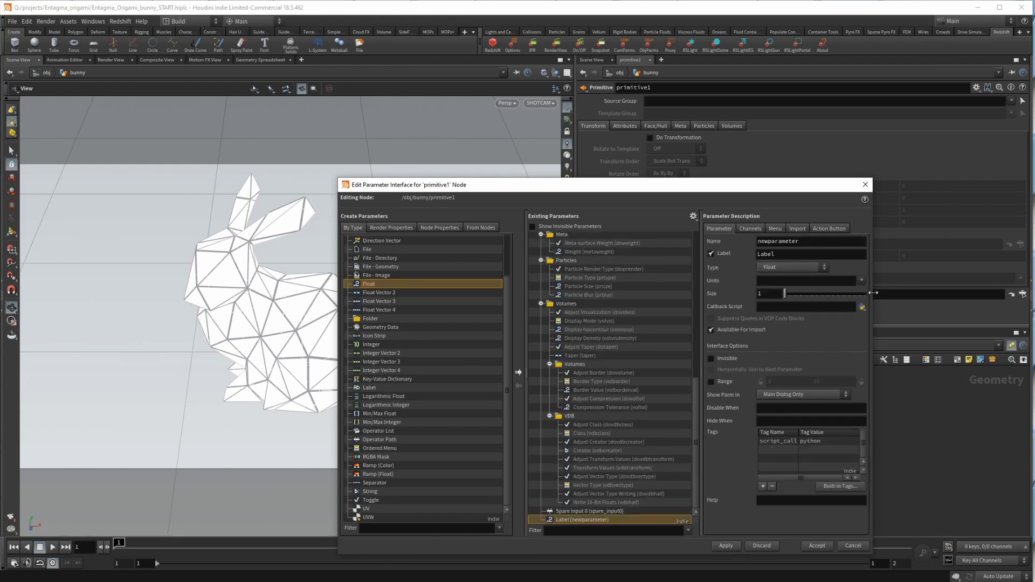
{"action": "type", "text": "rotation_multiplier"}
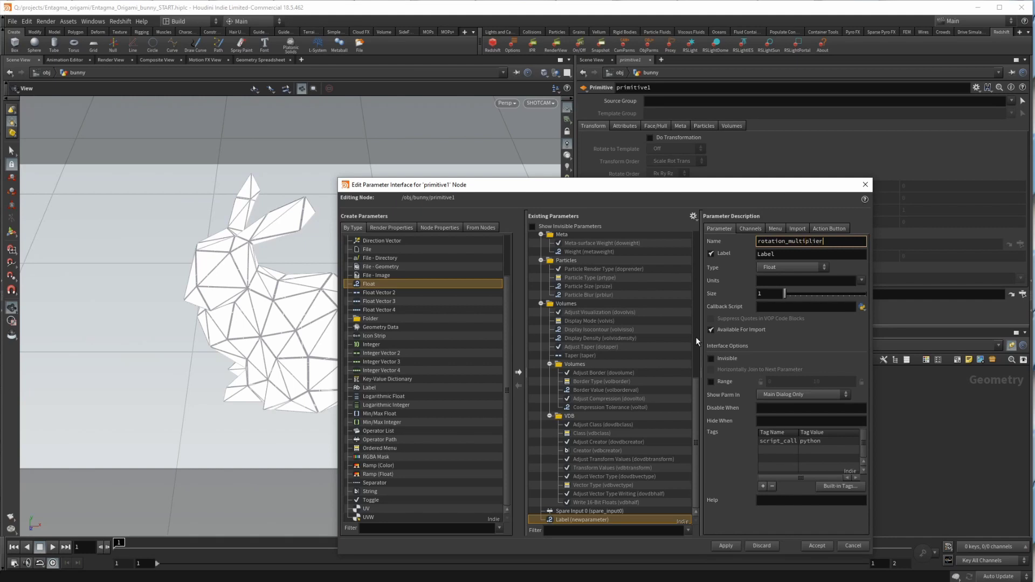
{"action": "key", "text": "Tab"}
{"action": "left_click", "coordinate": [725, 545]}
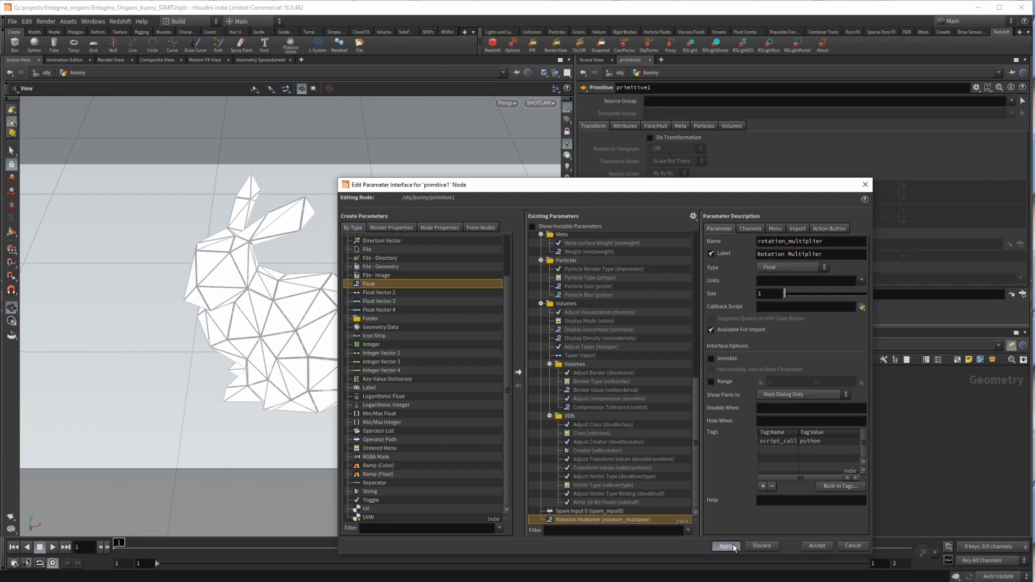
{"action": "left_click", "coordinate": [817, 545]}
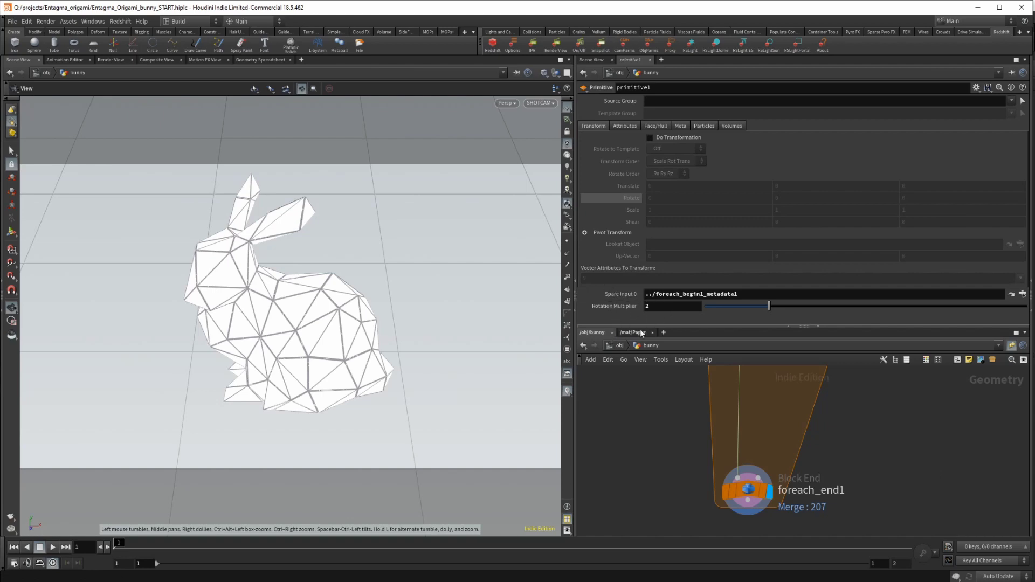
- Enable Do Transformation on primitive1 and enter detail(-1, "iteration", 0) as the X rotation expression
{"action": "left_click", "coordinate": [690, 137]}
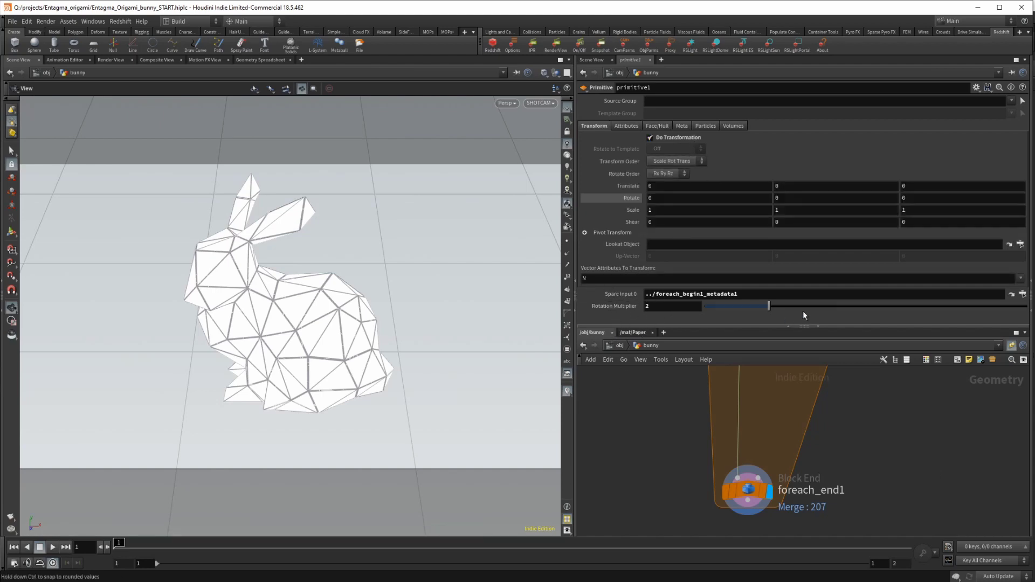
{"action": "left_click", "coordinate": [665, 199]}
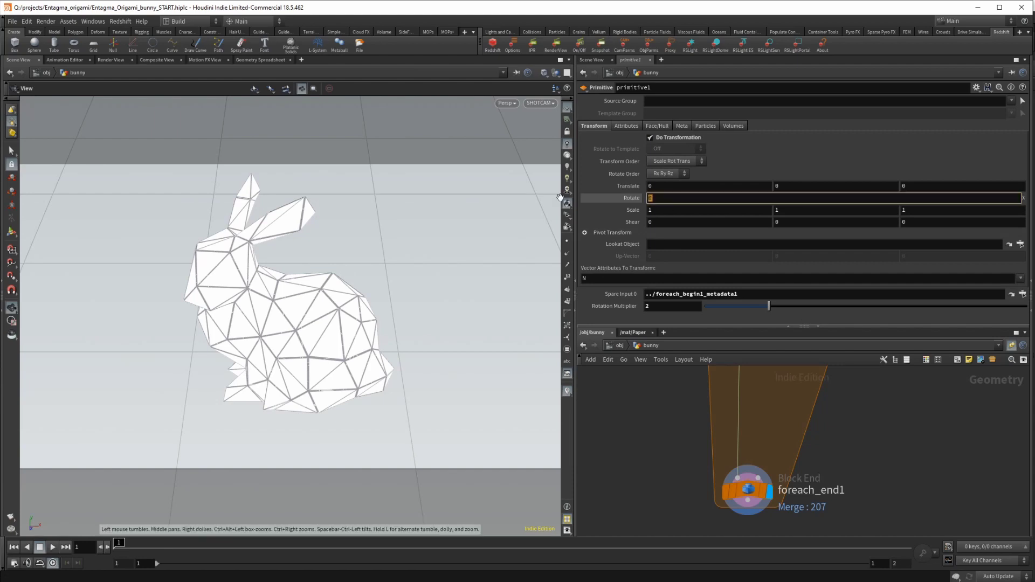
{"action": "type", "text": "detail("}
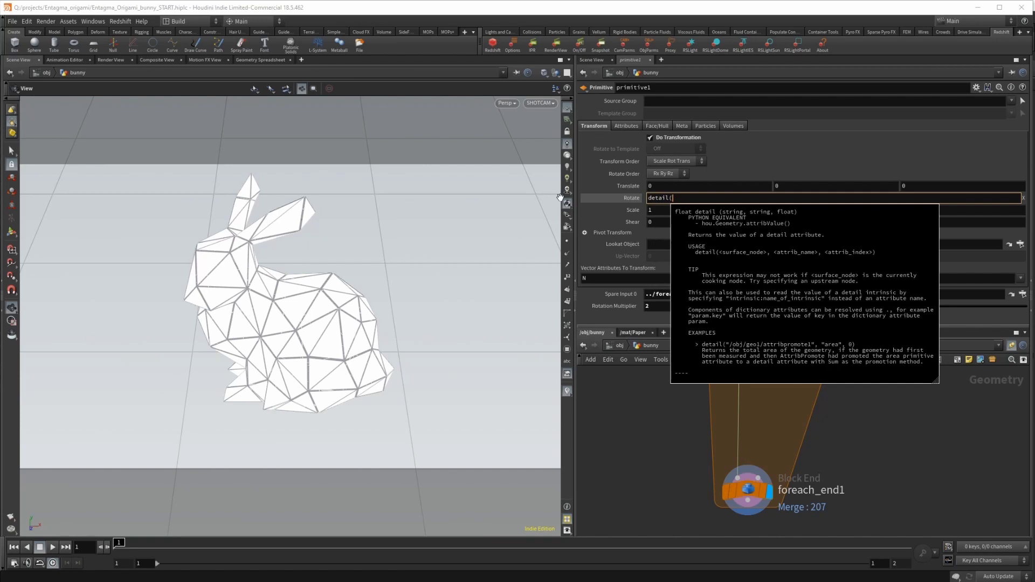
{"action": "type", "text": "-1, \"it"}
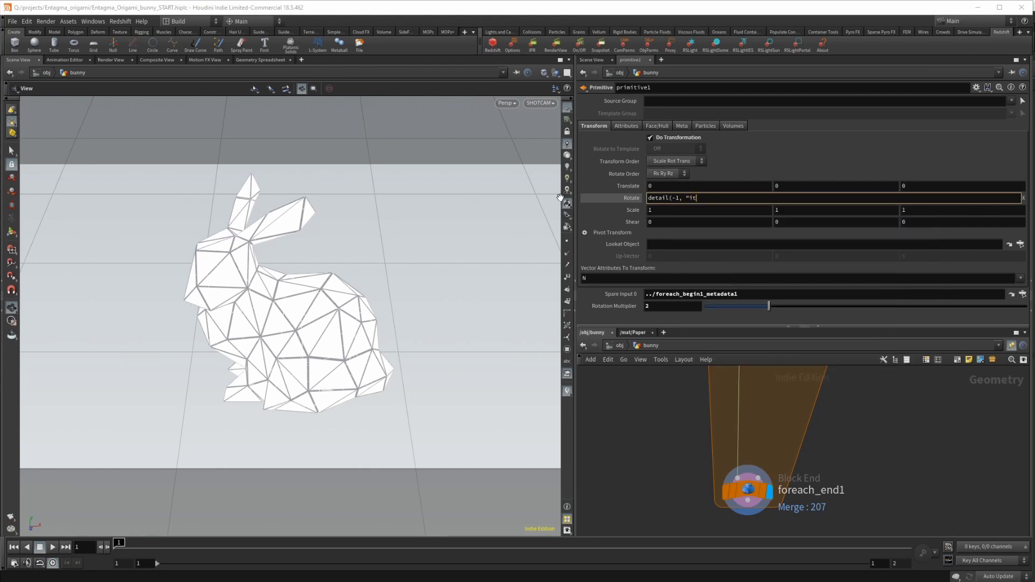
{"action": "type", "text": "eration\", "}
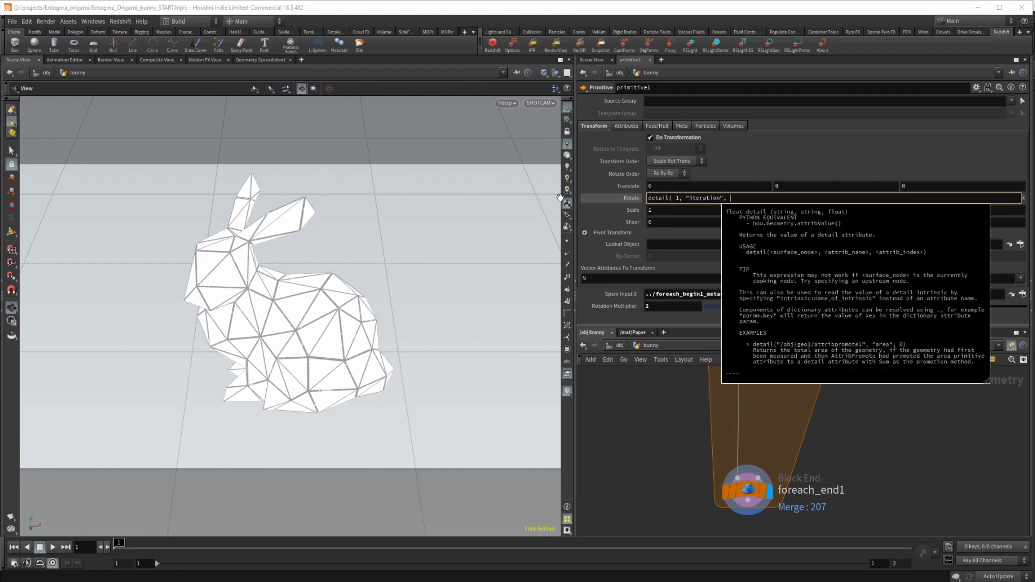
{"action": "type", "text": "0)"}
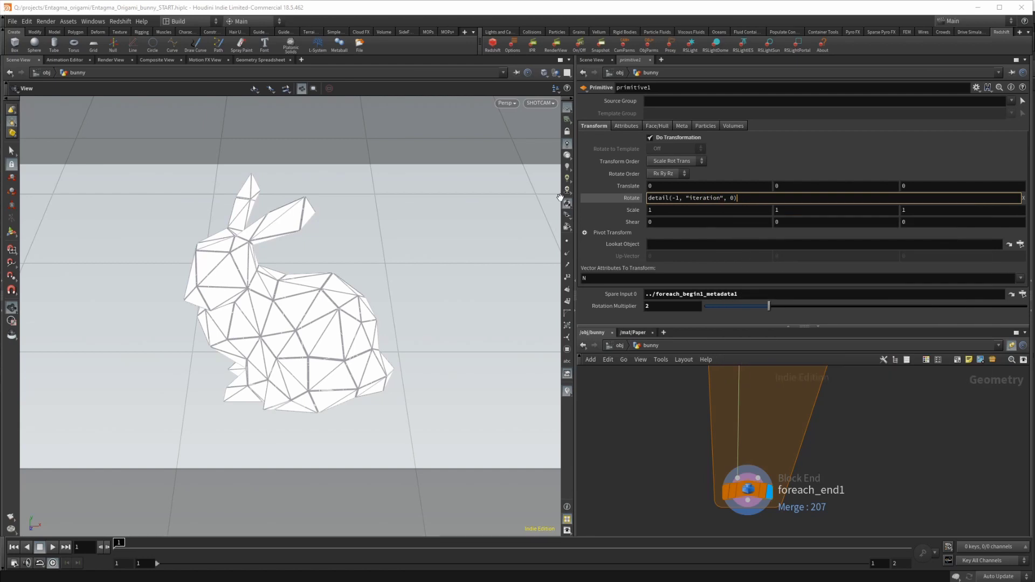
- Wrap the X rotation expression in rand() and multiply it by ch("rotation_multiplier")
{"action": "type", "text": "rand("}
{"action": "key", "text": "End"}
{"action": "type", "text": ")*"}
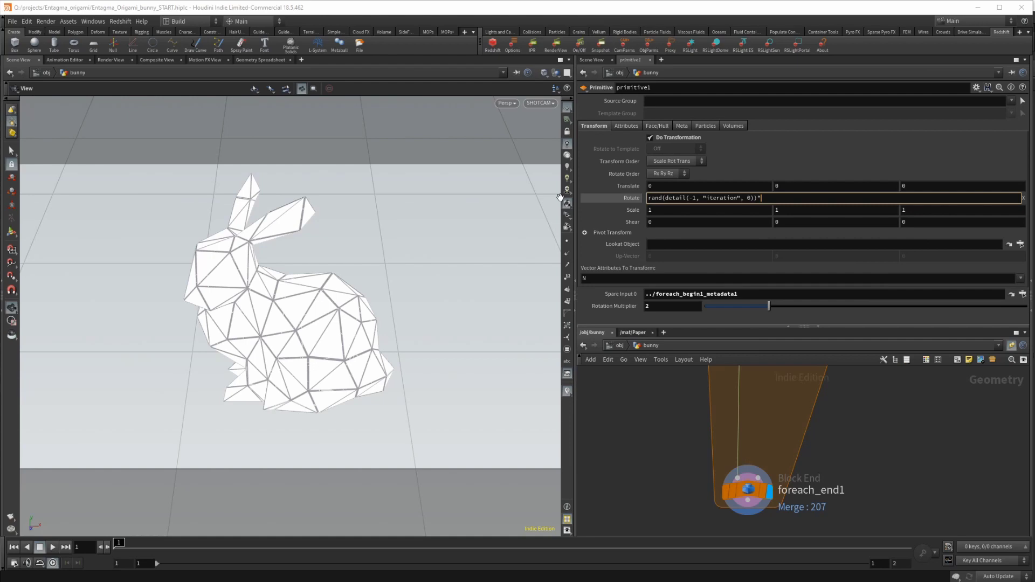
{"action": "type", "text": "ch(\"rot"}
{"action": "key", "text": "BackSpace"}
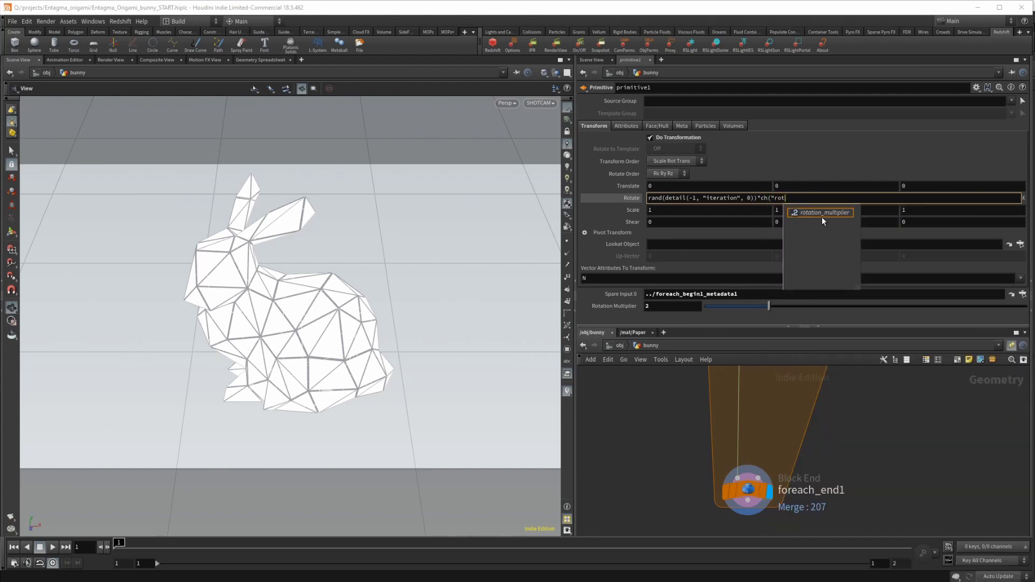
{"action": "left_click", "coordinate": [820, 212]}
{"action": "type", "text": "\")"}
{"action": "key", "text": "Return"}
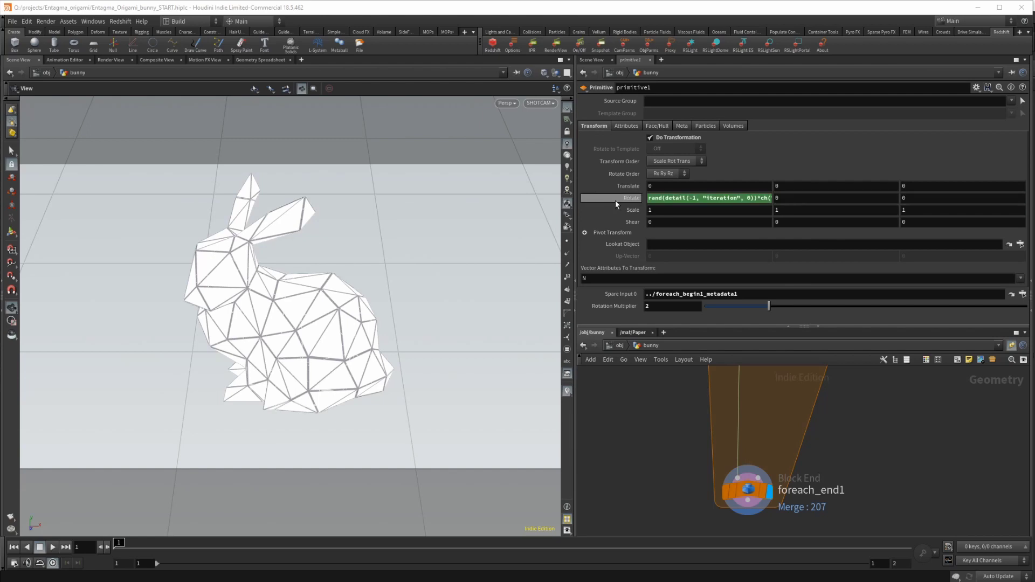
- Copy the X rotation expression of primitive1 into its Y and Z rotation values
{"action": "left_click", "coordinate": [721, 197]}
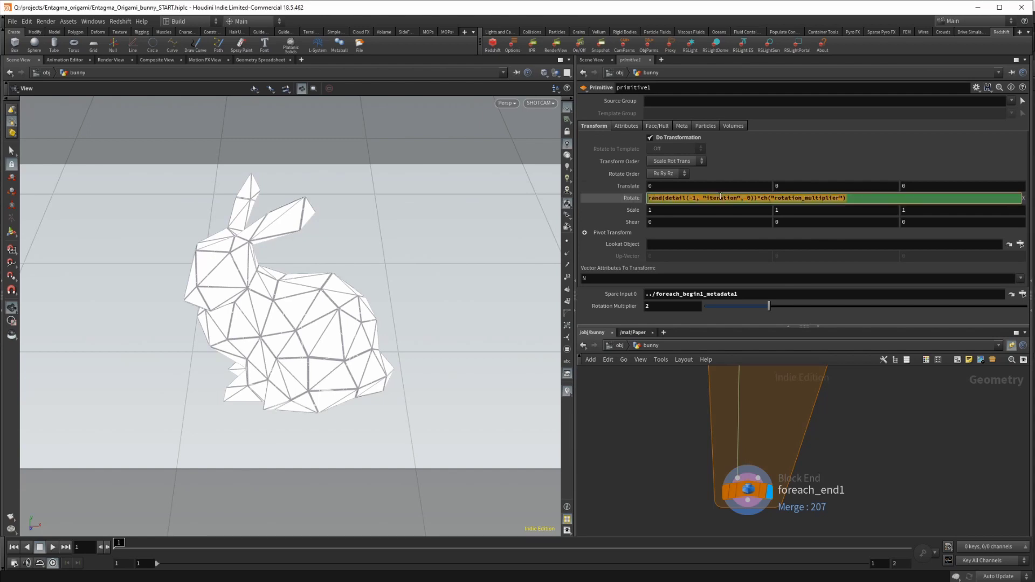
{"action": "key", "text": "ctrl+c"}
{"action": "left_click", "coordinate": [636, 198]}
{"action": "double_click", "coordinate": [785, 198]}
{"action": "key", "text": "ctrl+v"}
{"action": "key", "text": "Return"}
{"action": "double_click", "coordinate": [916, 196]}
{"action": "key", "text": "ctrl+v"}
{"action": "key", "text": "Return"}
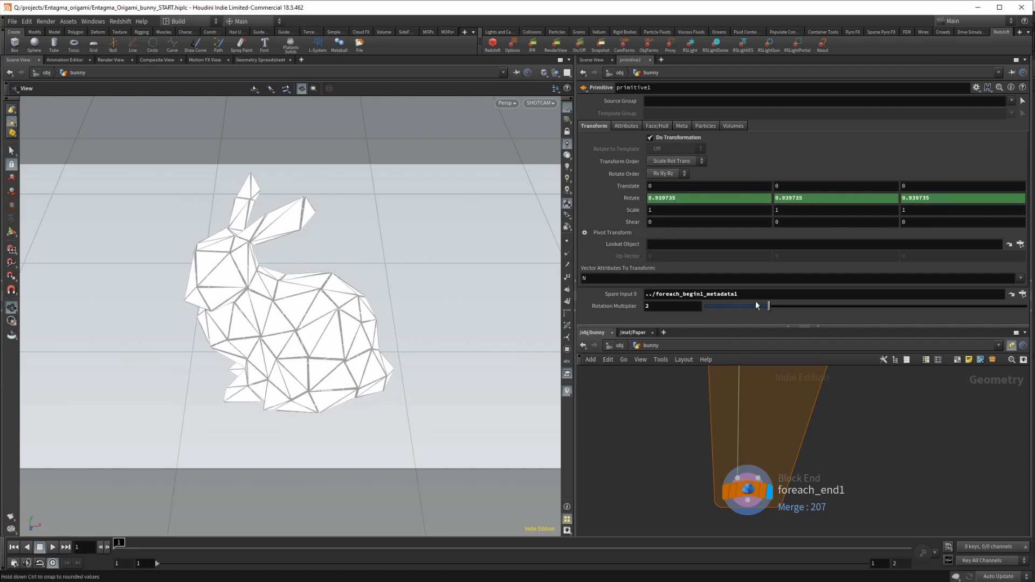
- Try a higher Rotation Multiplier on primitive1 to test its effect on the faces
{"action": "left_click_drag", "start_coordinate": [768, 306], "coordinate": [889, 306]}
{"action": "mouse_move", "coordinate": [833, 330]}
{"action": "left_mouse_down"}
{"action": "mouse_move", "coordinate": [800, 326]}
{"action": "mouse_move", "coordinate": [979, 319]}
{"action": "mouse_move", "coordinate": [801, 319]}
{"action": "mouse_move", "coordinate": [914, 319]}
{"action": "mouse_move", "coordinate": [819, 318]}
{"action": "left_mouse_up"}
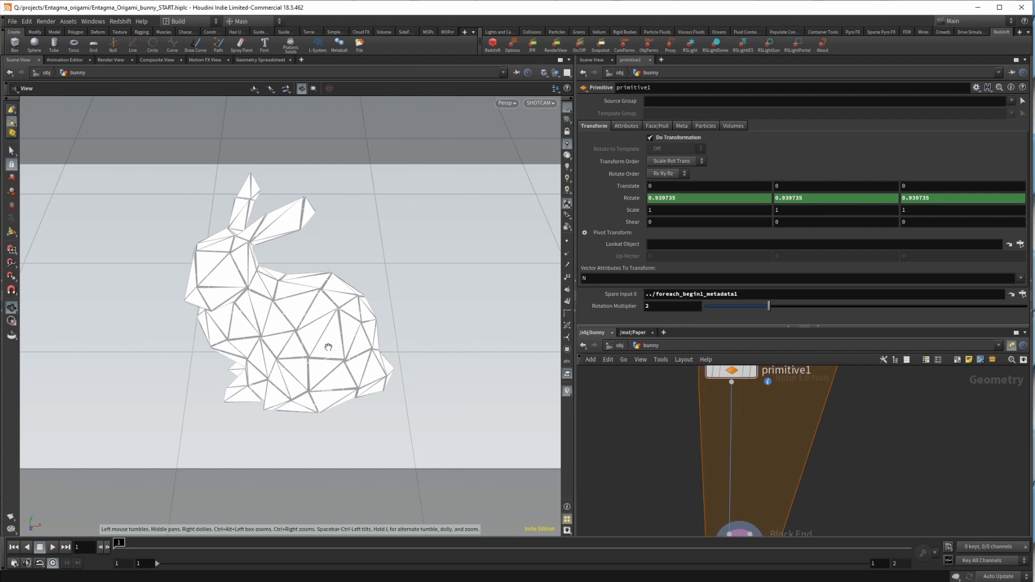
- Insert a Subdivide node after primitive1 inside the loop and turn on point display in the viewport
{"action": "key", "text": "Tab"}
{"action": "type", "text": "subd"}
{"action": "key", "text": "Return"}
{"action": "left_click", "coordinate": [658, 419]}
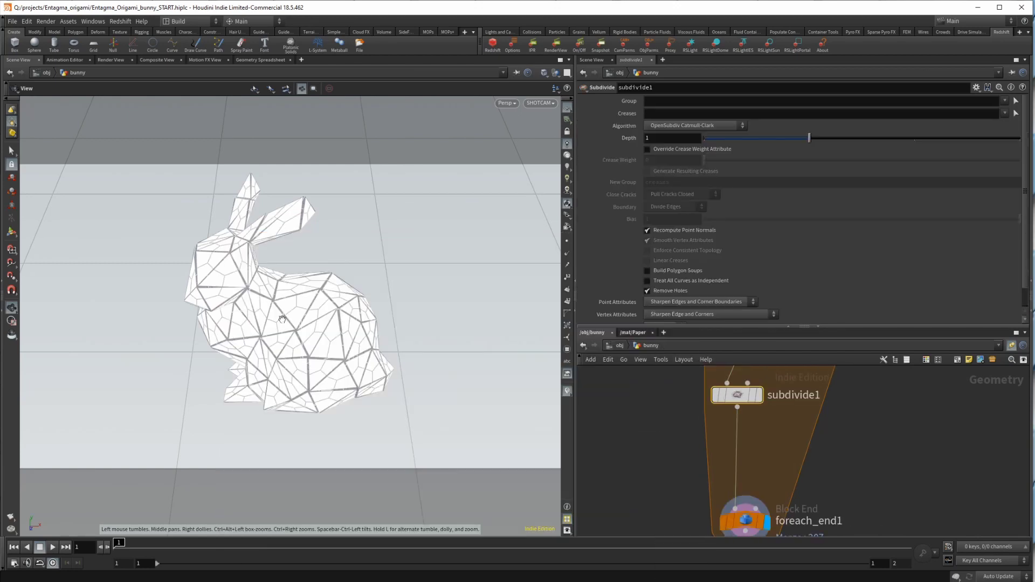
{"action": "left_click", "coordinate": [567, 241]}
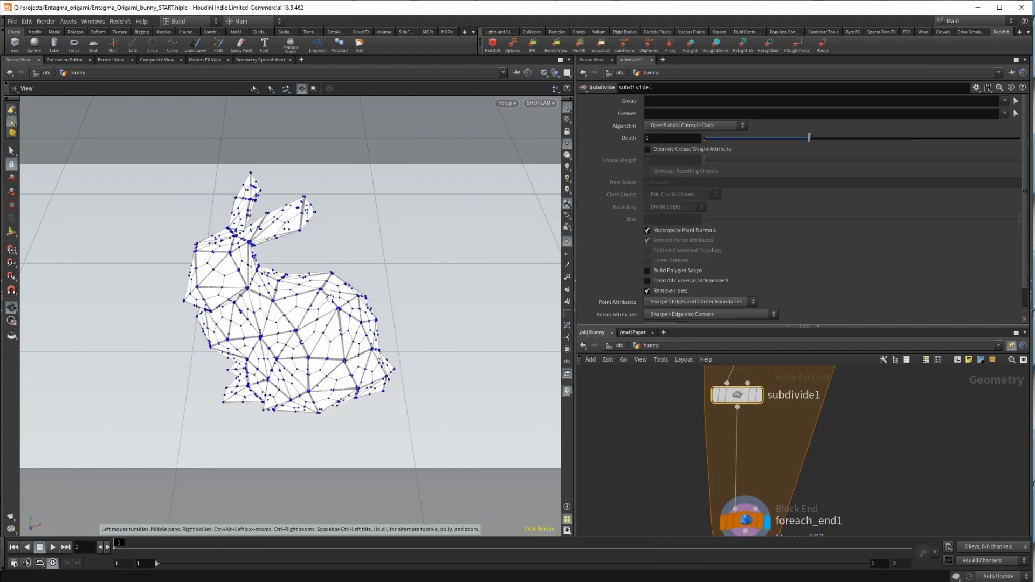
- Insert a Normal node after subdivide1 inside the loop and add its normals to Points
{"action": "key", "text": "Tab"}
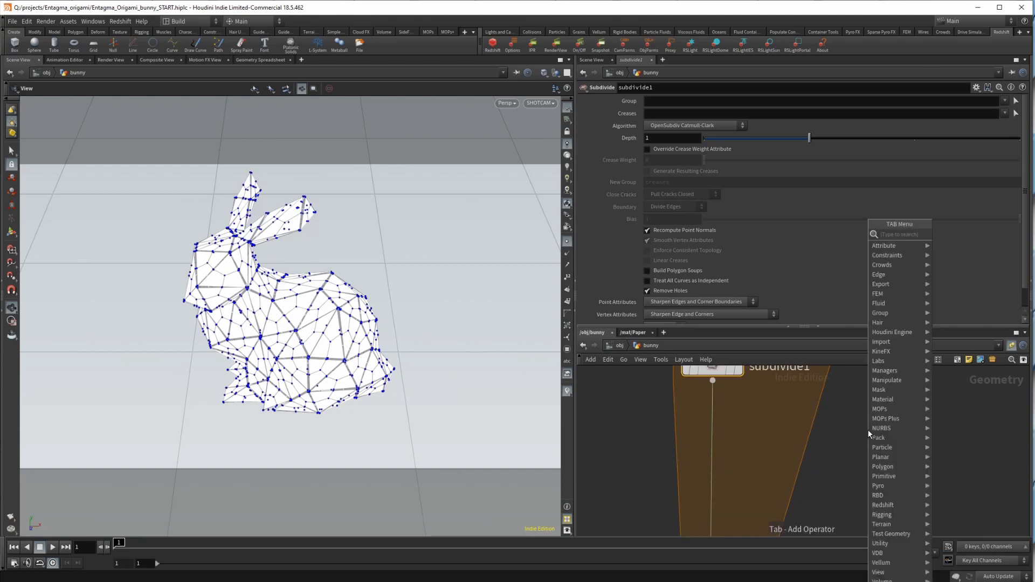
{"action": "type", "text": "norm"}
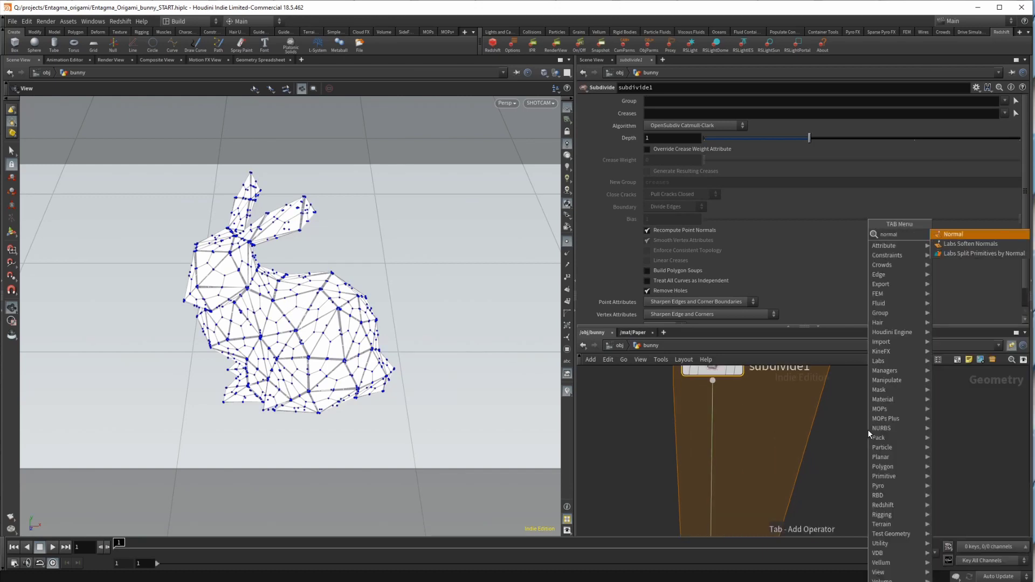
{"action": "key", "text": "Return"}
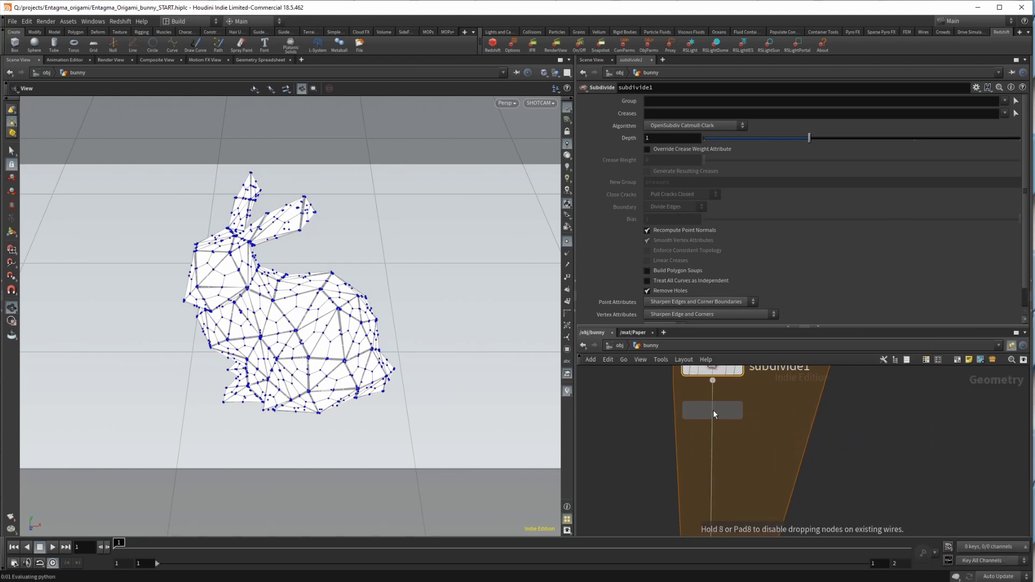
{"action": "left_click", "coordinate": [713, 410]}
{"action": "left_click", "coordinate": [674, 157]}
{"action": "left_click", "coordinate": [670, 168]}
{"action": "scroll", "coordinate": [876, 387], "scroll_direction": "down", "scroll_amount": 3}
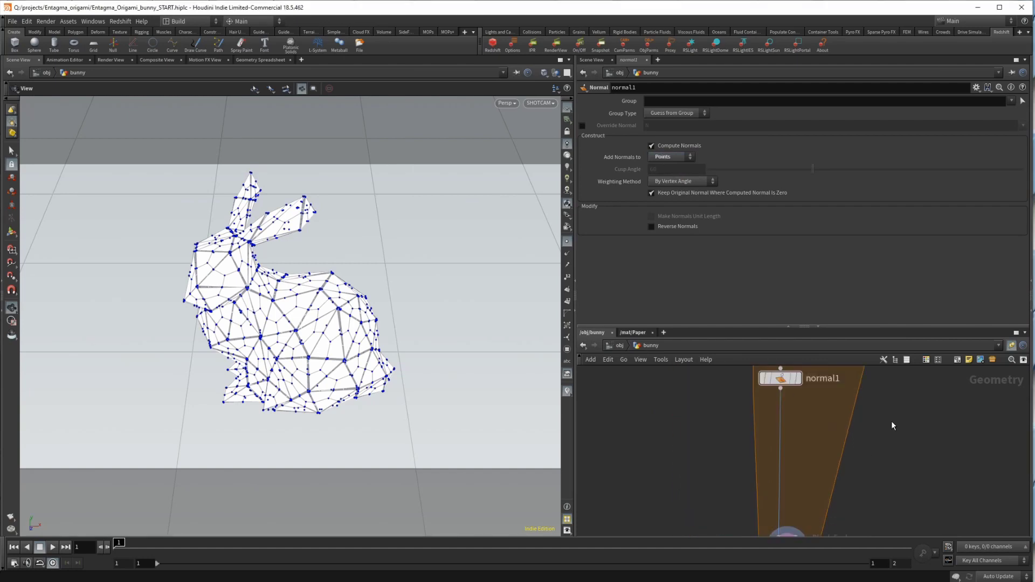
- Insert an Attribute Wrangle node between normal1 and foreach_end1
{"action": "key", "text": "Tab"}
{"action": "type", "text": "wrang"}
{"action": "key", "text": "Return"}
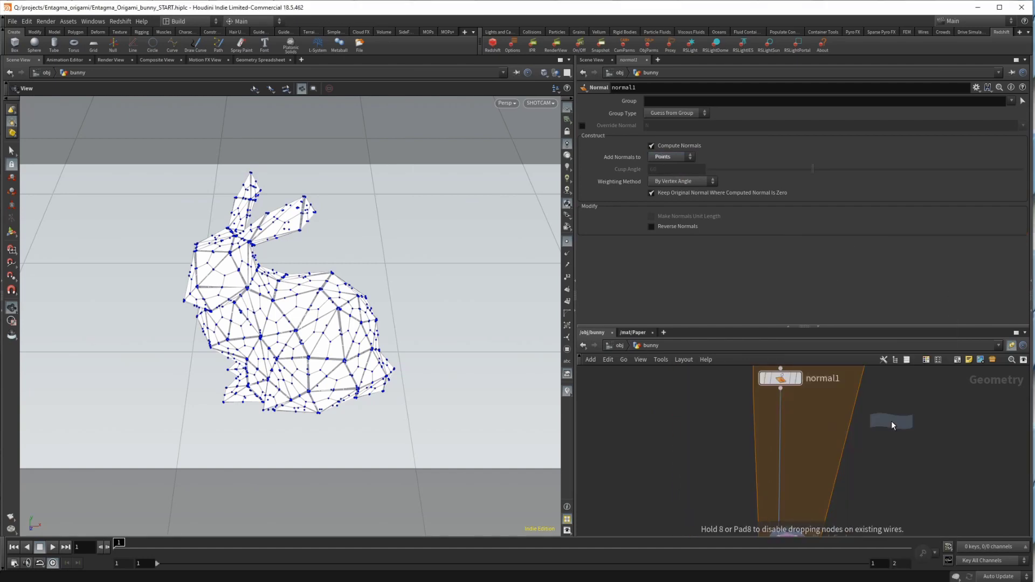
{"action": "left_click", "coordinate": [891, 421]}
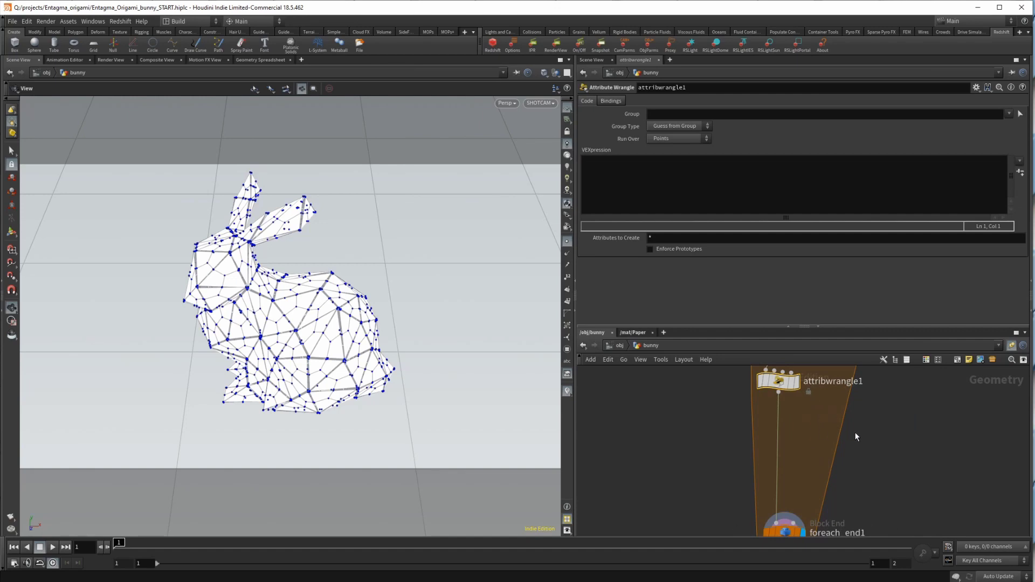
- Display attribwrangle1's output and turn on point numbers to identify the face's middle point
{"action": "left_click", "coordinate": [795, 381]}
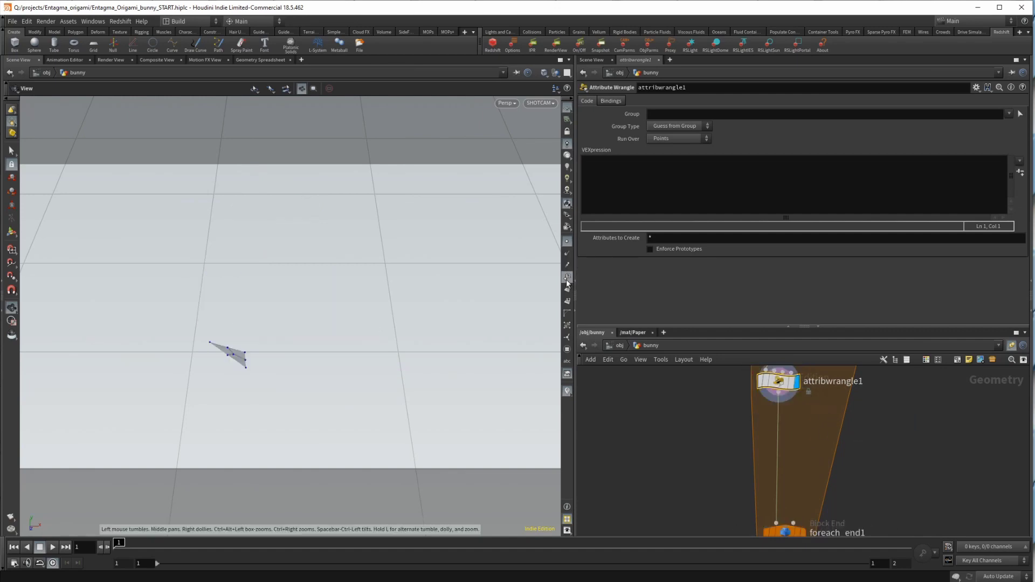
{"action": "left_click", "coordinate": [567, 277]}
{"action": "key", "text": "h"}
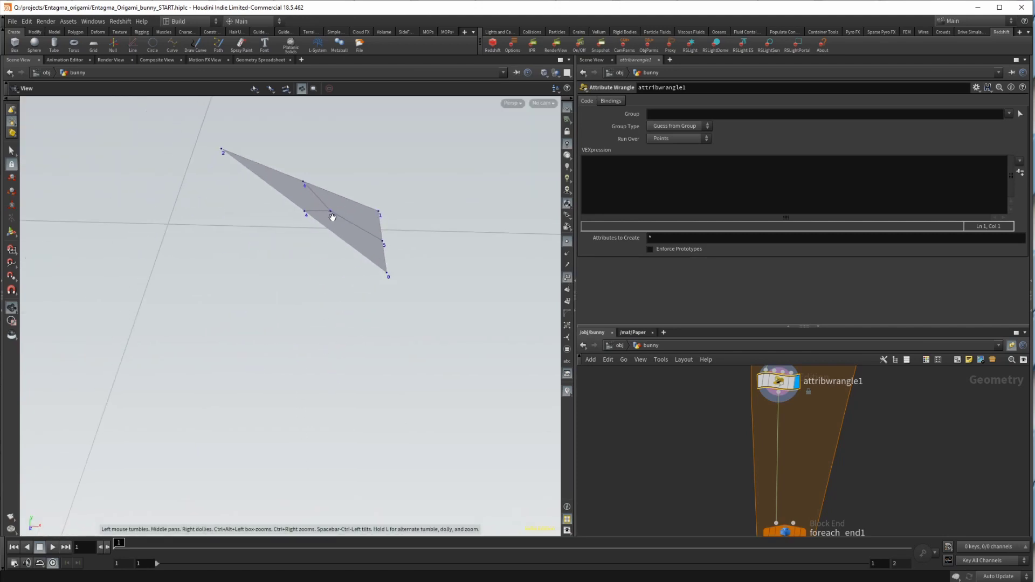
{"action": "key", "text": "ctrl+z"}
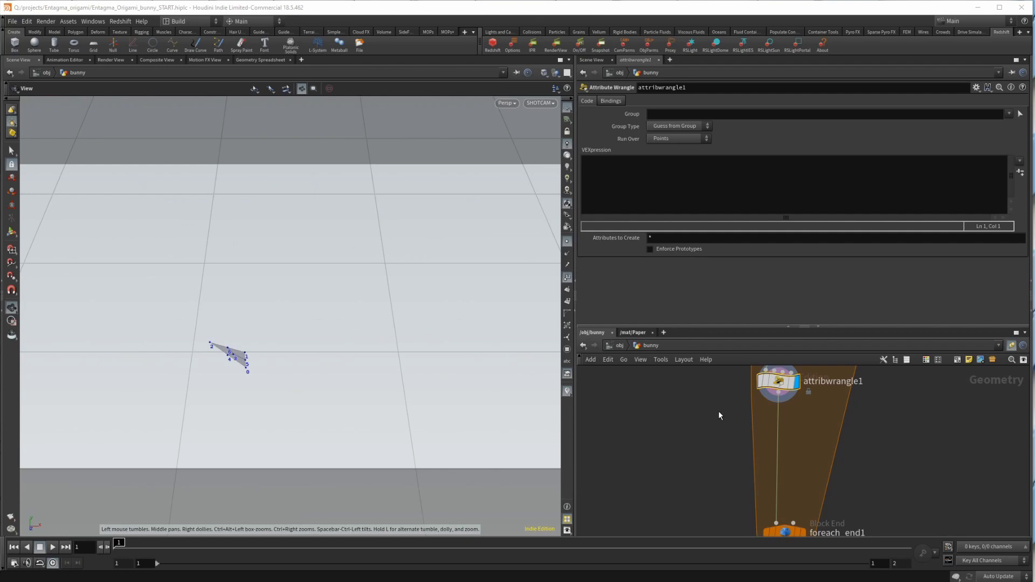
- Declare float offset = chf("offset"); in attribwrangle1, create its Offset parameter and set it to .03
{"action": "left_click", "coordinate": [642, 178]}
{"action": "type", "text": "float "}
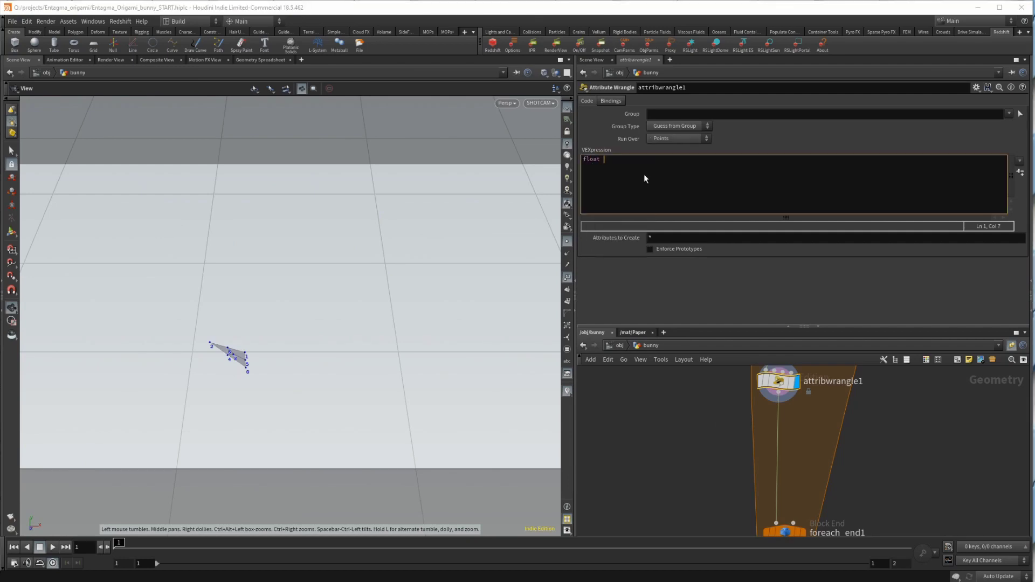
{"action": "type", "text": "offset = chf(\"offset\");"}
{"action": "key", "text": "Return"}
{"action": "left_click", "coordinate": [1020, 172]}
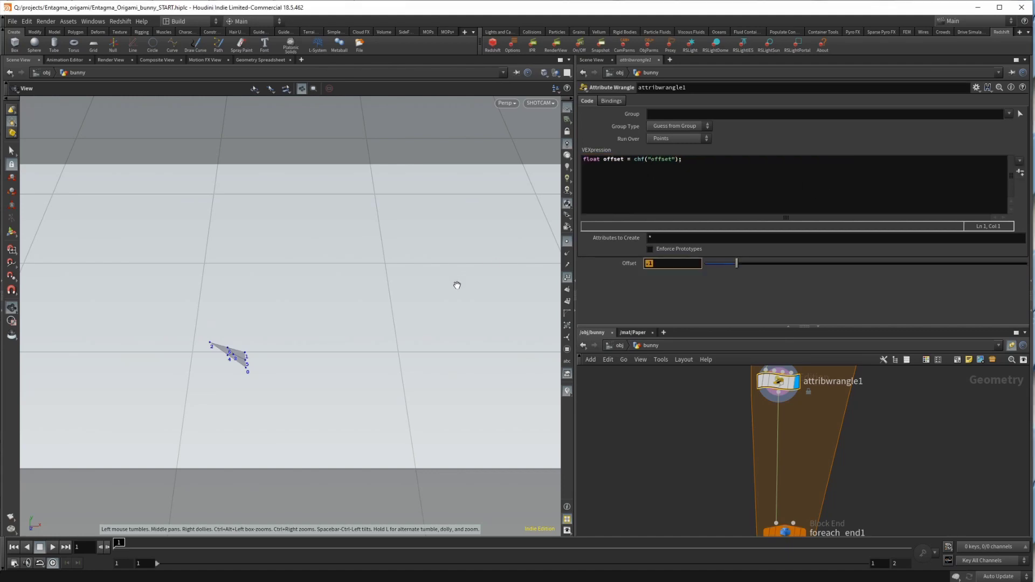
{"action": "type", "text": ".03"}
{"action": "key", "text": "Return"}
- Read point 3's P and N from input 0 into the vectors pos and normal in the wrangle code
{"action": "left_click", "coordinate": [791, 169]}
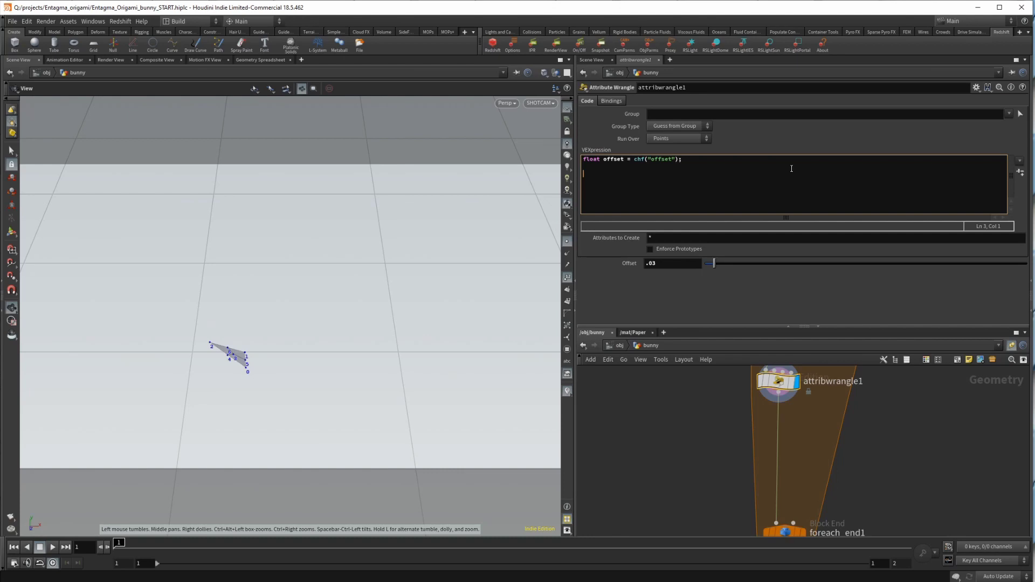
{"action": "type", "text": "vector pos"}
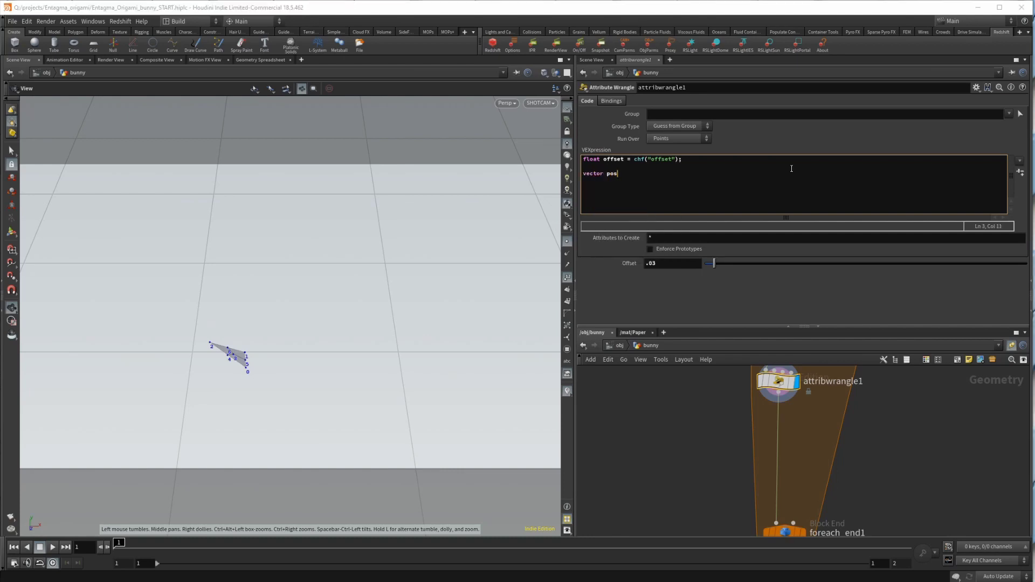
{"action": "type", "text": " = point("}
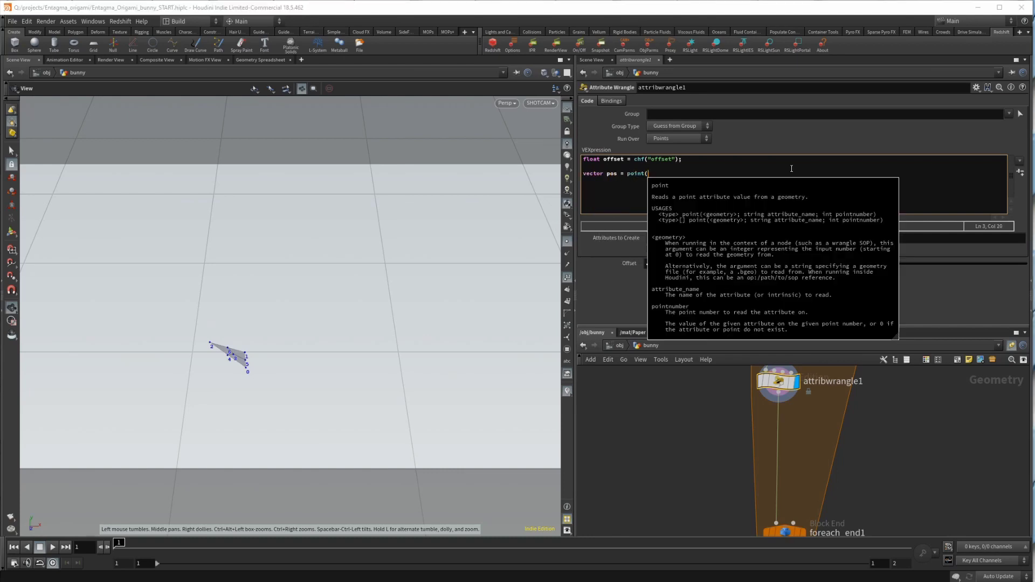
{"action": "type", "text": "0, \"P\", "}
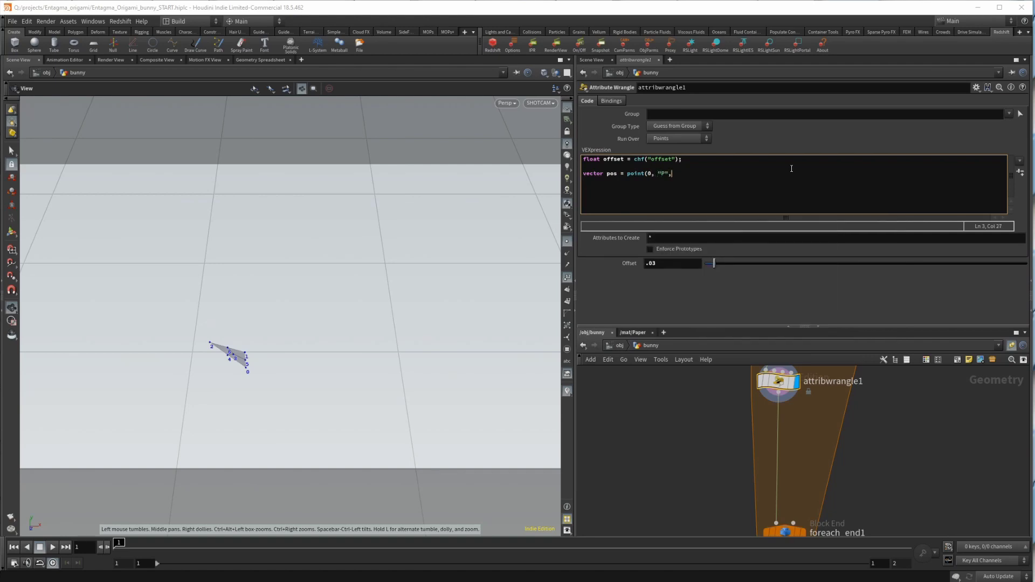
{"action": "type", "text": "3);"}
{"action": "key", "text": "Return"}
{"action": "type", "text": "vecot"}
{"action": "key", "text": "BackSpace"}
{"action": "key", "text": "BackSpace"}
{"action": "type", "text": "tor normal = point(0, \"N\", 3);"}
{"action": "key", "text": "Return"}
- Begin a float iteration declaration and wire the loop's metadata into the second input of attribwrangle1
{"action": "type", "text": "float iteration"}
{"action": "scroll", "coordinate": [926, 436], "scroll_direction": "down", "scroll_amount": 2}
{"action": "middle_click_drag", "start_coordinate": [855, 380], "coordinate": [810, 397]}
{"action": "scroll", "coordinate": [811, 396], "scroll_direction": "down", "scroll_amount": 1}
{"action": "left_click_drag", "start_coordinate": [816, 377], "coordinate": [857, 360]}
{"action": "scroll", "coordinate": [787, 411], "scroll_direction": "up", "scroll_amount": 5}
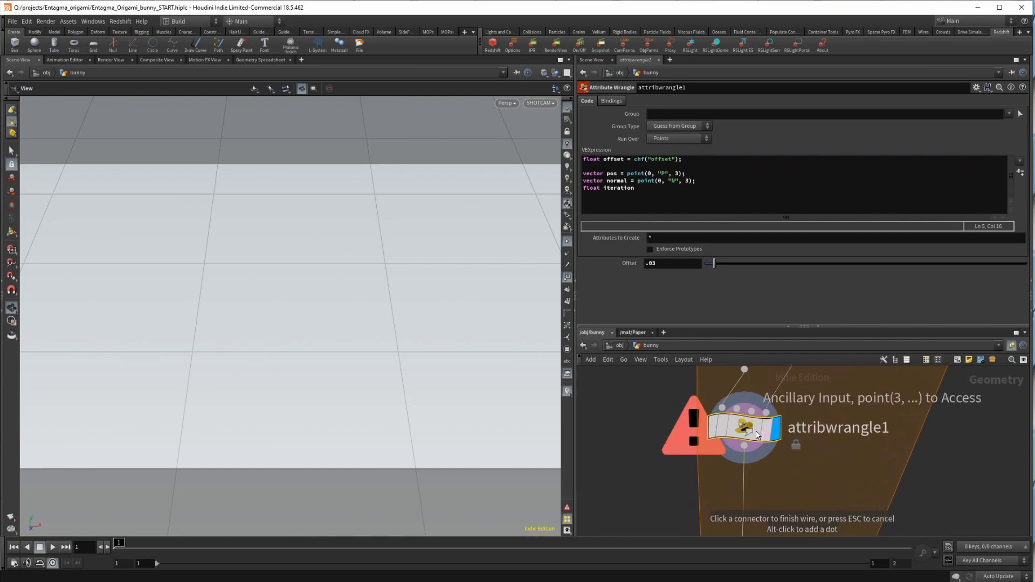
{"action": "left_click", "coordinate": [737, 409]}
- Complete the iteration variable with = detail(1, "iteration", 0); in the wrangle code
{"action": "left_click", "coordinate": [651, 188]}
{"action": "type", "text": "= detail("}
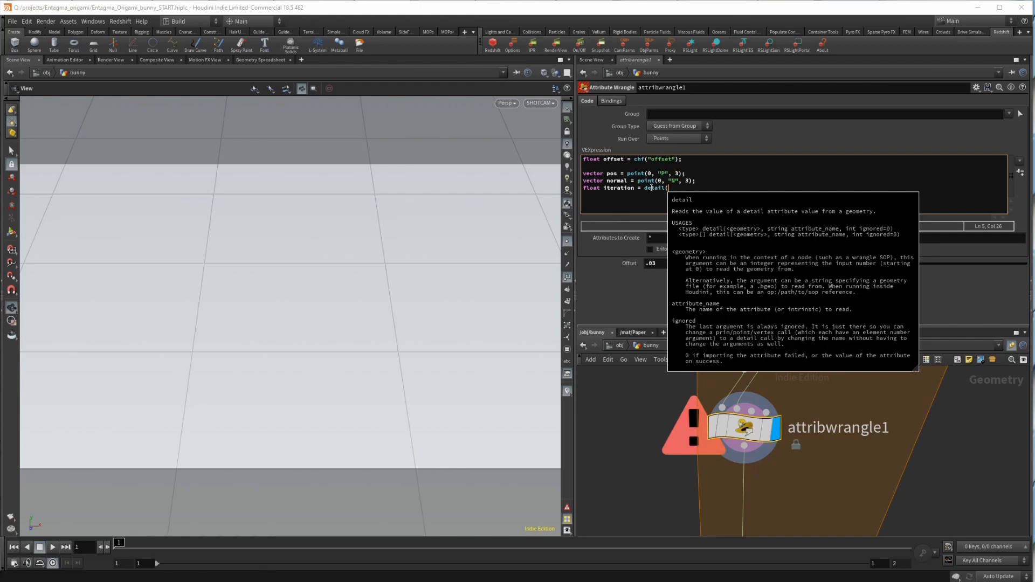
{"action": "type", "text": "1, \"iteration"}
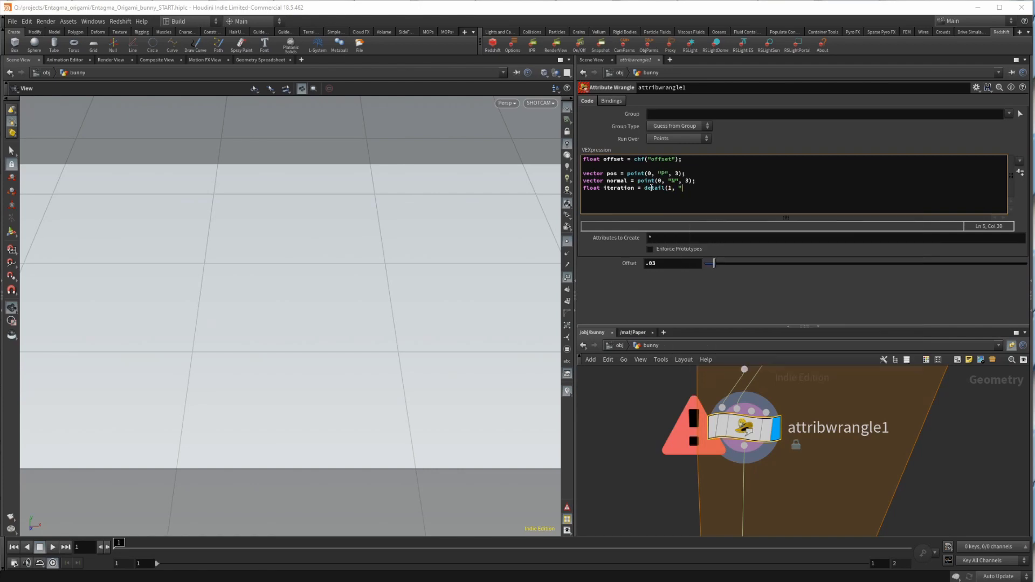
{"action": "type", "text": "\", 0);"}
{"action": "key", "text": "Return"}
- Add float rand = rand(iteration); and float offset_rand = fit(rand, 0, 1, -offset, offset); to the wrangle code
{"action": "type", "text": "float rand = rand"}
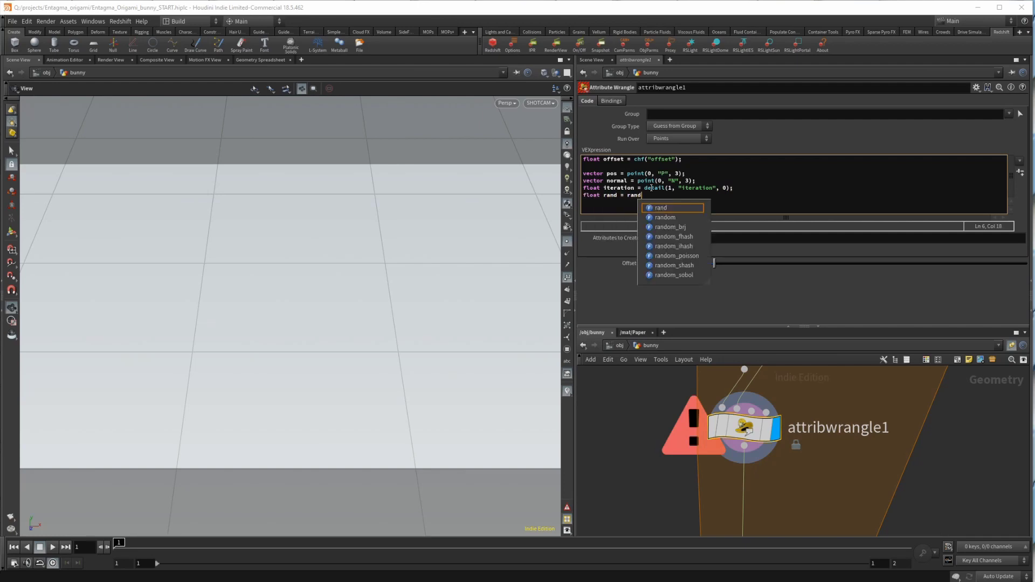
{"action": "type", "text": "(iteration);"}
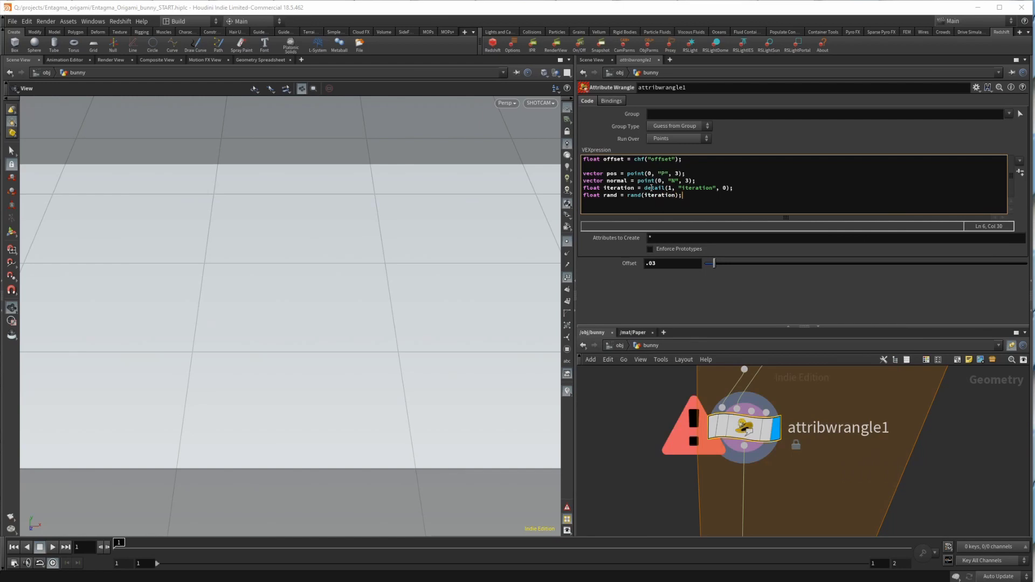
{"action": "key", "text": "Return"}
{"action": "type", "text": "floa"}
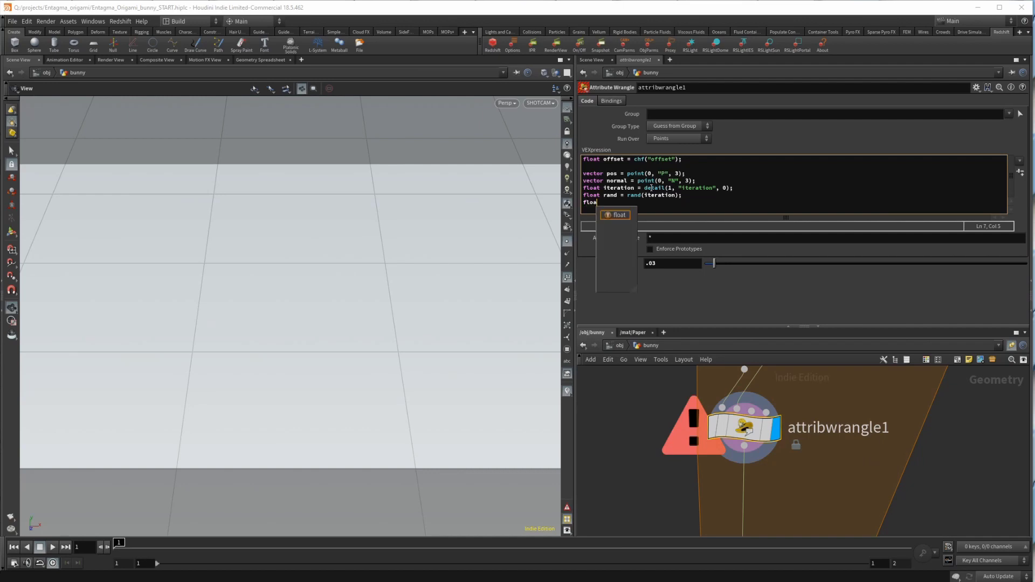
{"action": "type", "text": "t offset_rand = fit("}
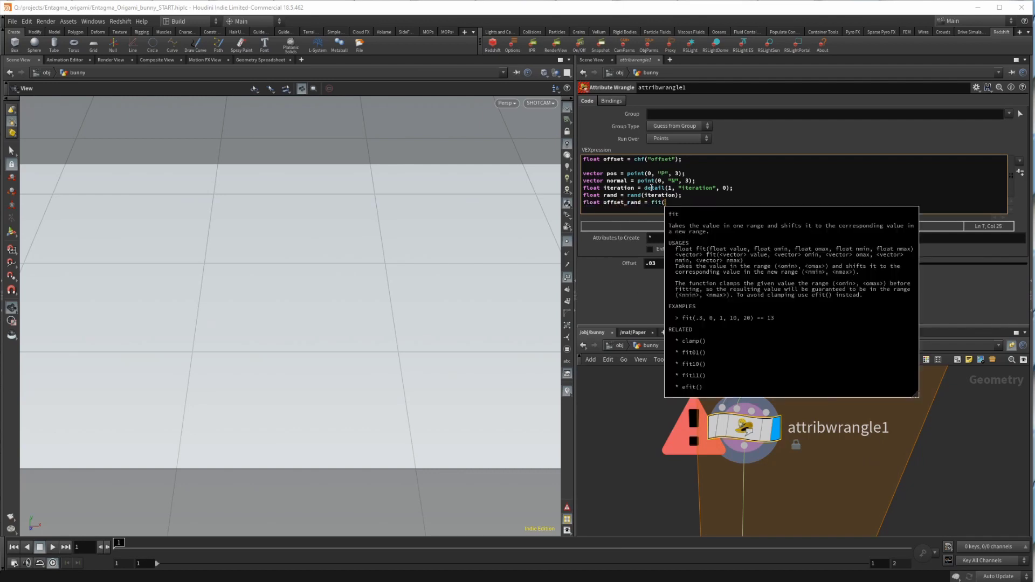
{"action": "type", "text": "rand, 0, "}
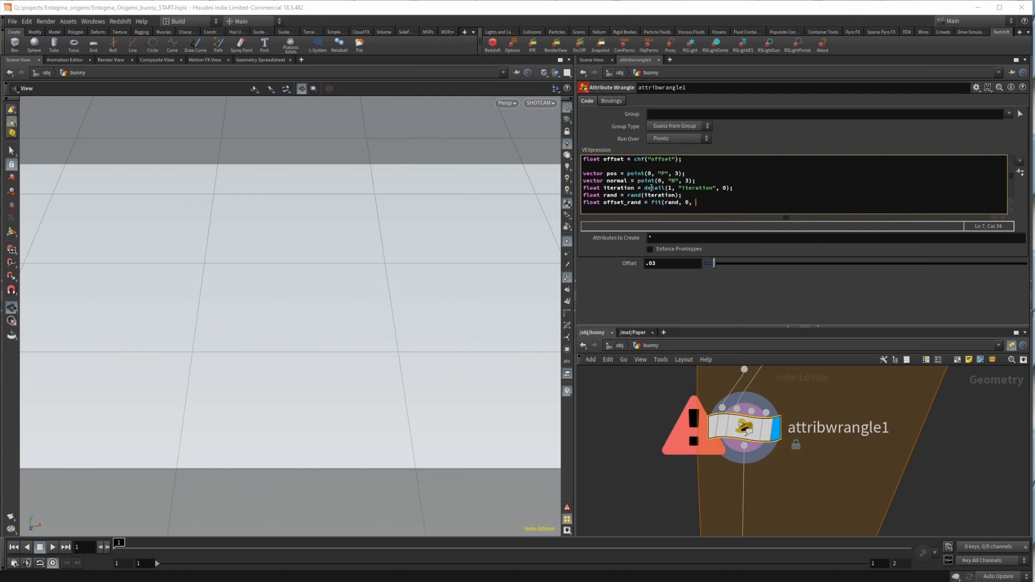
{"action": "type", "text": "1, -offset, offset);"}
{"action": "key", "text": "Return"}
{"action": "key", "text": "Return"}
- Define vector npos = pos + (offset_rand * normal); and apply it with setpointattrib(0, "P", 3, npos);
{"action": "type", "text": "vec"}
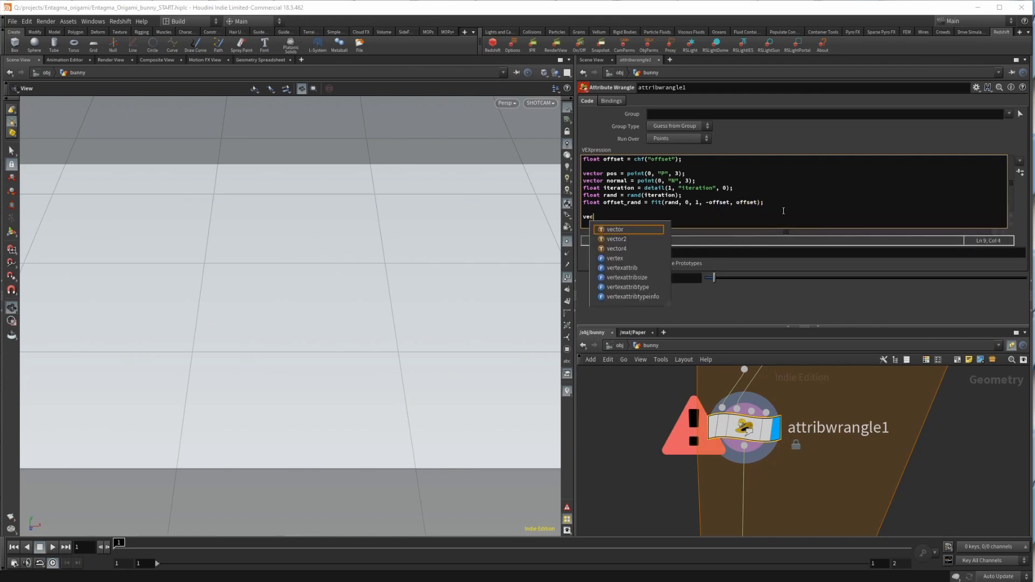
{"action": "type", "text": "tor npos"}
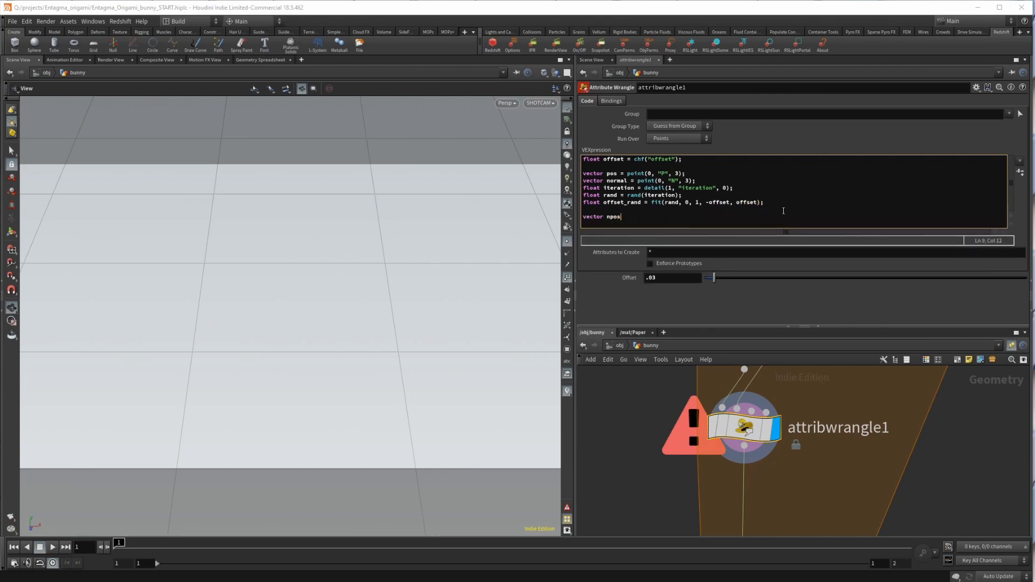
{"action": "type", "text": " = pos + (offset_rand * normal);"}
{"action": "key", "text": "Return"}
{"action": "key", "text": "Return"}
{"action": "type", "text": "setpointat"}
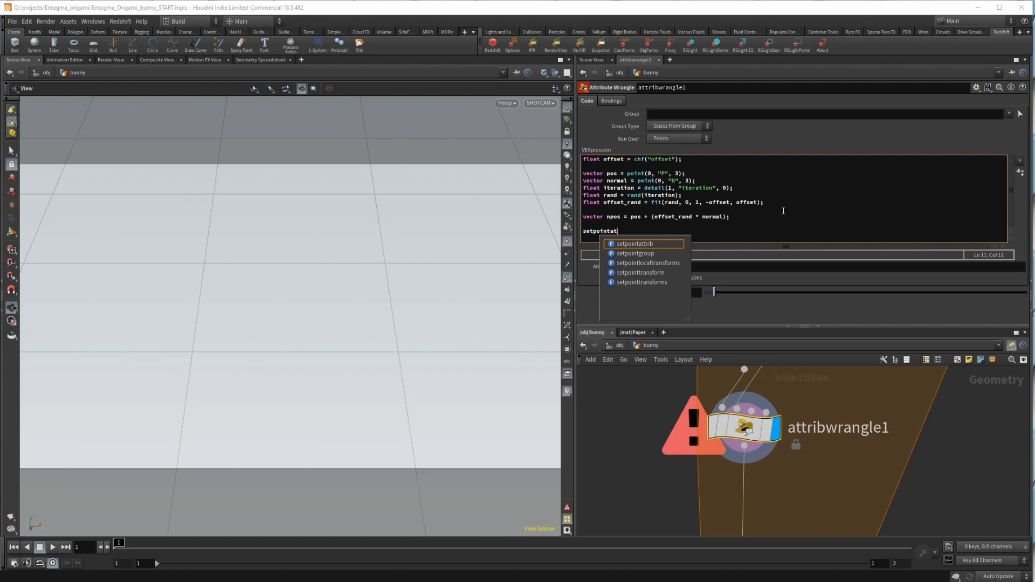
{"action": "key", "text": "Return"}
{"action": "type", "text": "(0, "}
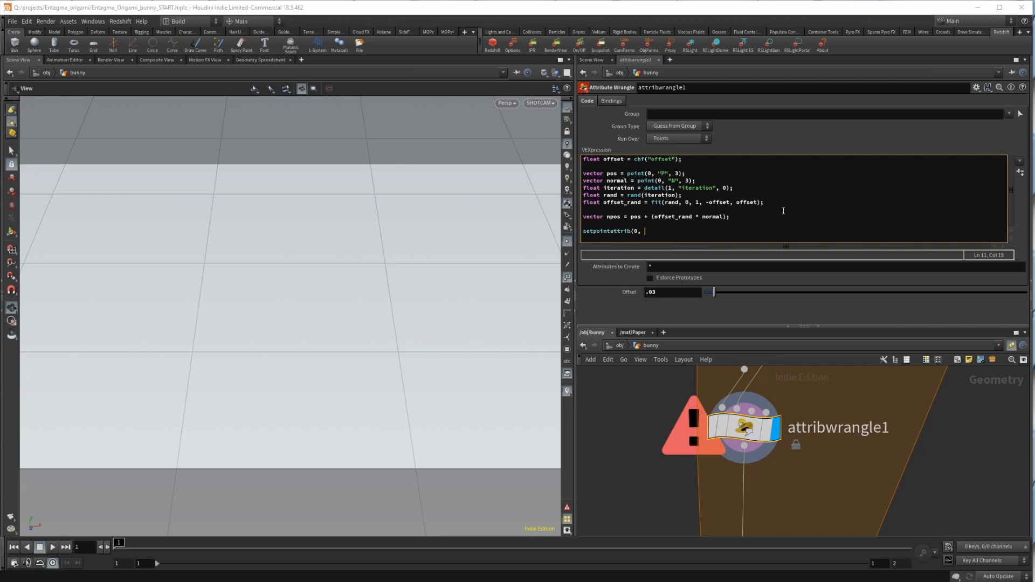
{"action": "type", "text": "\"P\", 3, npos);"}
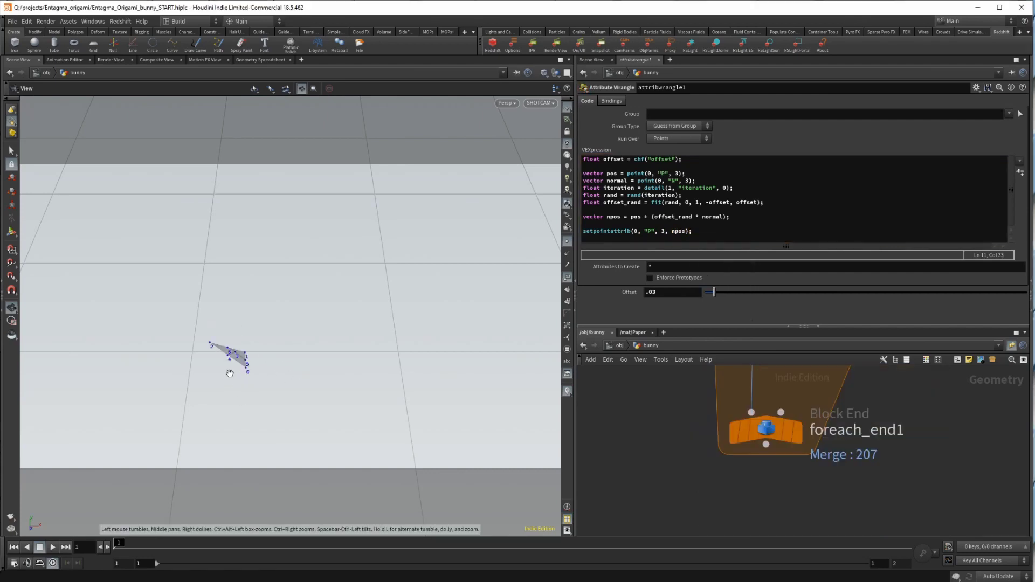
- Try a higher Offset on attribwrangle1 to test its effect on the face's middle point
{"action": "right_click_drag", "start_coordinate": [231, 373], "coordinate": [317, 225]}
{"action": "left_click_drag", "start_coordinate": [317, 225], "coordinate": [388, 237]}
{"action": "left_click_drag", "start_coordinate": [707, 300], "coordinate": [733, 299]}
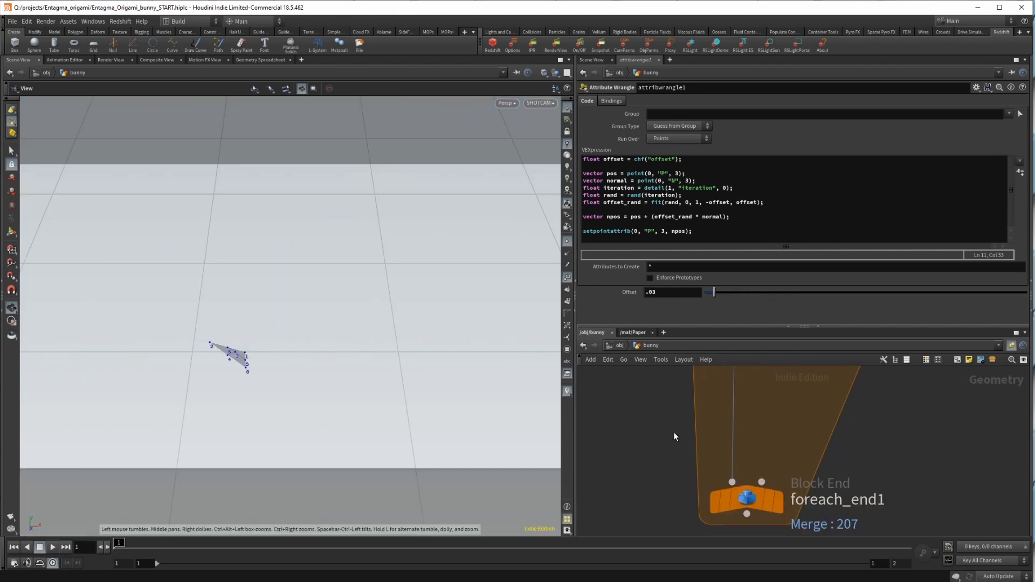
- Insert a second Subdivide node after attribwrangle1 and set its depth to 2
{"action": "middle_click_drag", "start_coordinate": [680, 437], "coordinate": [635, 457]}
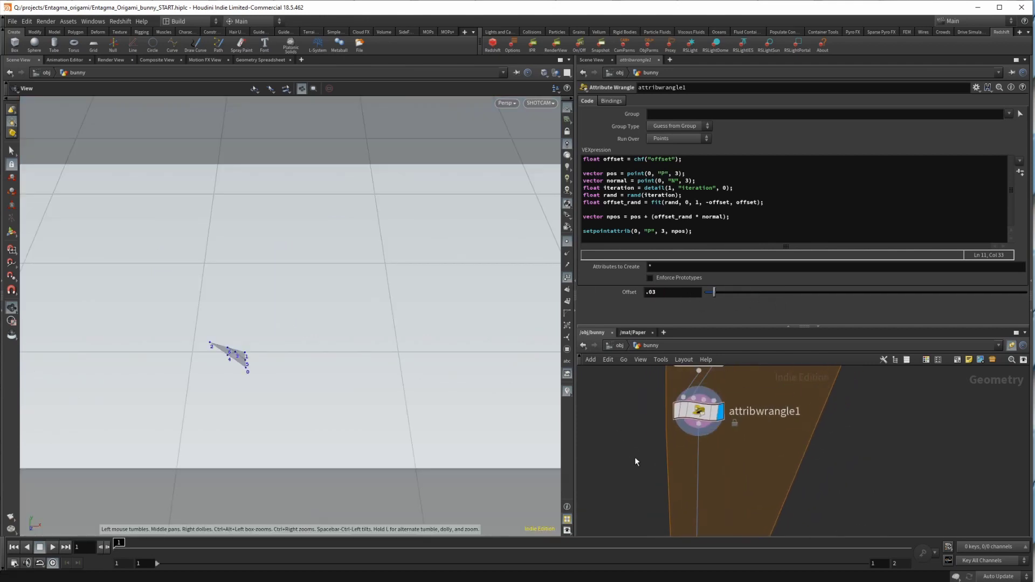
{"action": "key", "text": "Tab"}
{"action": "type", "text": "normal"}
{"action": "key", "text": "Return"}
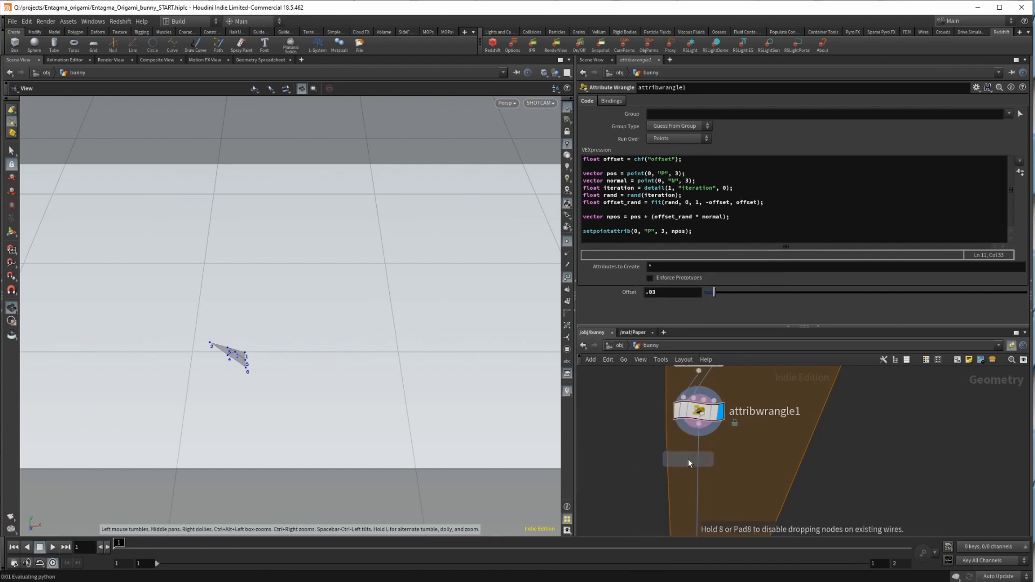
{"action": "left_click", "coordinate": [688, 458]}
{"action": "double_click", "coordinate": [655, 139]}
{"action": "type", "text": "2"}
{"action": "key", "text": "Tab"}
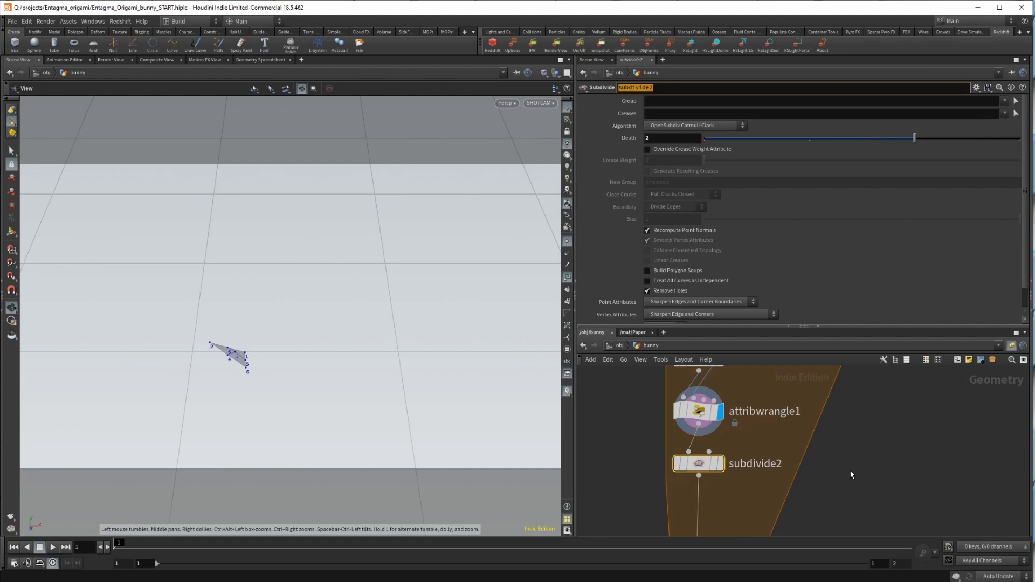
- Turn off point numbers and point display in the viewport and display the output of foreach_end1
{"action": "middle_click_drag", "start_coordinate": [849, 470], "coordinate": [858, 366]}
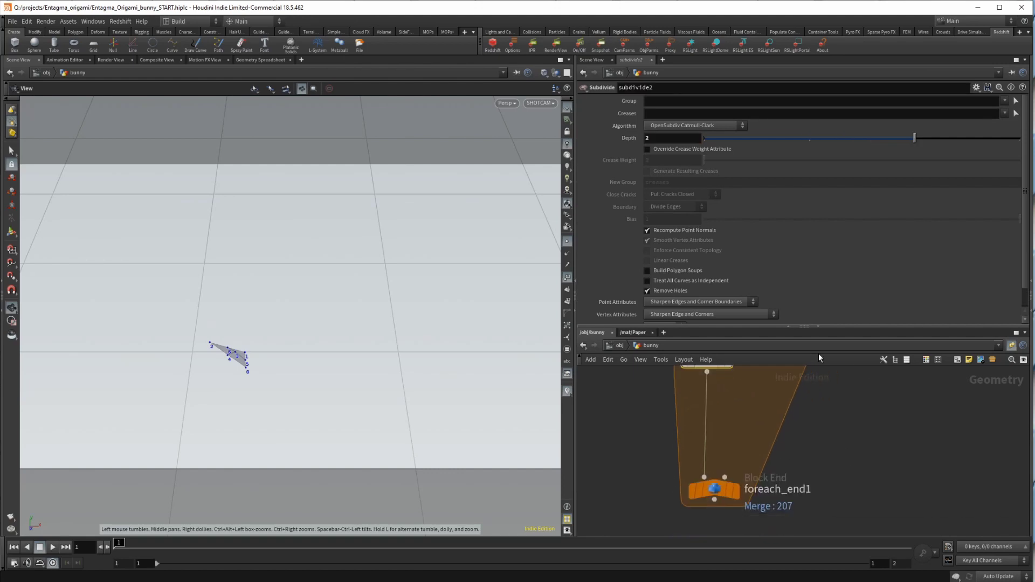
{"action": "left_click", "coordinate": [568, 279]}
{"action": "left_click", "coordinate": [568, 242]}
{"action": "left_click", "coordinate": [735, 489]}
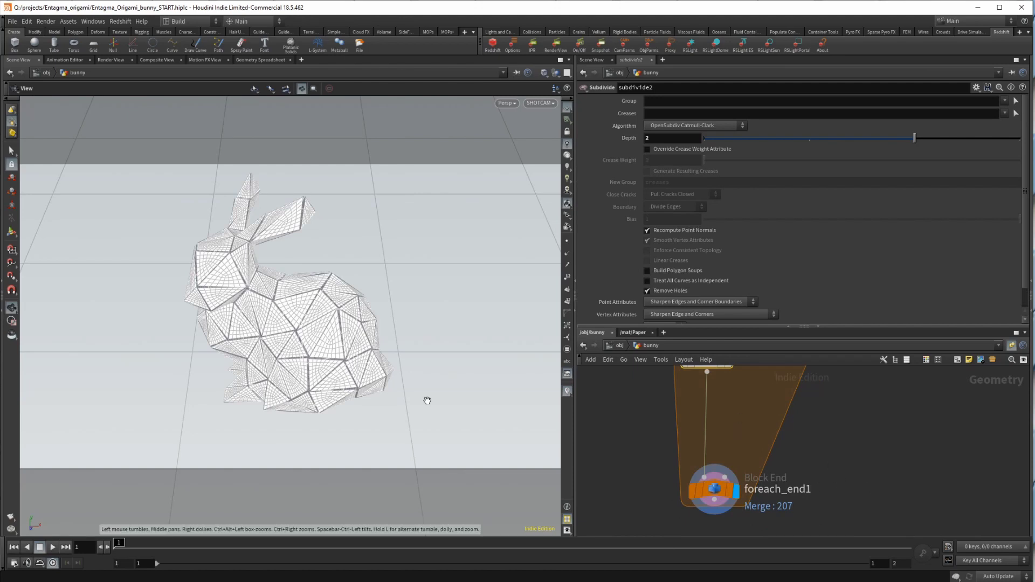
- Move foreach_end1 farther down in the network to leave more room after subdivide2
{"action": "left_click", "coordinate": [887, 462]}
{"action": "middle_click_drag", "start_coordinate": [872, 462], "coordinate": [878, 410]}
{"action": "left_click_drag", "start_coordinate": [720, 434], "coordinate": [709, 508]}
{"action": "middle_click_drag", "start_coordinate": [615, 372], "coordinate": [669, 436]}
{"action": "scroll", "coordinate": [668, 437], "scroll_direction": "down", "scroll_amount": 1}
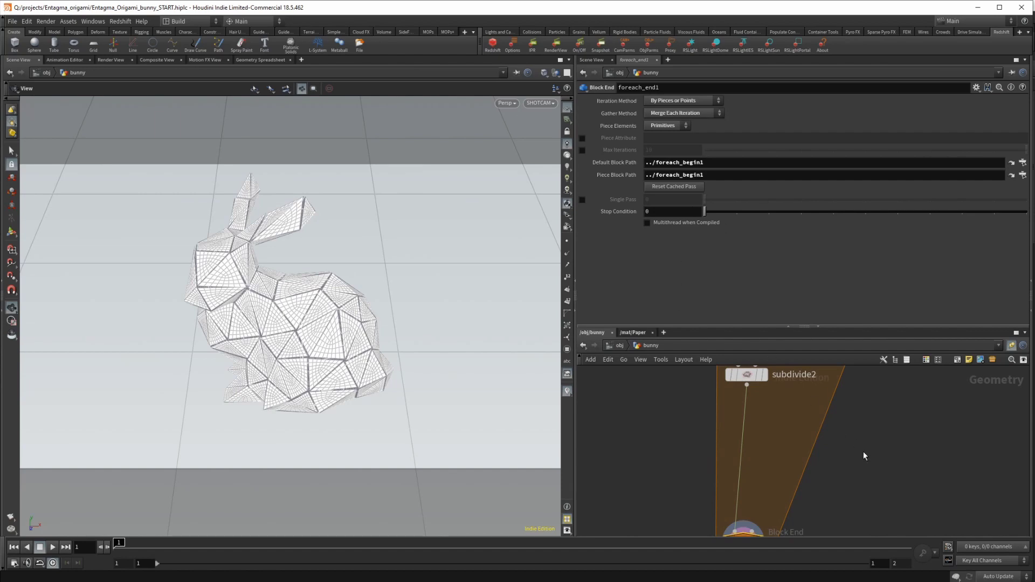
- Isolate one face with Single Pass 0 on foreach_end1 and turn on point numbers to examine its corner points
{"action": "middle_click_drag", "start_coordinate": [876, 485], "coordinate": [887, 413]}
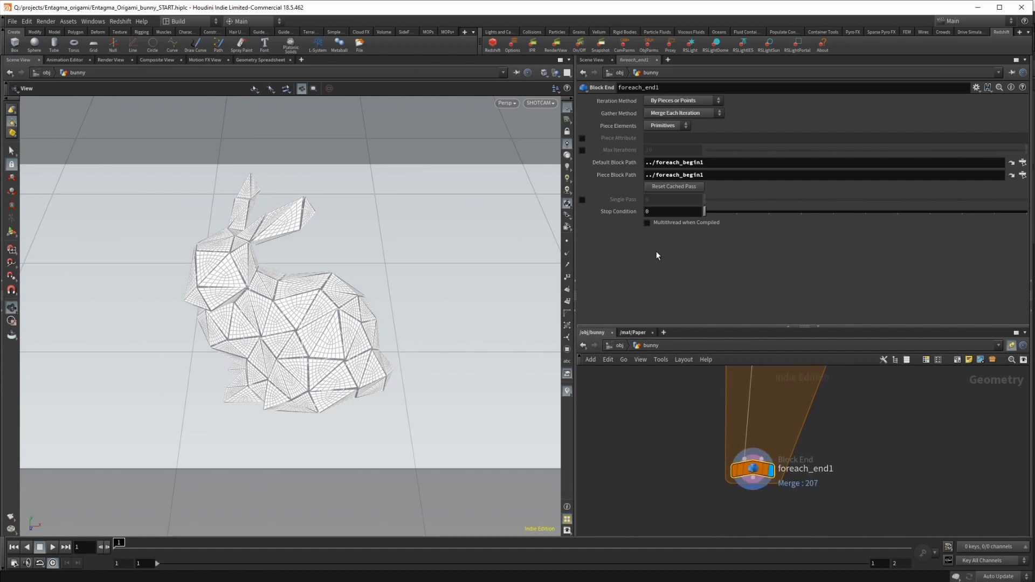
{"action": "left_click", "coordinate": [581, 200]}
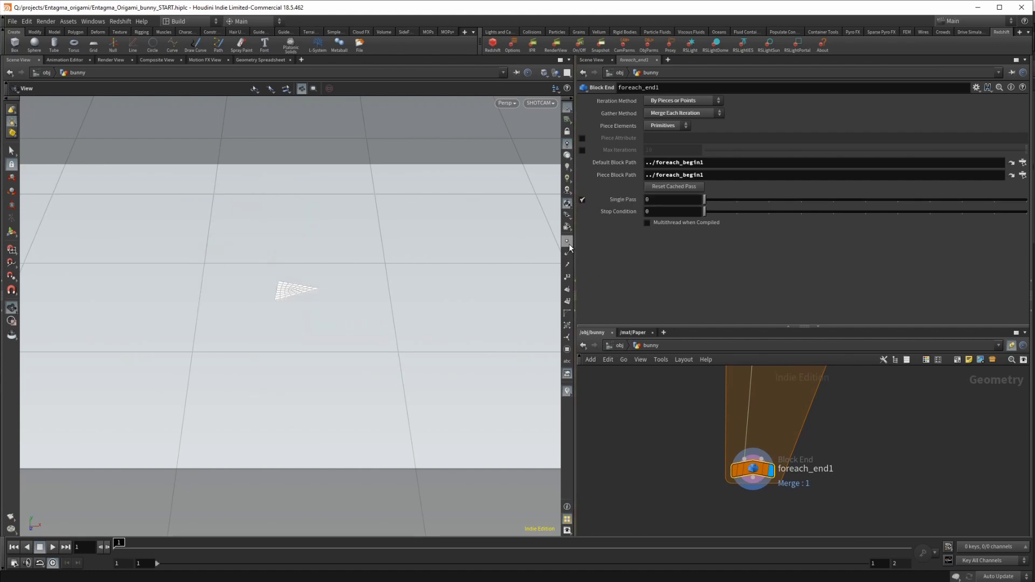
{"action": "left_click", "coordinate": [567, 277]}
{"action": "right_click_drag", "start_coordinate": [289, 311], "coordinate": [402, 199]}
{"action": "middle_click_drag", "start_coordinate": [402, 199], "coordinate": [356, 210]}
{"action": "right_click_drag", "start_coordinate": [302, 323], "coordinate": [298, 252]}
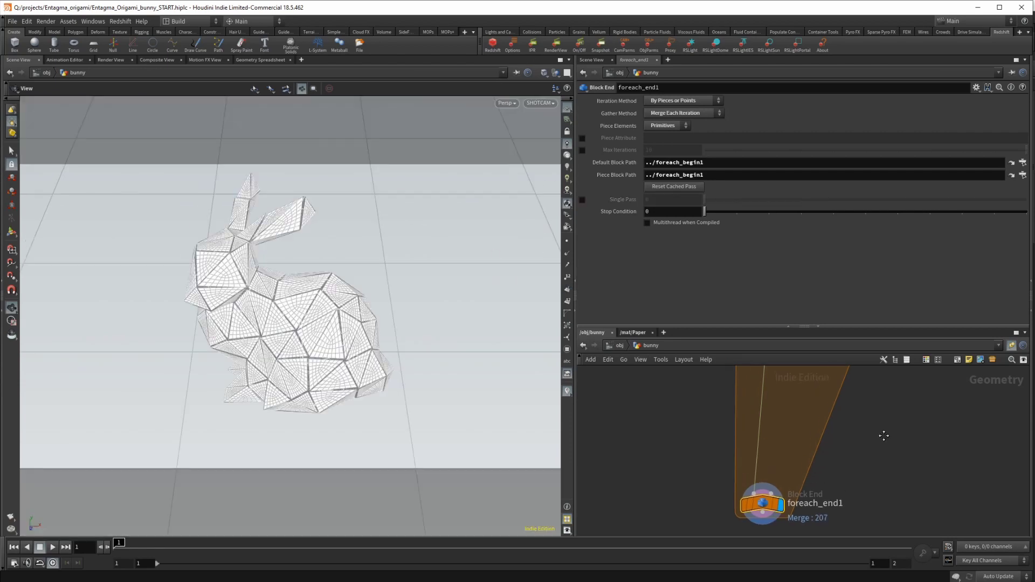
- Duplicate attribwrangle1 and insert the copy between subdivide2 and foreach_end1
{"action": "scroll", "coordinate": [886, 427], "scroll_direction": "down", "scroll_amount": 3}
{"action": "scroll", "coordinate": [820, 500], "scroll_direction": "up", "scroll_amount": 2}
{"action": "middle_click_drag", "start_coordinate": [821, 502], "coordinate": [833, 449]}
{"action": "left_click", "coordinate": [721, 392]}
{"action": "key", "text": "ctrl+c"}
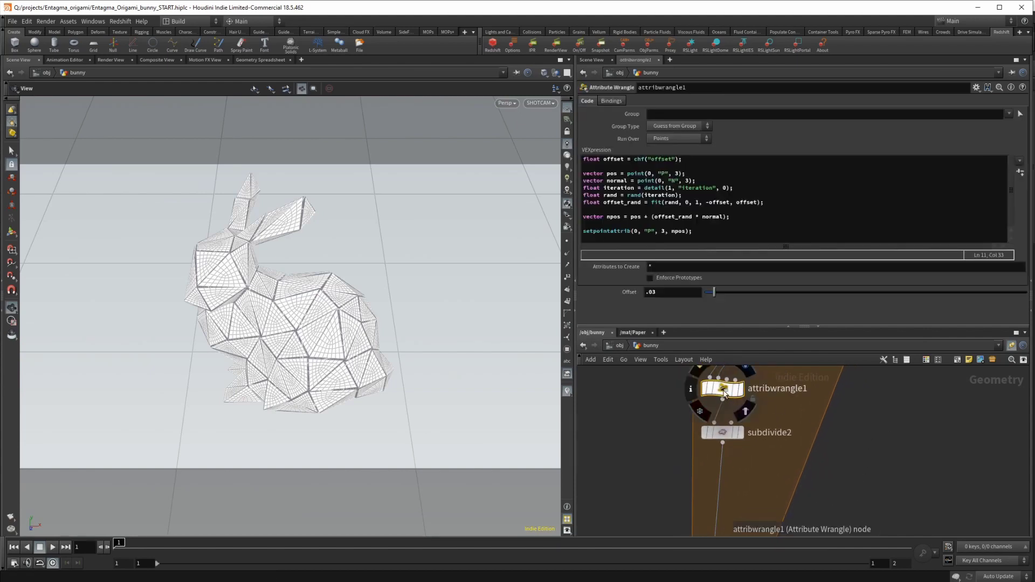
{"action": "key", "text": "ctrl+v"}
{"action": "left_click", "coordinate": [786, 451]}
{"action": "left_click", "coordinate": [719, 489]}
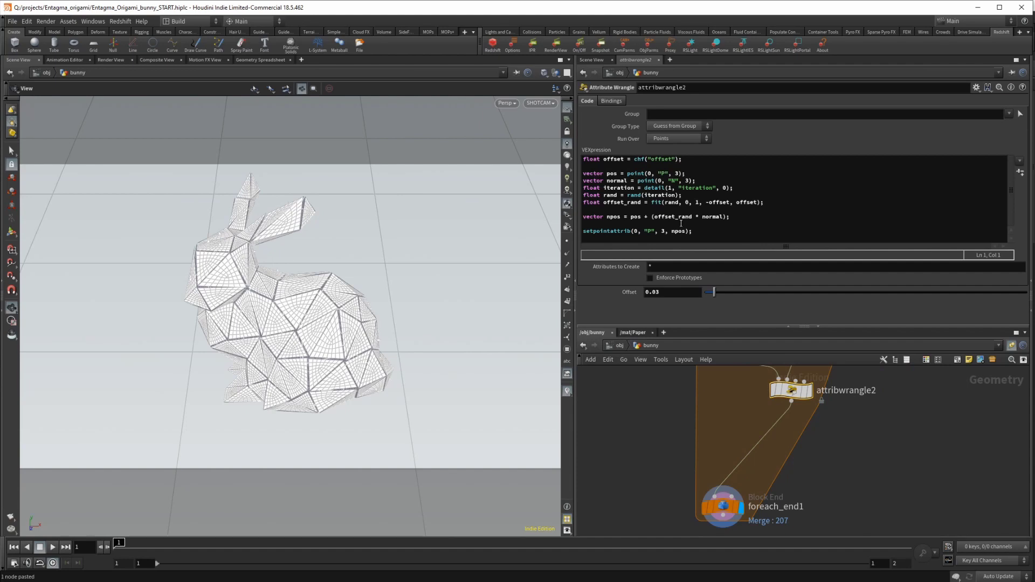
- Wrap the code below the offset declaration in attribwrangle2 in a for(int i; i<3; i++) loop with braces
{"action": "left_click", "coordinate": [593, 166]}
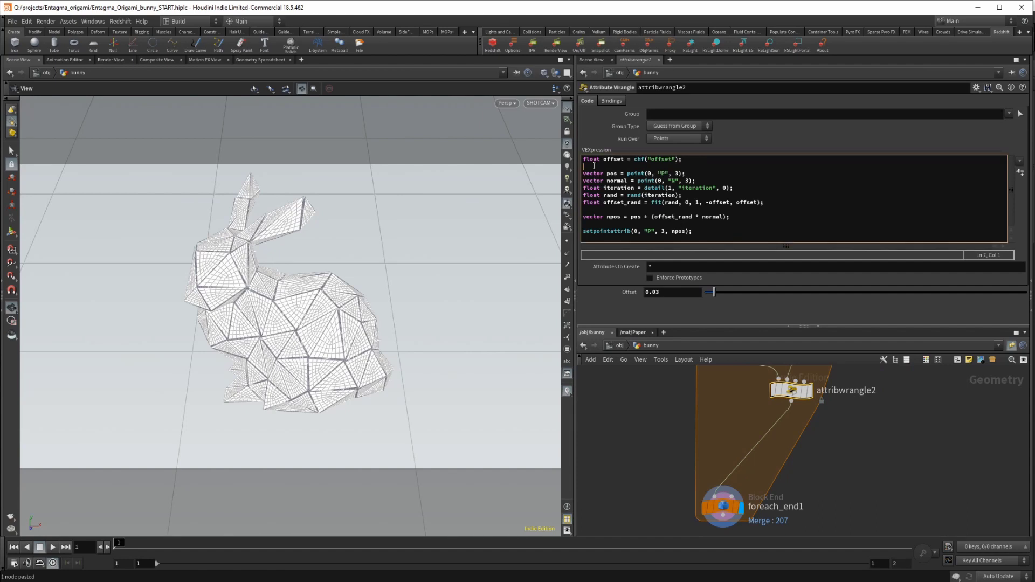
{"action": "key", "text": "Return"}
{"action": "type", "text": "for"}
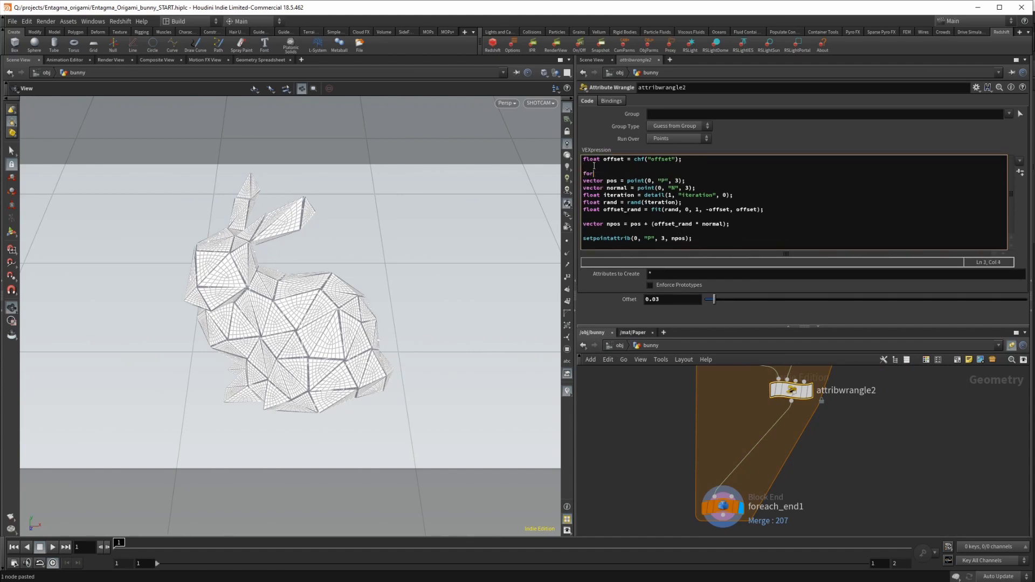
{"action": "type", "text": "(int i"}
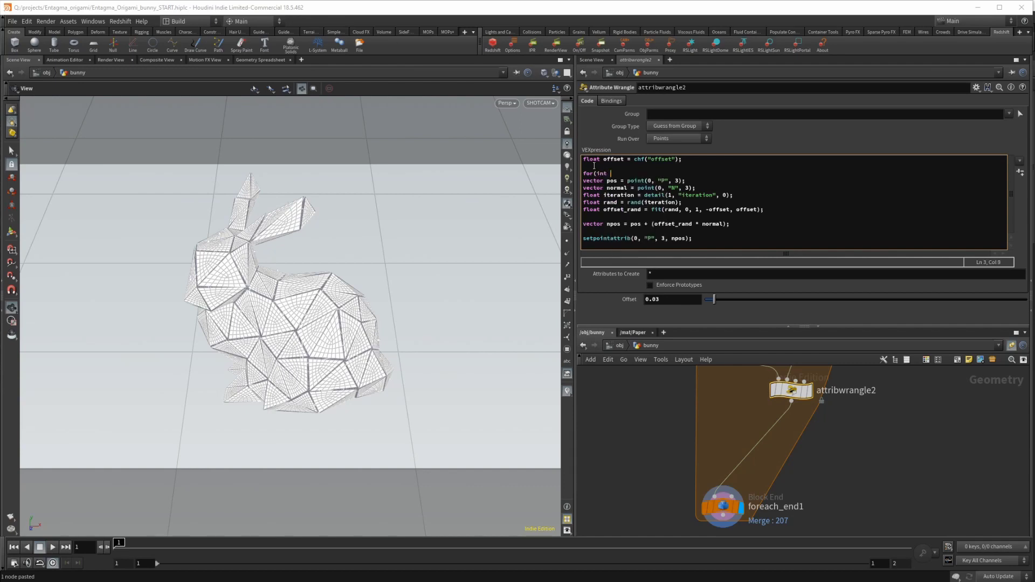
{"action": "type", "text": "; i<3; i++){"}
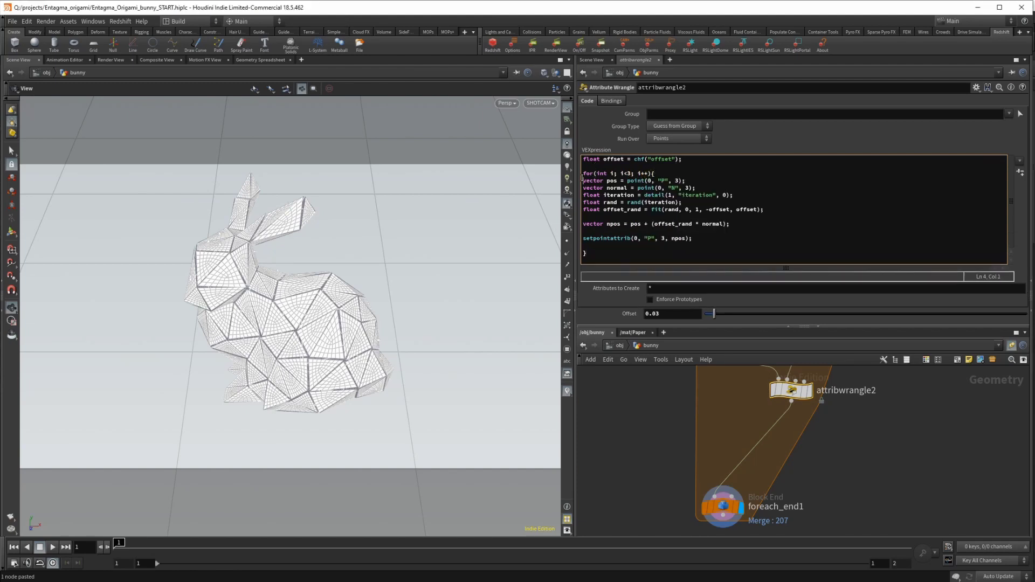
- Indent all code lines inside the loop in attribwrangle2, from the pos declaration to the setpointattrib call
{"action": "key", "text": "Tab"}
{"action": "key", "text": "Down"}
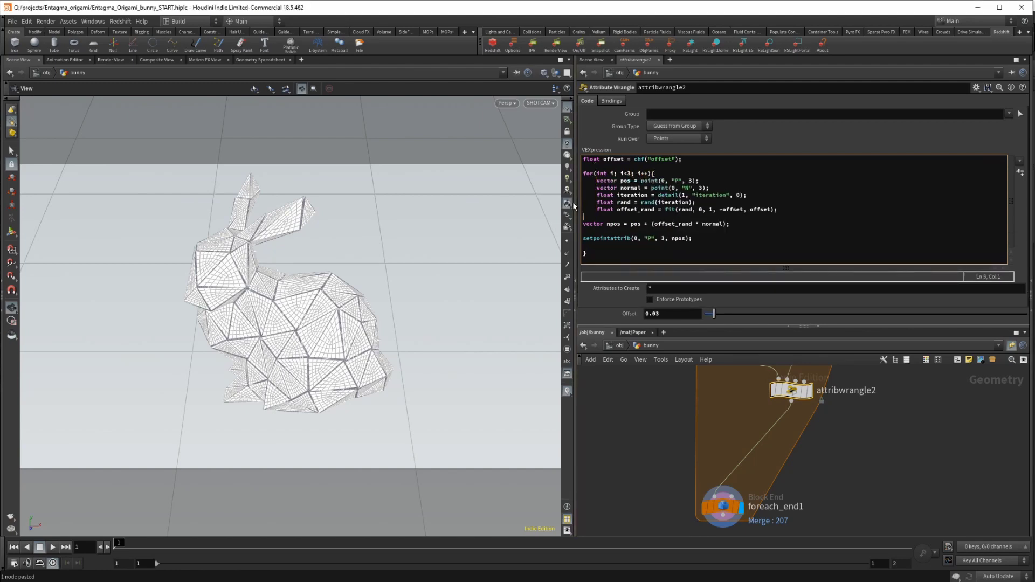
{"action": "key", "text": "Down"}
{"action": "key", "text": "Down"}
{"action": "key", "text": "Tab"}
{"action": "key", "text": "Down"}
{"action": "key", "text": "Tab"}
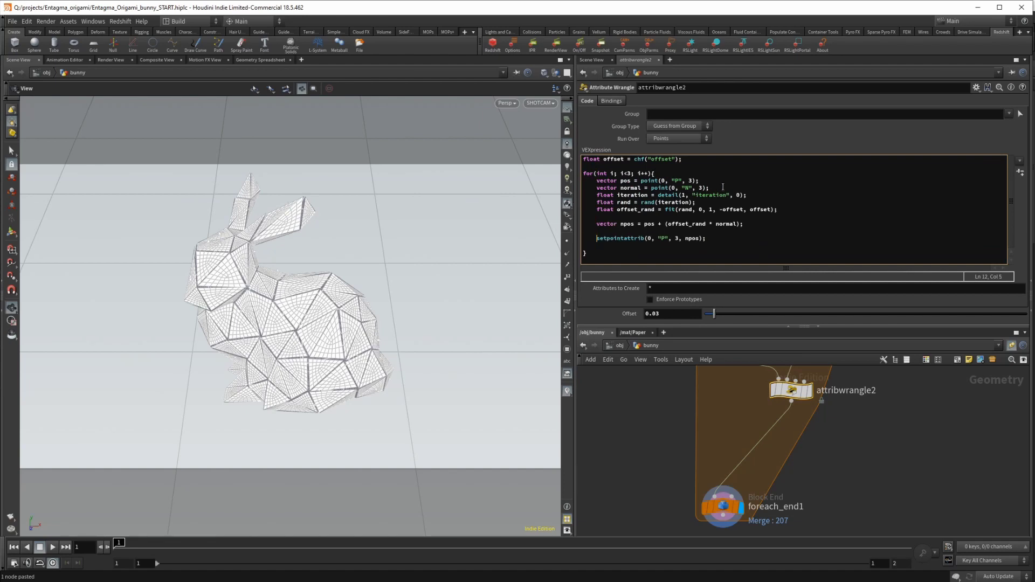
- Use i as the point number in the pos, normal and setpointattrib lines and as the detail call's last argument, and set Offset to 0.05
{"action": "left_click", "coordinate": [688, 180]}
{"action": "key", "text": "Delete"}
{"action": "type", "text": "i"}
{"action": "key", "text": "Up"}
{"action": "left_click", "coordinate": [700, 187]}
{"action": "key", "text": "Delete"}
{"action": "type", "text": "i"}
{"action": "key", "text": "Down"}
{"action": "left_click", "coordinate": [674, 240]}
{"action": "key", "text": "Delete"}
{"action": "type", "text": "i"}
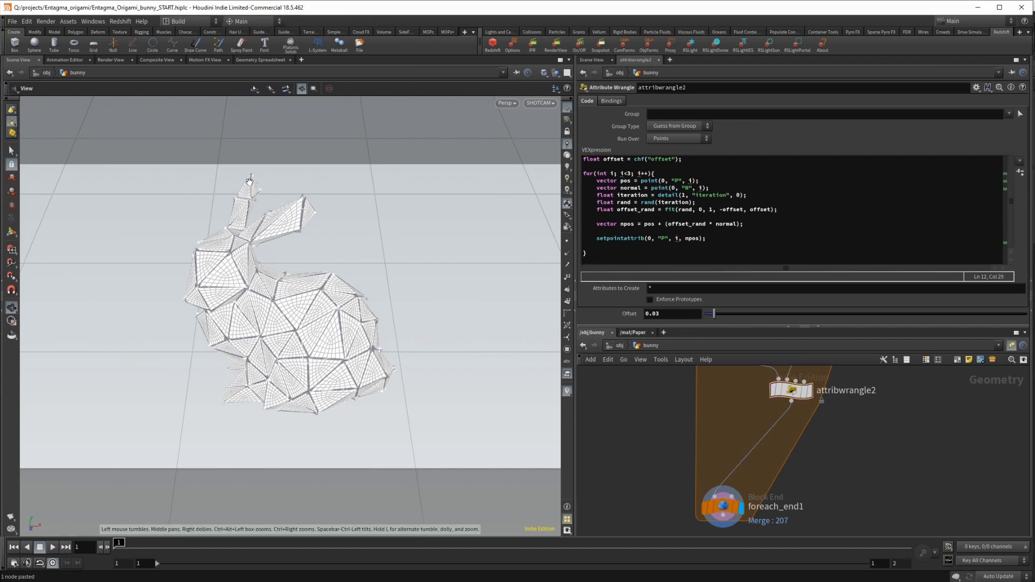
{"action": "left_click_drag", "start_coordinate": [714, 313], "coordinate": [746, 316]}
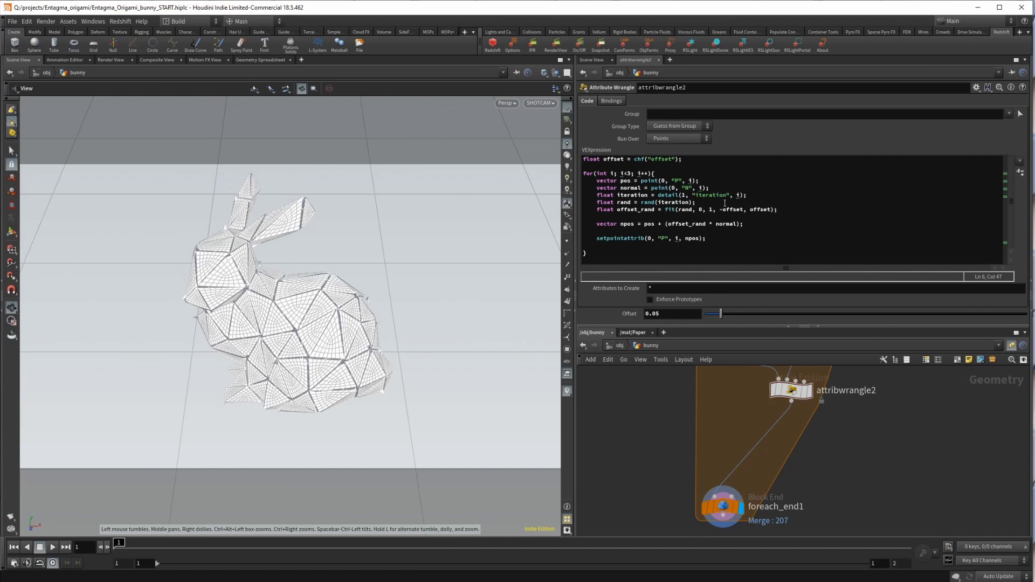
- Insert a Subdivide node between attribwrangle2 and foreach_end1, and move foreach_end1 farther down in the network
{"action": "middle_click_drag", "start_coordinate": [728, 462], "coordinate": [727, 441]}
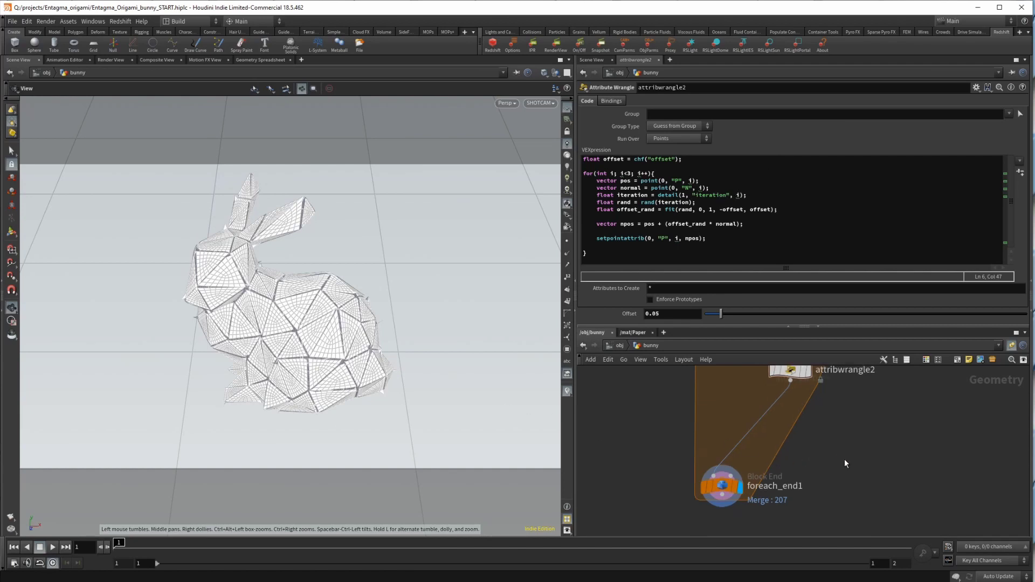
{"action": "key", "text": "Tab"}
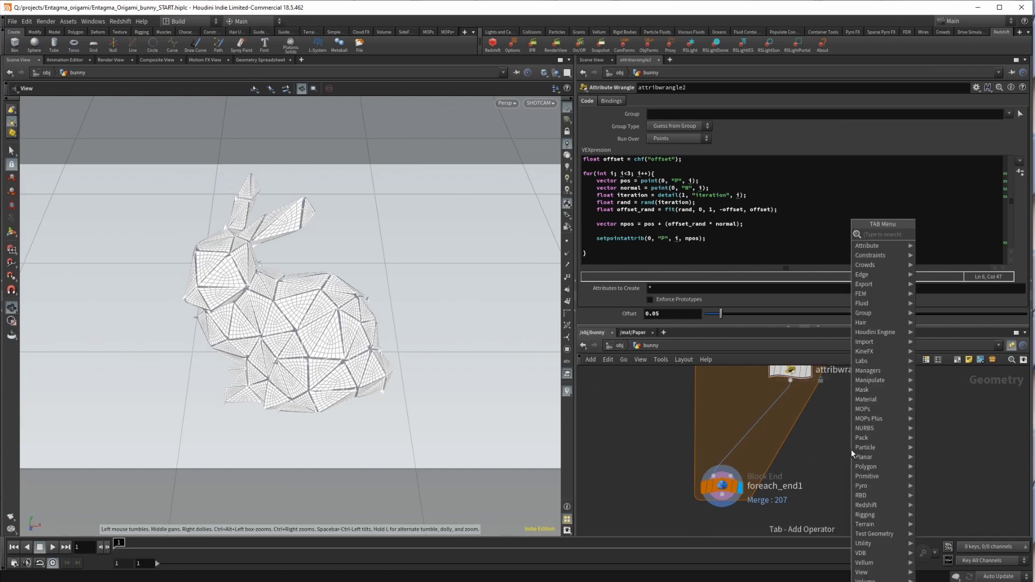
{"action": "type", "text": "sub"}
{"action": "key", "text": "Return"}
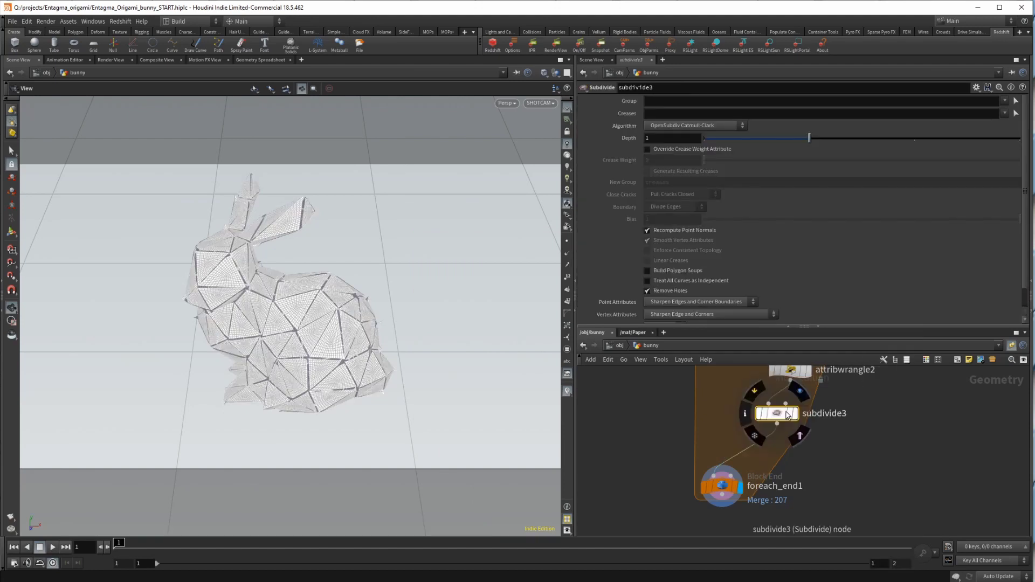
{"action": "middle_click_drag", "start_coordinate": [817, 491], "coordinate": [833, 418]}
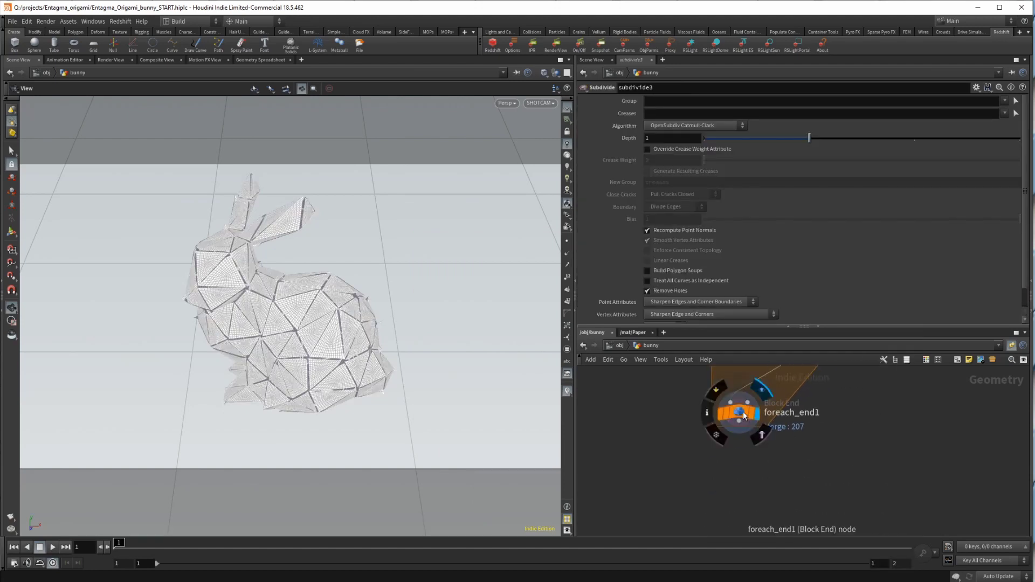
{"action": "left_click_drag", "start_coordinate": [742, 412], "coordinate": [749, 506]}
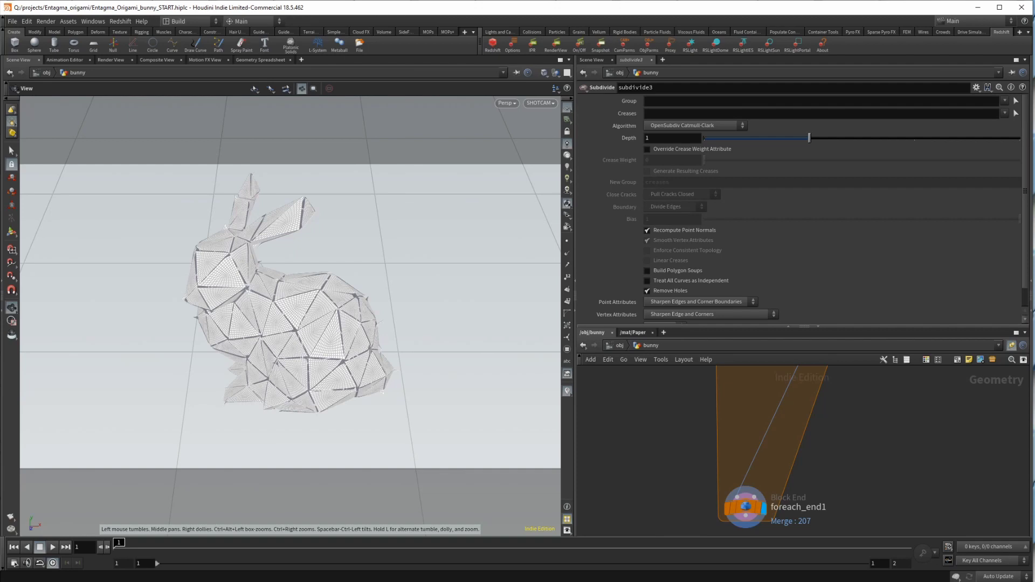
- Insert a PolyExtrude node after subdivide3 and revert its parameters to factory defaults
{"action": "key", "text": "Tab"}
{"action": "type", "text": "polyex"}
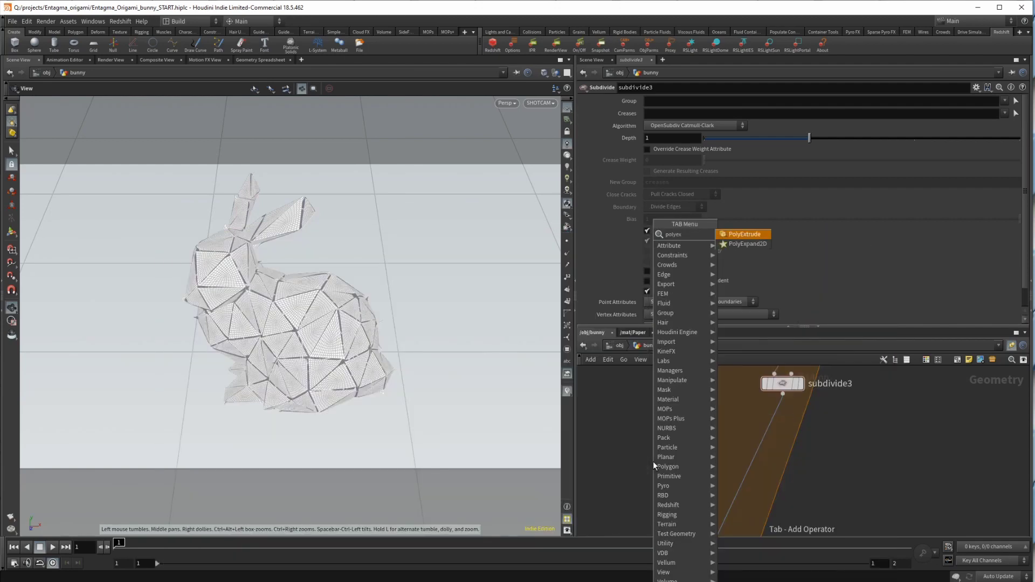
{"action": "key", "text": "Return"}
{"action": "left_click", "coordinate": [976, 87]}
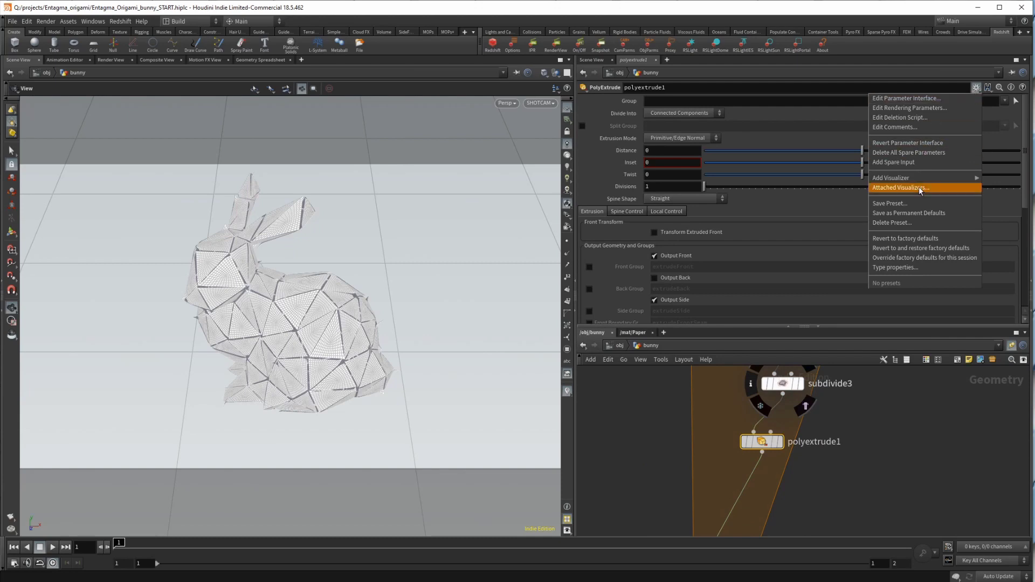
{"action": "left_click", "coordinate": [920, 238]}
{"action": "scroll", "coordinate": [808, 486], "scroll_direction": "down", "scroll_amount": 3}
{"action": "scroll", "coordinate": [750, 473], "scroll_direction": "up", "scroll_amount": 3}
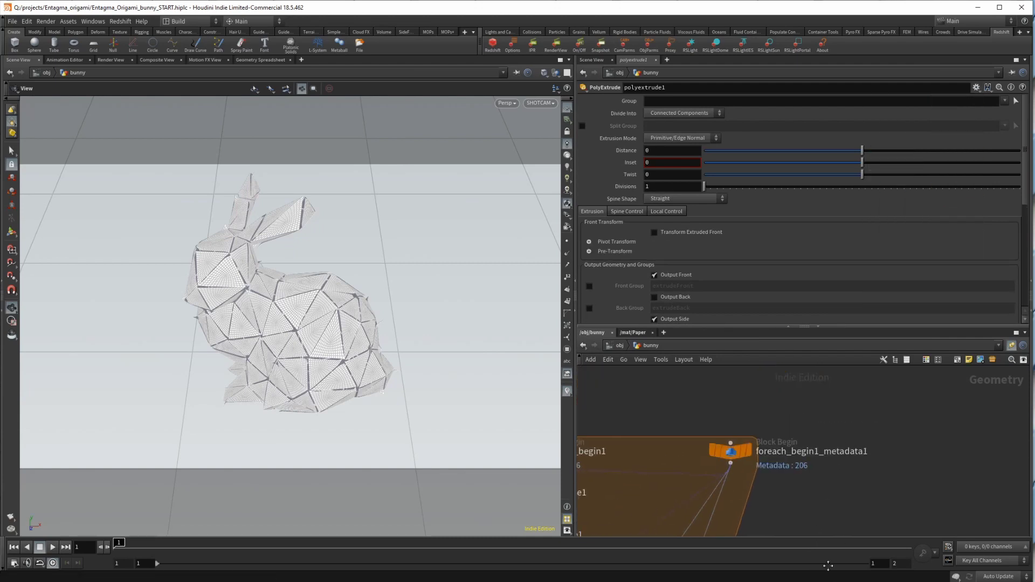
{"action": "scroll", "coordinate": [726, 293], "scroll_direction": "down", "scroll_amount": 5}
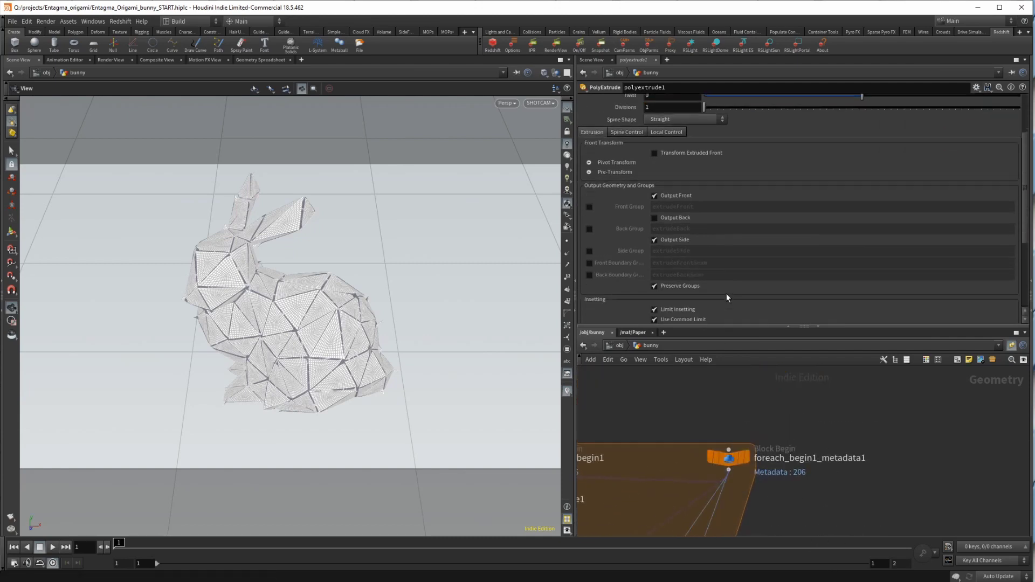
{"action": "scroll", "coordinate": [728, 307], "scroll_direction": "down", "scroll_amount": 2}
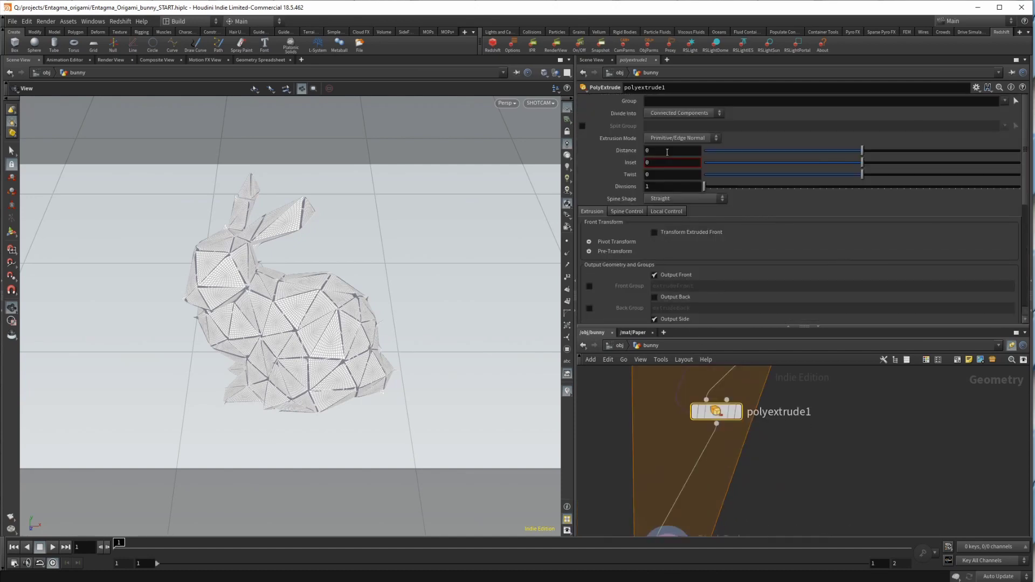
- Set polyextrude1's Distance to the expression fit(rand(detail(-1, "iteration", 0)), 0, 1, 0.002, 0.0075)
{"action": "key", "text": "Return"}
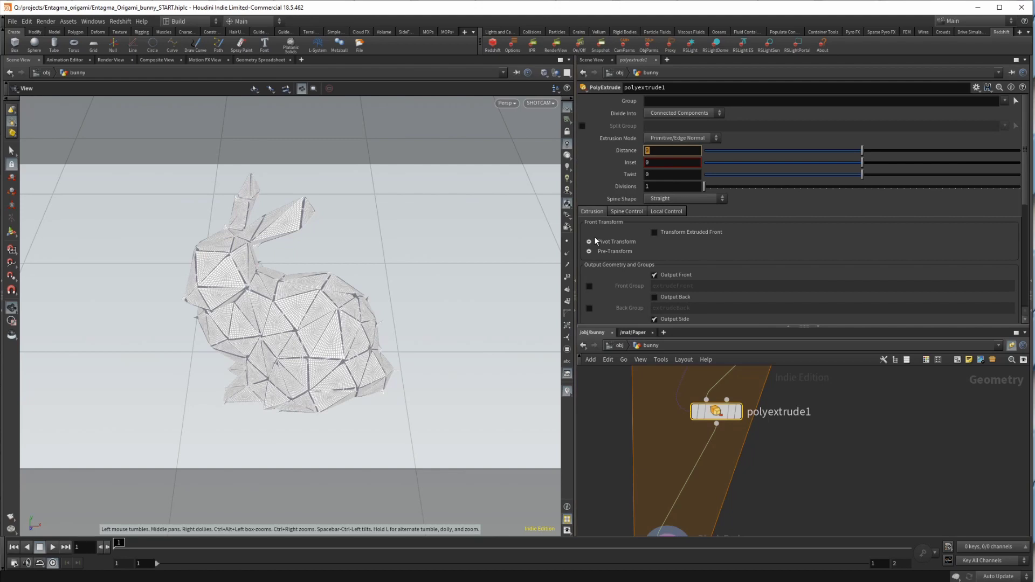
{"action": "type", "text": "fit("}
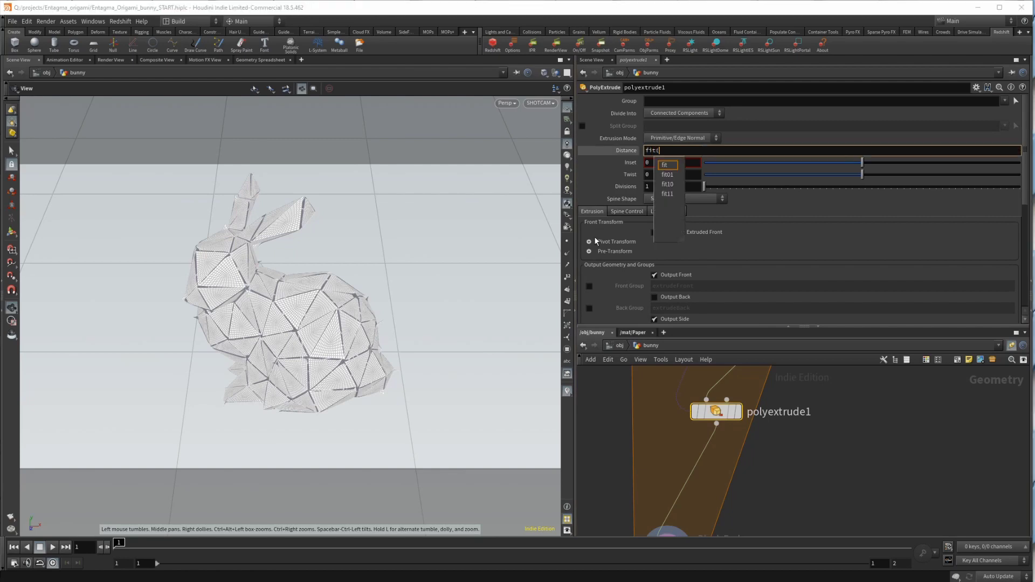
{"action": "type", "text": ")rand()"}
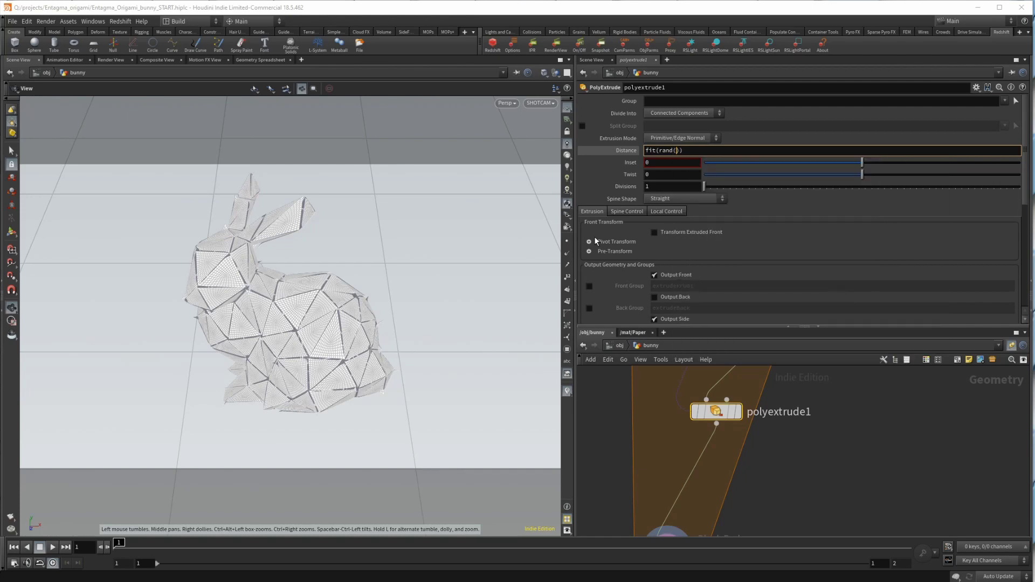
{"action": "type", "text": "detail"}
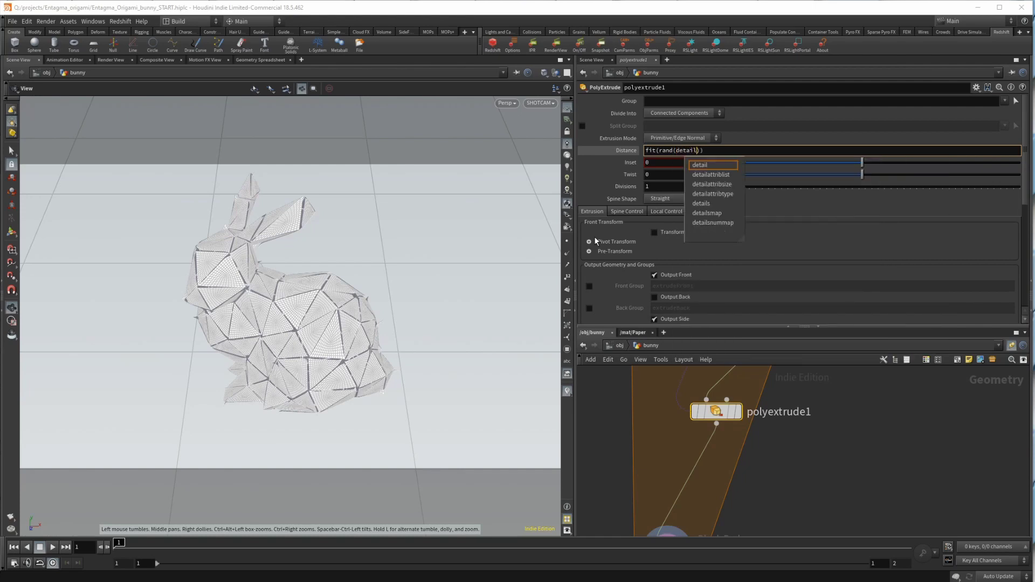
{"action": "type", "text": "("}
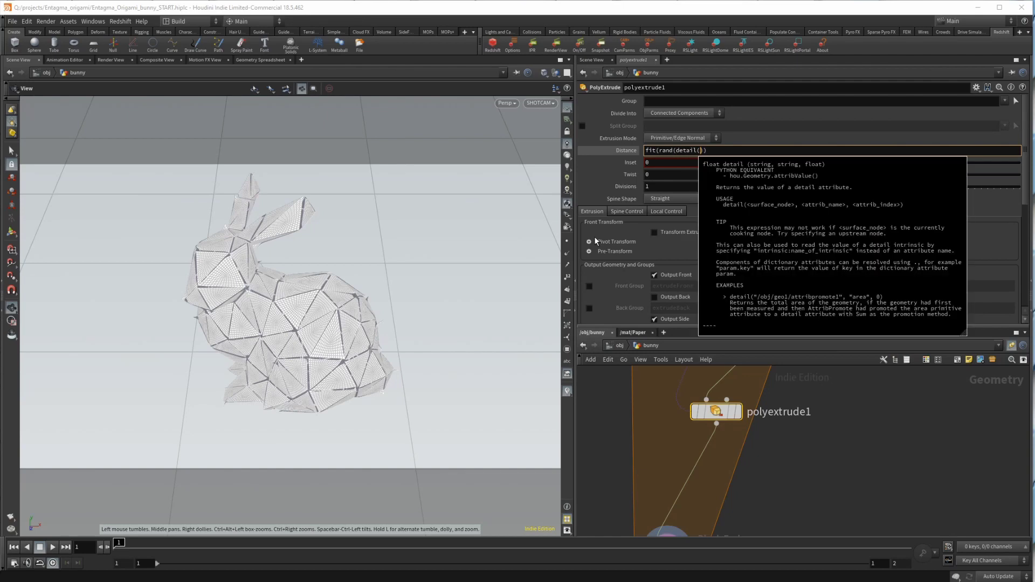
{"action": "type", "text": "-1, "}
{"action": "type", "text": "\"iteration\""}
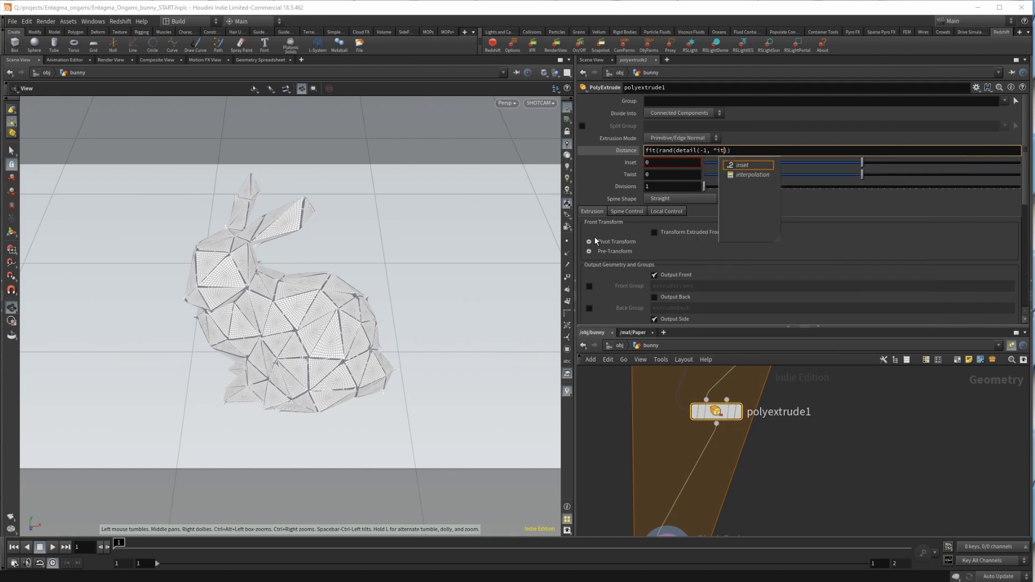
{"action": "type", "text": ", 0"}
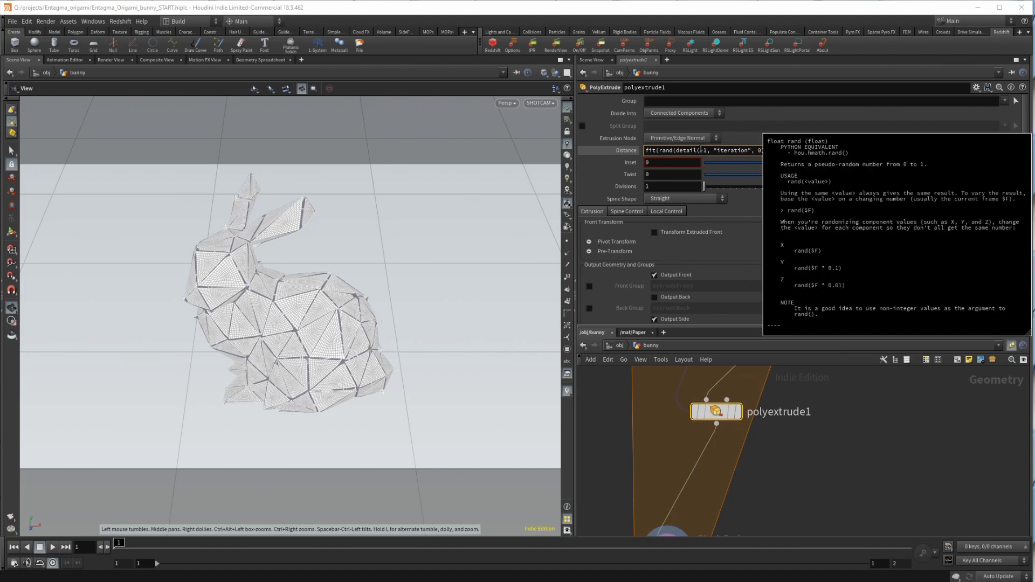
{"action": "type", "text": "))"}
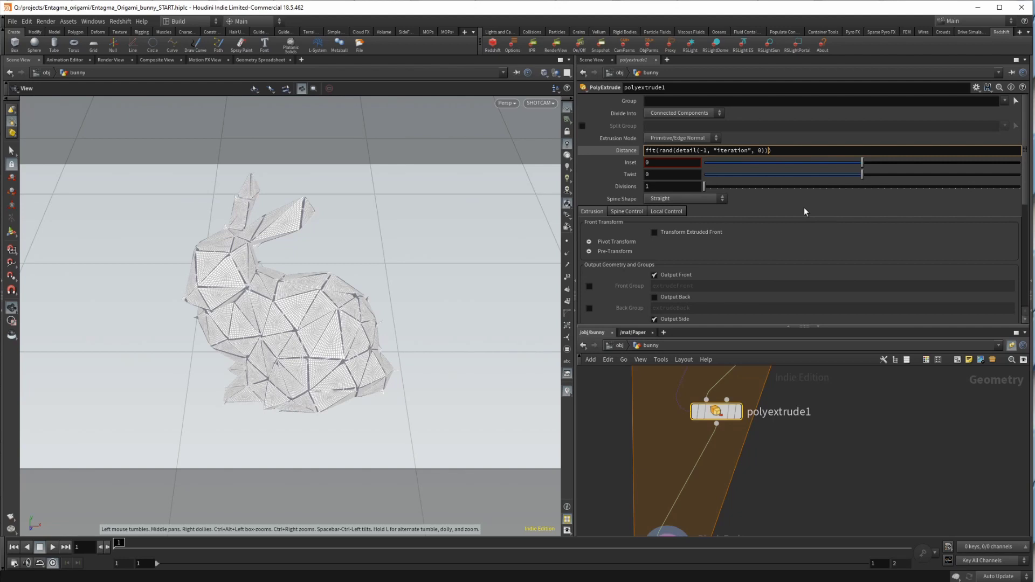
{"action": "type", "text": ", 0"}
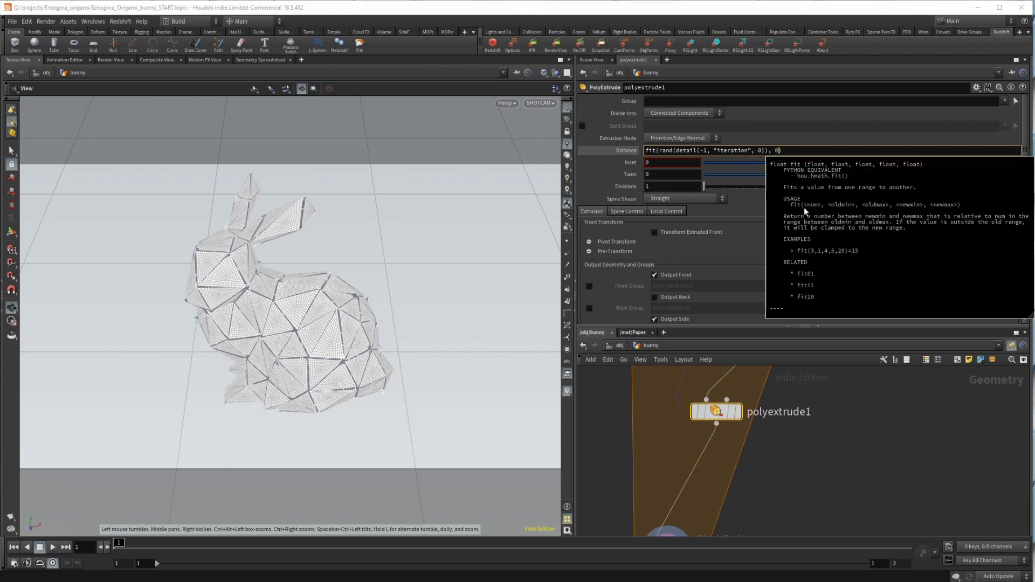
{"action": "type", "text": ", 1, 0.002, 0.0075"}
{"action": "key", "text": "Return"}
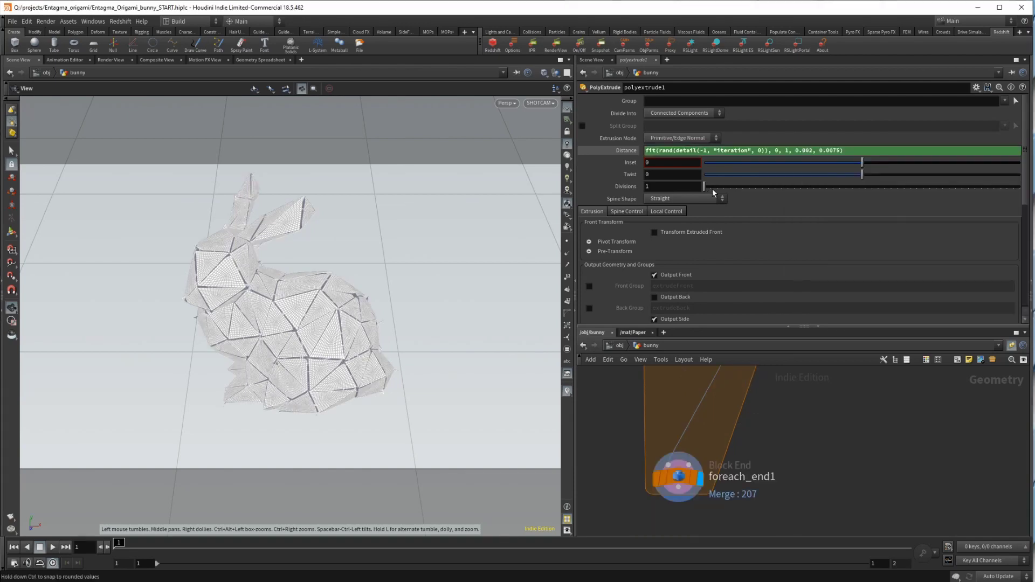
- Set polyextrude1's Extrusion Mode to Point Normal and enable Output Back
{"action": "left_click", "coordinate": [692, 138]}
{"action": "left_click", "coordinate": [694, 150]}
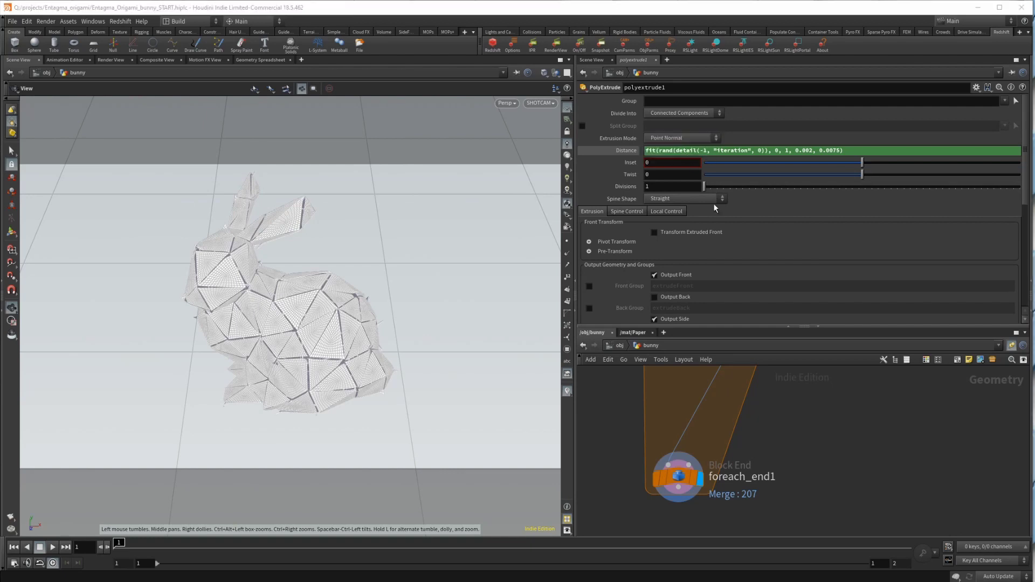
{"action": "scroll", "coordinate": [754, 257], "scroll_direction": "down", "scroll_amount": 1}
{"action": "left_click", "coordinate": [672, 271]}
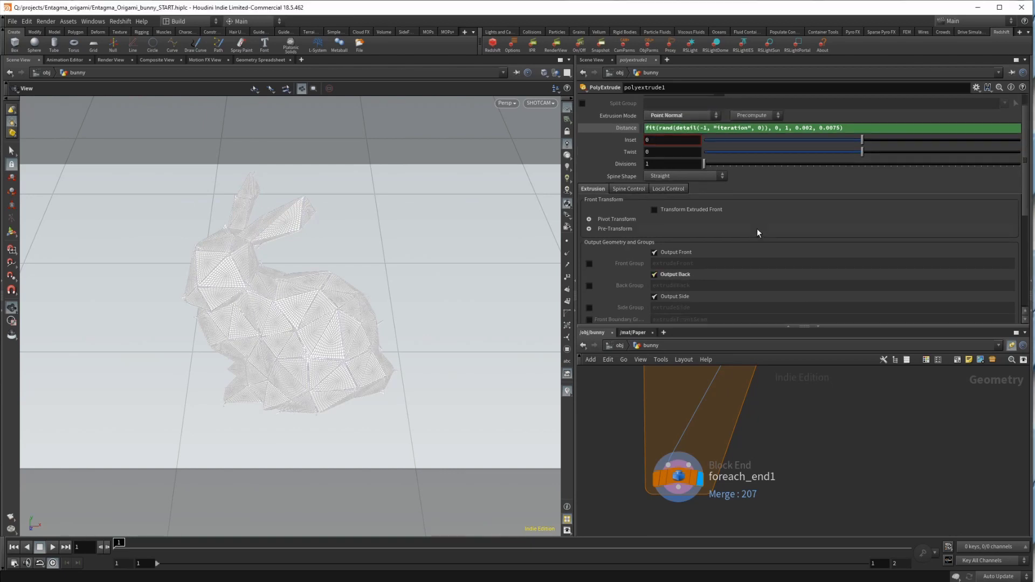
- Insert a Mountain node inside the loop between polyextrude1 and foreach_end1
{"action": "scroll", "coordinate": [757, 228], "scroll_direction": "down", "scroll_amount": 1}
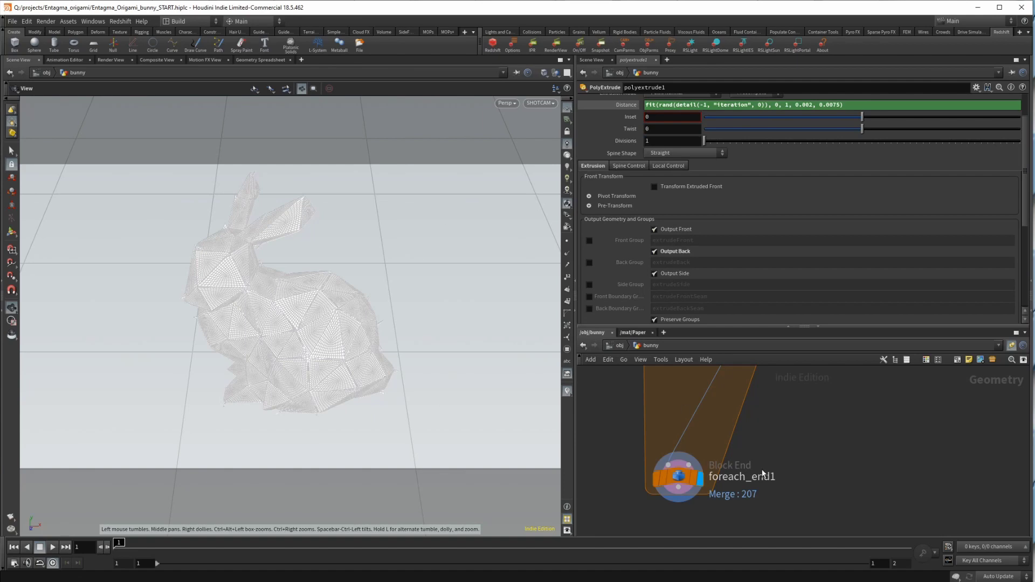
{"action": "middle_click_drag", "start_coordinate": [852, 504], "coordinate": [861, 451]}
{"action": "key", "text": "Tab"}
{"action": "type", "text": "mountain"}
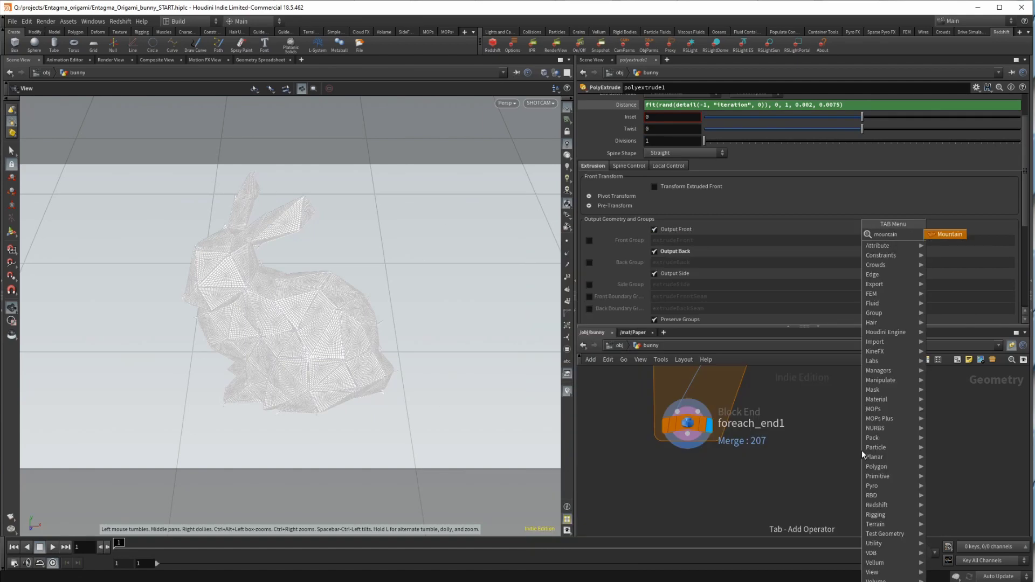
{"action": "key", "text": "Return"}
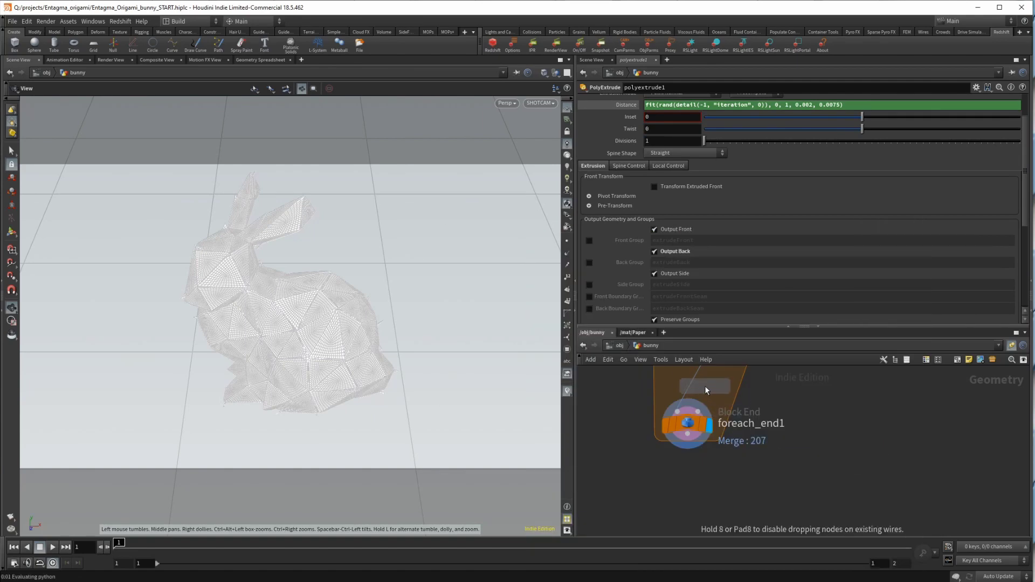
{"action": "left_click", "coordinate": [696, 380]}
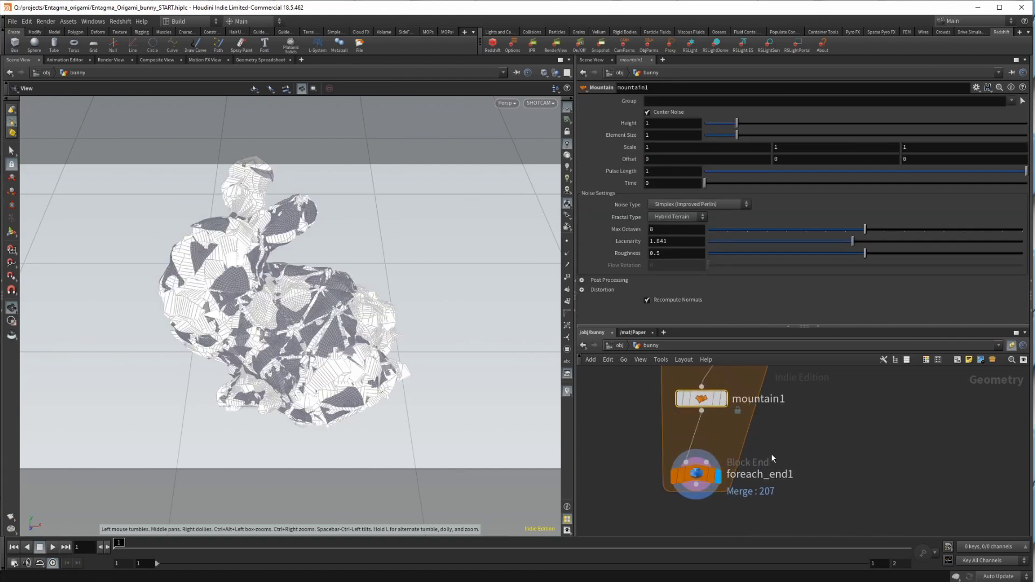
- Set mountain1's Height to .003 and its Element Size to .1
{"action": "left_click", "coordinate": [660, 123]}
{"action": "key", "text": "BackSpace"}
{"action": "type", "text": ".0015"}
{"action": "key", "text": "Tab"}
{"action": "type", "text": ".1"}
{"action": "double_click", "coordinate": [679, 123]}
{"action": "type", "text": ".003"}
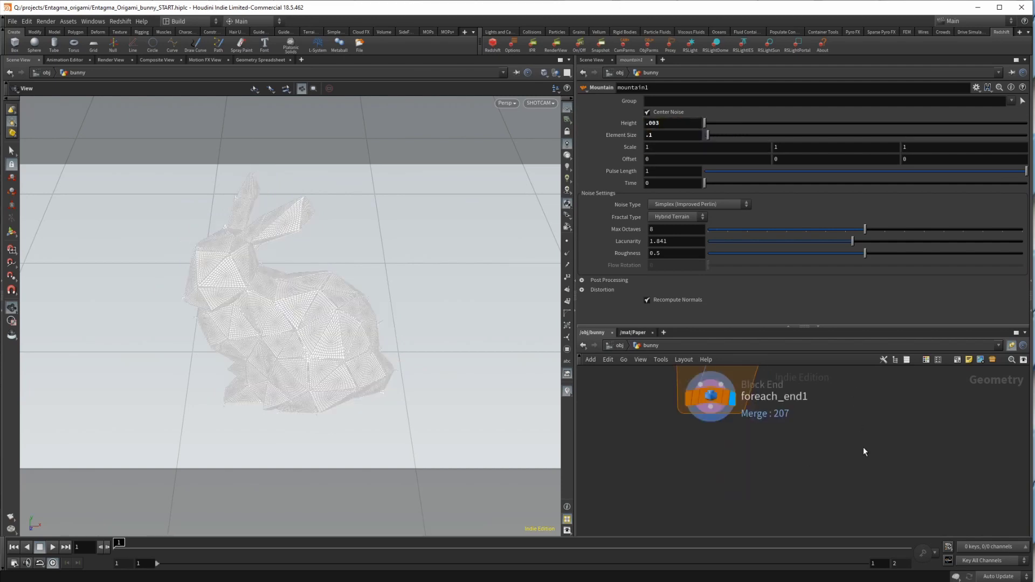
- Add a Material node after foreach_end1, assign it the /mat/Paper material and display it
{"action": "mouse_move", "coordinate": [782, 492]}
{"action": "middle_mouse_down"}
{"action": "mouse_move", "coordinate": [780, 448]}
{"action": "mouse_move", "coordinate": [783, 483]}
{"action": "middle_mouse_up"}
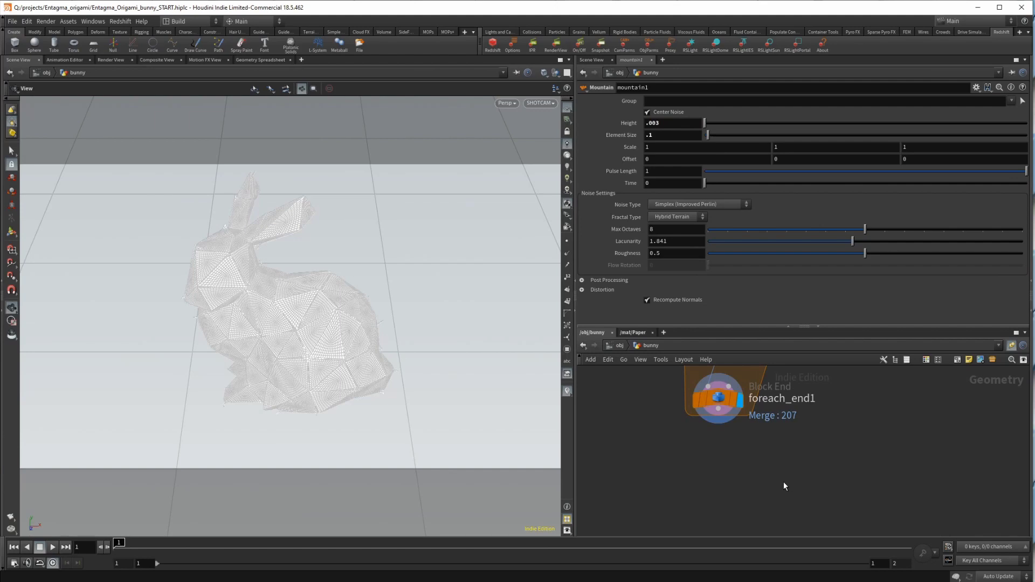
{"action": "key", "text": "Tab"}
{"action": "type", "text": "material"}
{"action": "key", "text": "Return"}
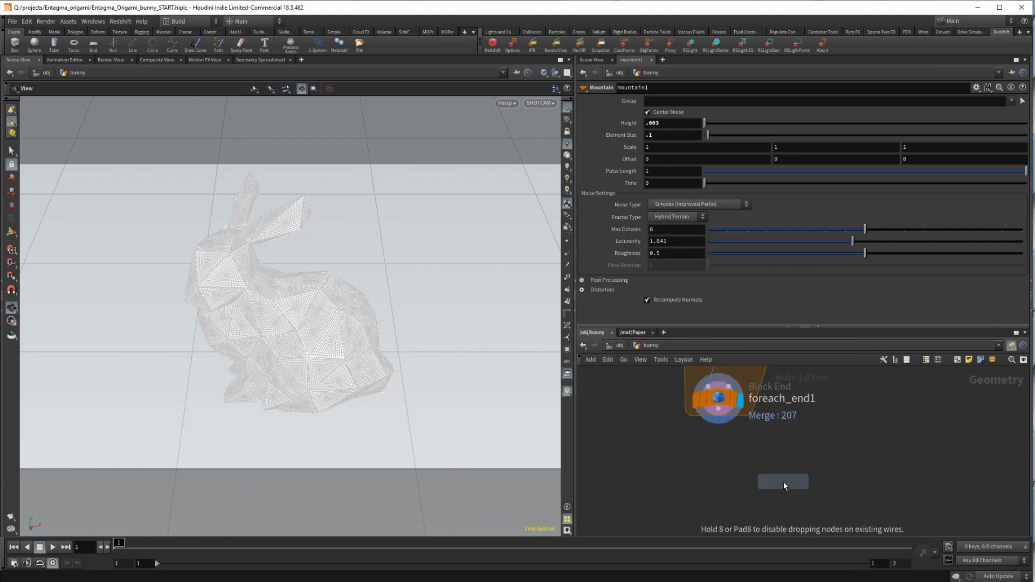
{"action": "left_click", "coordinate": [718, 469]}
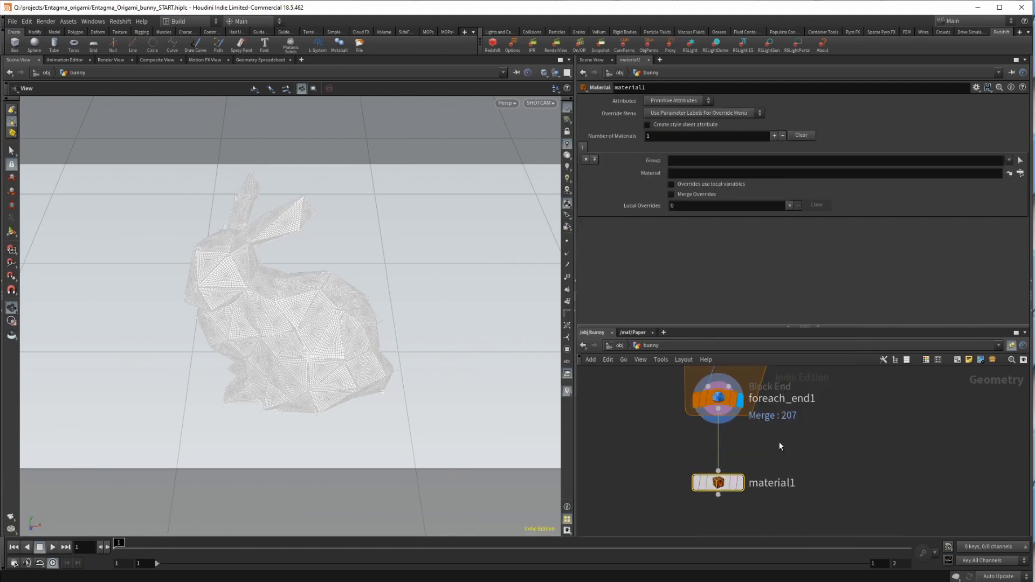
{"action": "left_click", "coordinate": [1021, 173]}
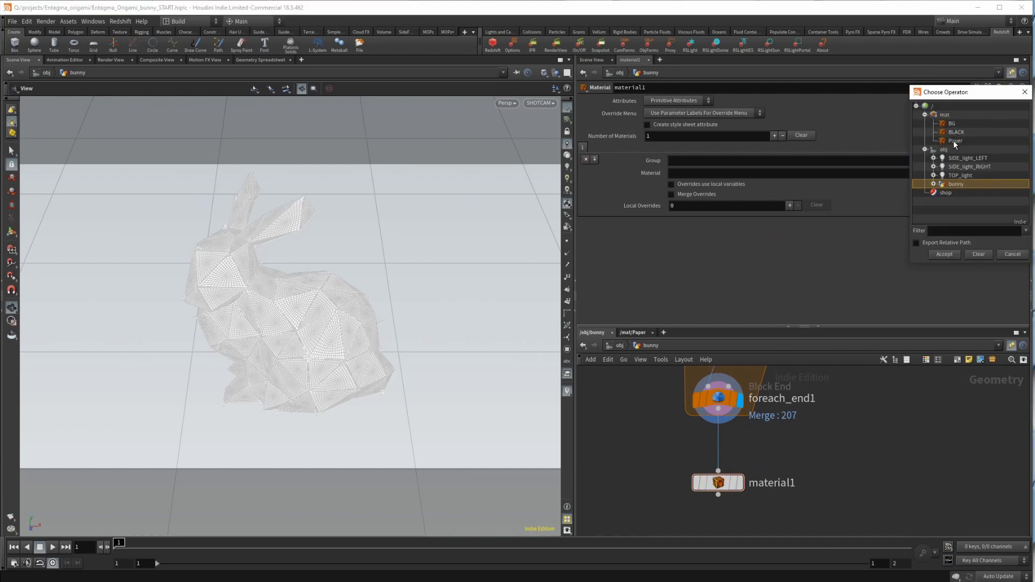
{"action": "double_click", "coordinate": [954, 140]}
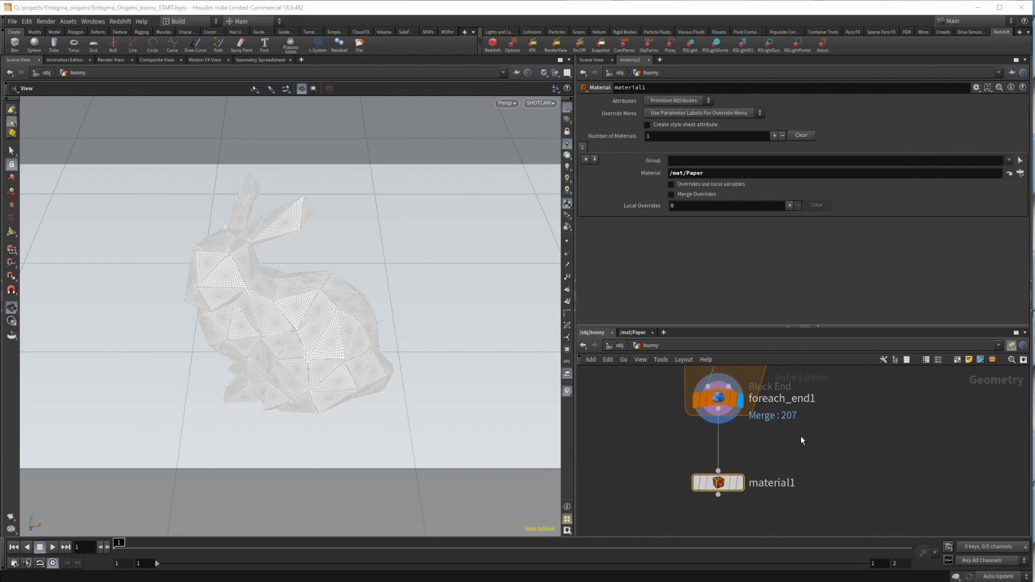
{"action": "left_click", "coordinate": [740, 482]}
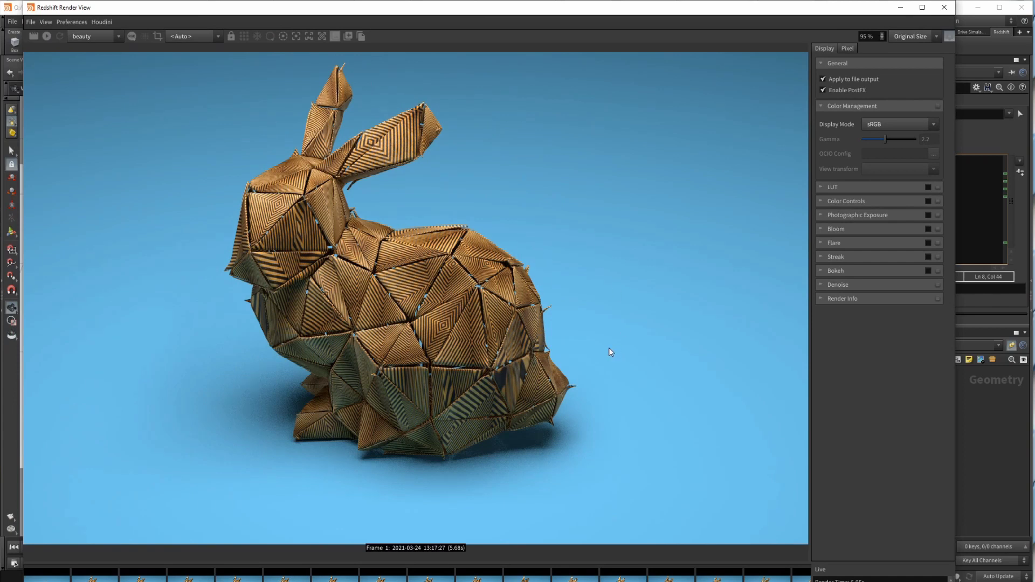
- Minimize the Redshift render view and set attribwrangle2's Offset to 0.01 to tame the protruding spikes
{"action": "left_click", "coordinate": [900, 7]}
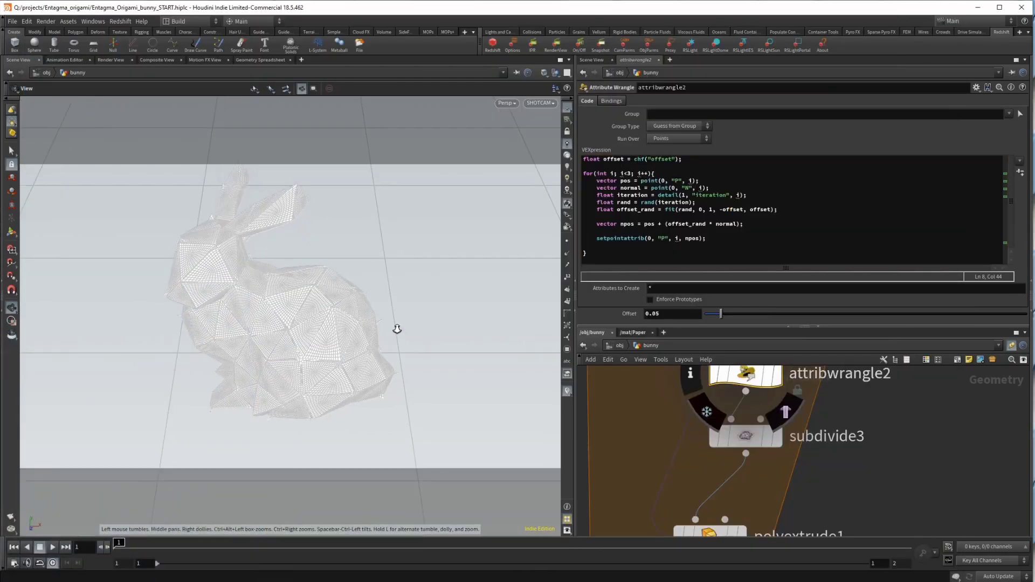
{"action": "scroll", "coordinate": [396, 328], "scroll_direction": "up", "scroll_amount": 10}
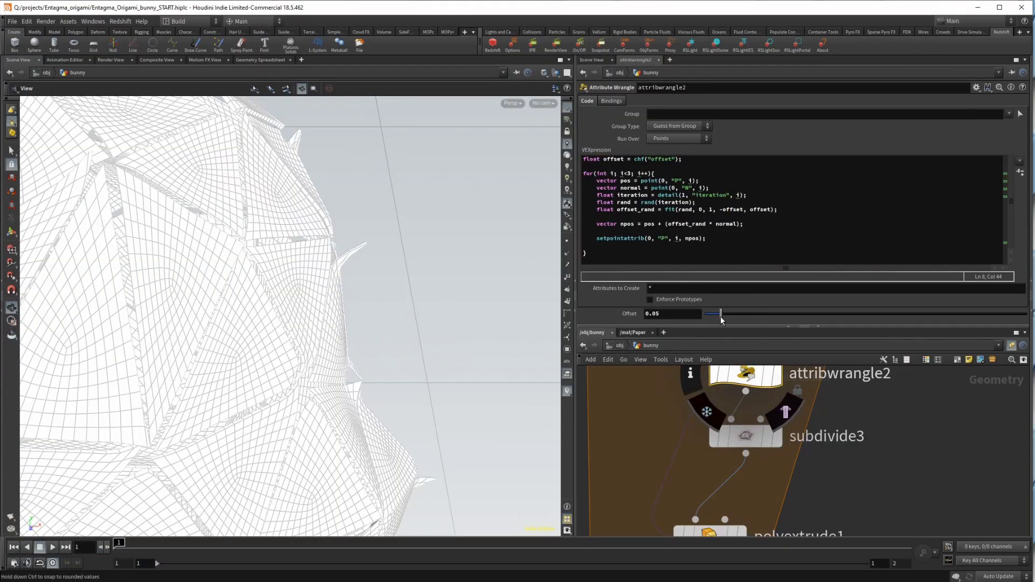
{"action": "left_click_drag", "start_coordinate": [720, 316], "coordinate": [717, 315]}
{"action": "key", "text": "BackSpace"}
{"action": "key", "text": "BackSpace"}
{"action": "type", "text": "1"}
{"action": "key", "text": "Return"}
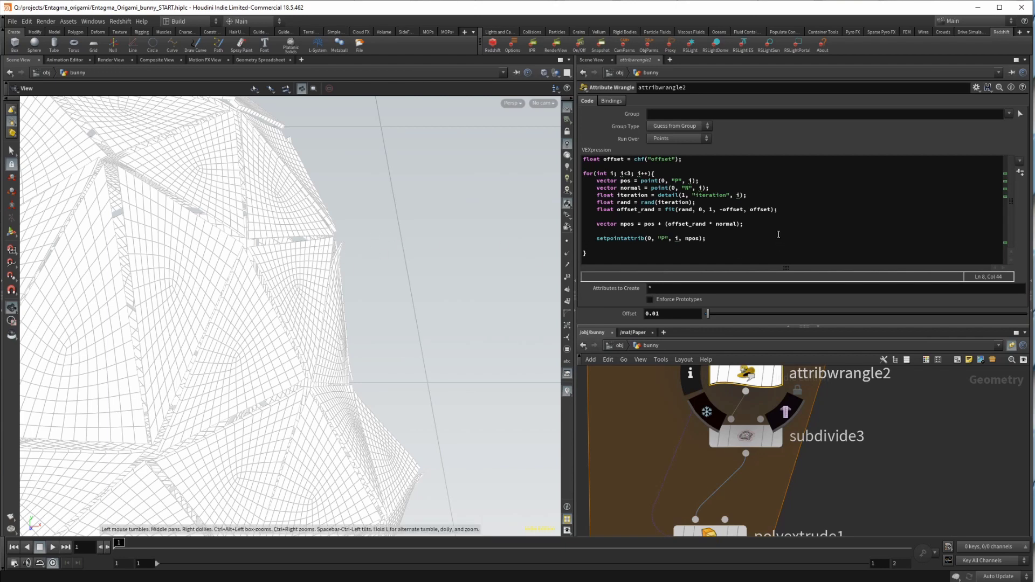
- Try 0 and -offset as the lower output limit of the offset_rand fit call in attribwrangle2
{"action": "left_click_drag", "start_coordinate": [720, 209], "coordinate": [745, 210]}
{"action": "type", "text": "0"}
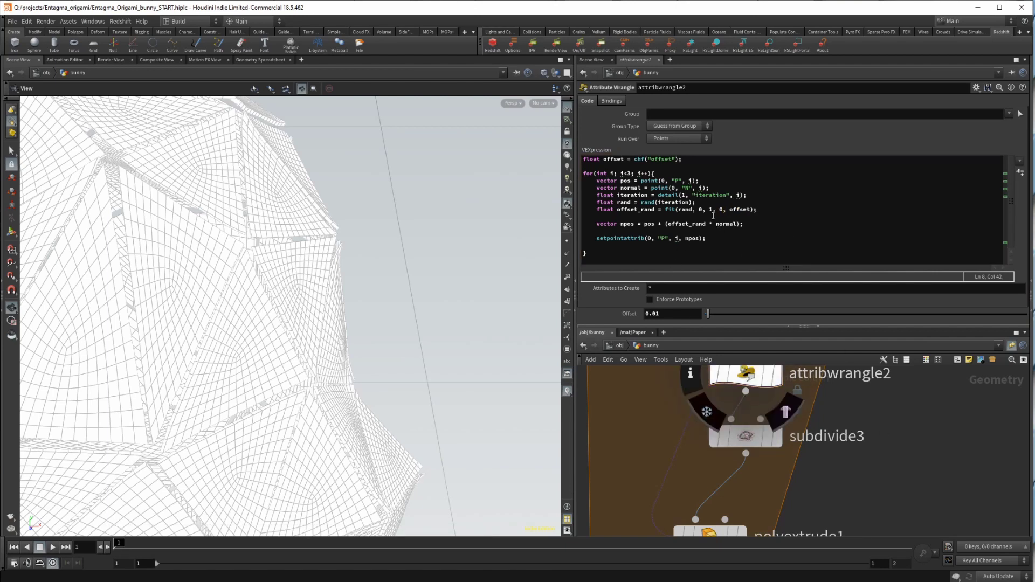
{"action": "left_click", "coordinate": [720, 209]}
{"action": "type", "text": "-offset"}
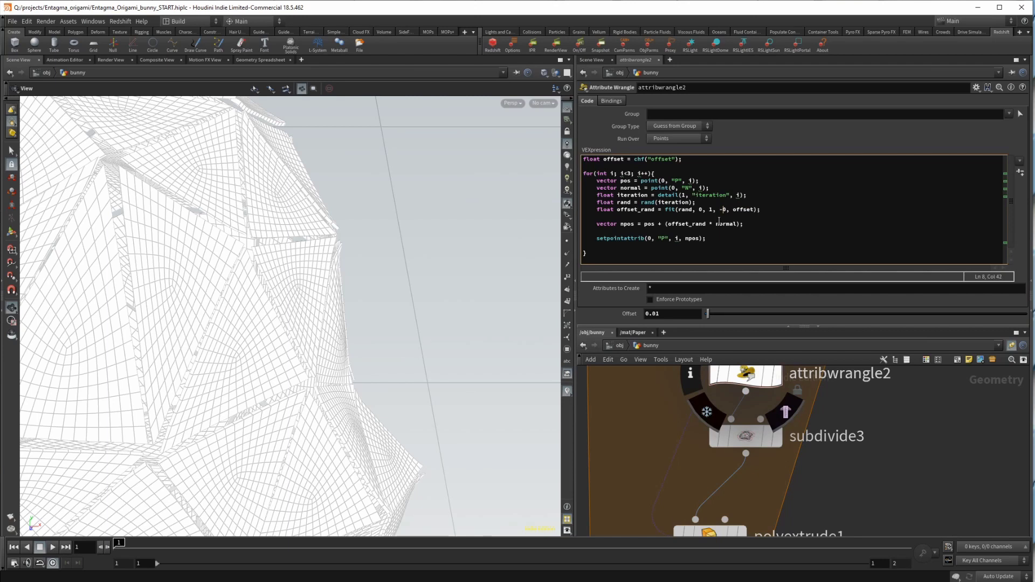
{"action": "type", "text": ","}
{"action": "key", "text": "Delete"}
{"action": "key", "text": "Delete"}
{"action": "key", "text": "Delete"}
{"action": "key", "text": "Delete"}
{"action": "key", "text": "Delete"}
{"action": "key", "text": "Delete"}
{"action": "key", "text": "Delete"}
{"action": "key", "text": "Delete"}
{"action": "key", "text": "Delete"}
{"action": "key", "text": "alt+Tab"}
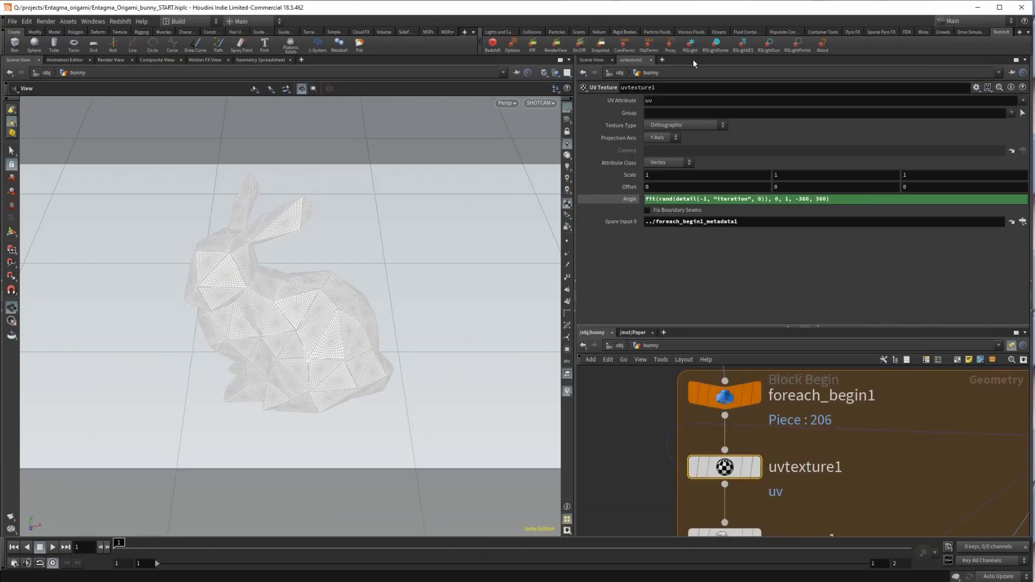
- Set uvtexture1's Texture Type to Face
{"action": "left_click", "coordinate": [700, 125]}
{"action": "left_click", "coordinate": [696, 172]}
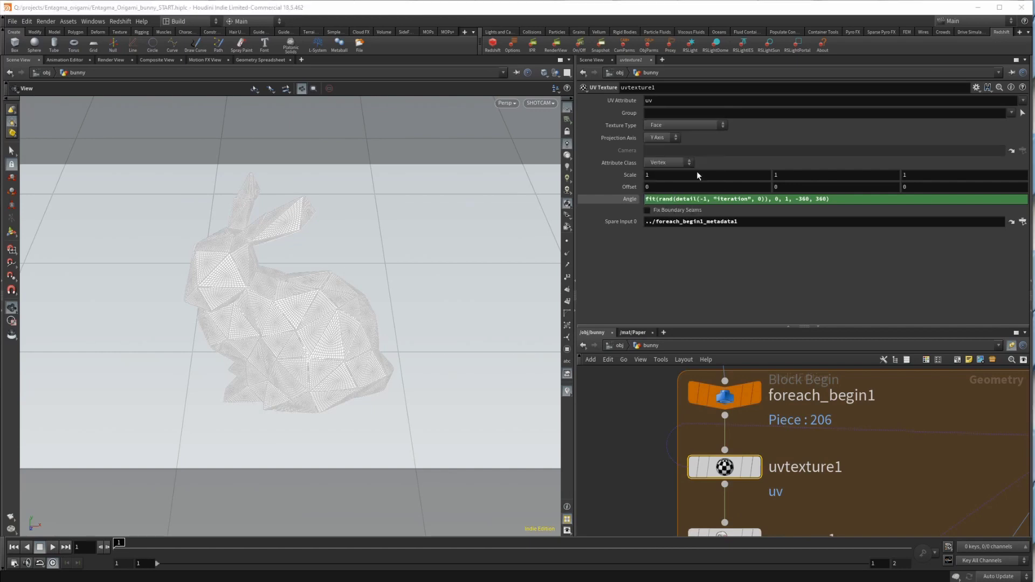
{"action": "scroll", "coordinate": [790, 481], "scroll_direction": "down", "scroll_amount": 2}
{"action": "middle_click_drag", "start_coordinate": [790, 481], "coordinate": [803, 302]}
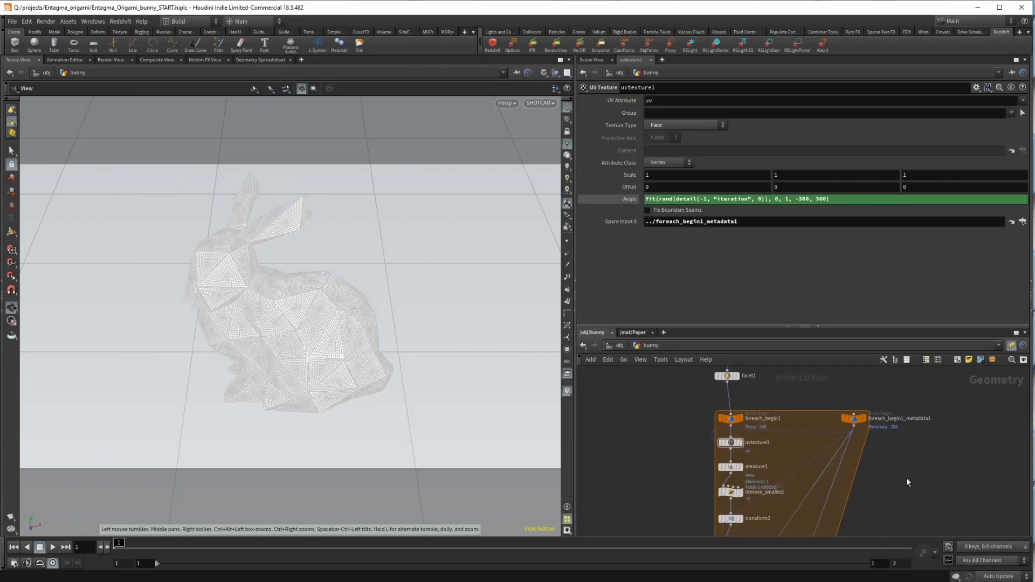
- Insert a Peak node between polyreduce1 and facet1 and set its Distance to 0.015
{"action": "scroll", "coordinate": [907, 477], "scroll_direction": "up", "scroll_amount": 5}
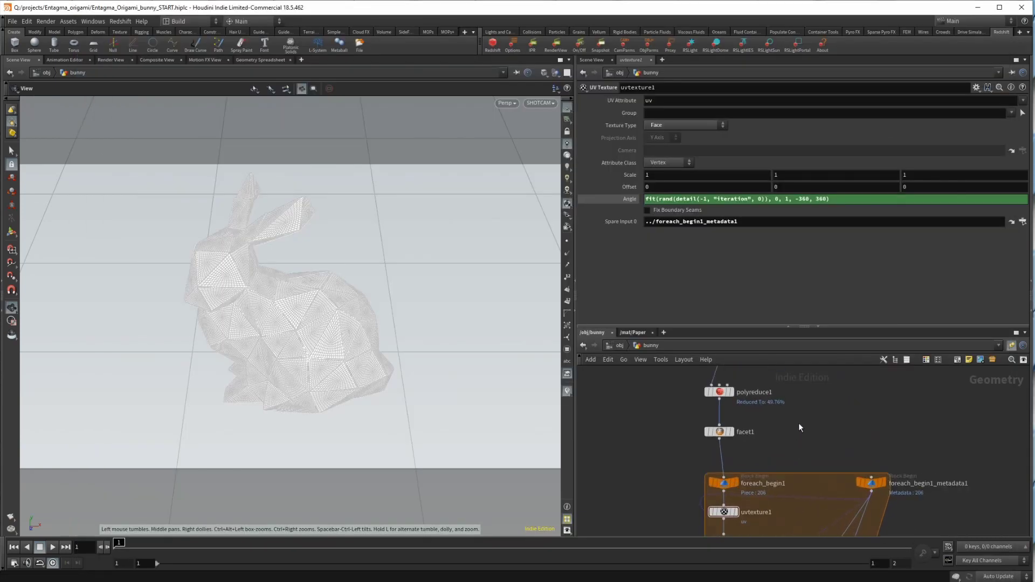
{"action": "scroll", "coordinate": [830, 453], "scroll_direction": "up", "scroll_amount": 2}
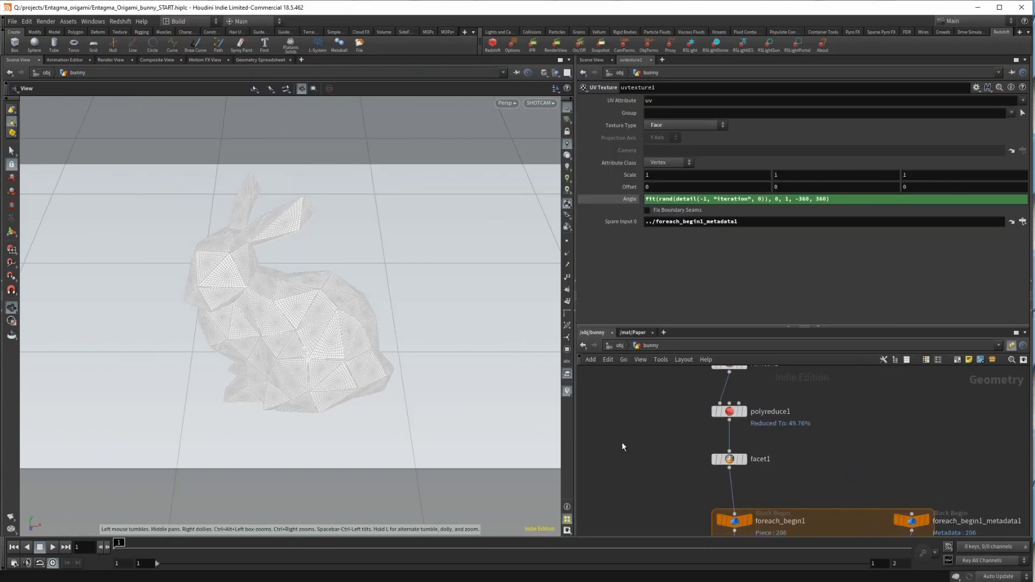
{"action": "key", "text": "Tab"}
{"action": "type", "text": "null"}
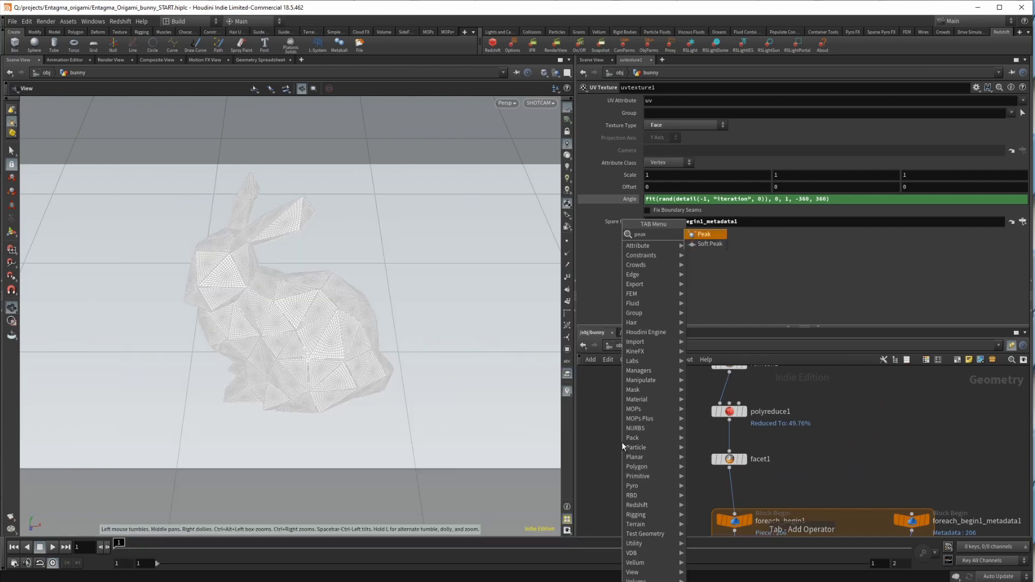
{"action": "key", "text": "Return"}
{"action": "left_click", "coordinate": [622, 442]}
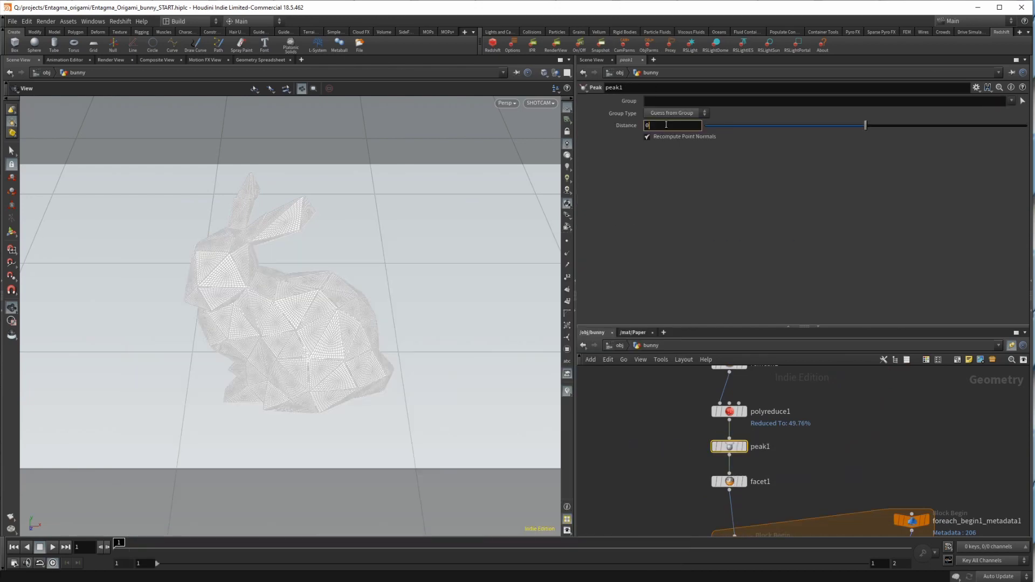
{"action": "type", "text": ".015"}
{"action": "key", "text": "Return"}
- Duplicate peak1 as a separate branch from polyreduce1, set the copy's Distance to -0.015 and move it away from the main chain
{"action": "key", "text": "ctrl+c"}
{"action": "key", "text": "ctrl+v"}
{"action": "left_click", "coordinate": [631, 449]}
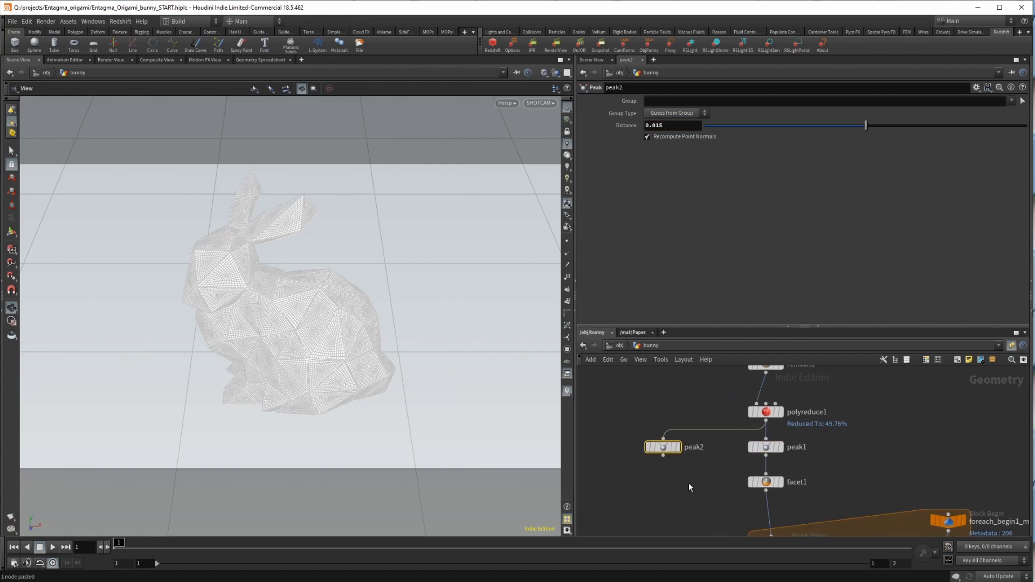
{"action": "left_click_drag", "start_coordinate": [662, 455], "coordinate": [654, 456]}
{"action": "left_click", "coordinate": [645, 126]}
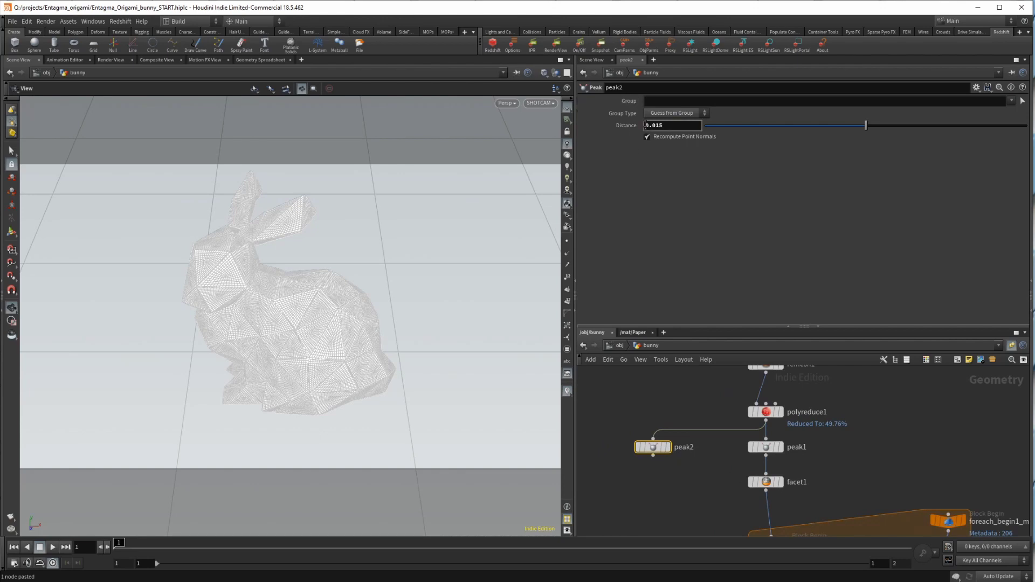
{"action": "type", "text": "-"}
{"action": "key", "text": "Return"}
{"action": "scroll", "coordinate": [755, 418], "scroll_direction": "up", "scroll_amount": 2}
{"action": "left_click_drag", "start_coordinate": [756, 413], "coordinate": [684, 413]}
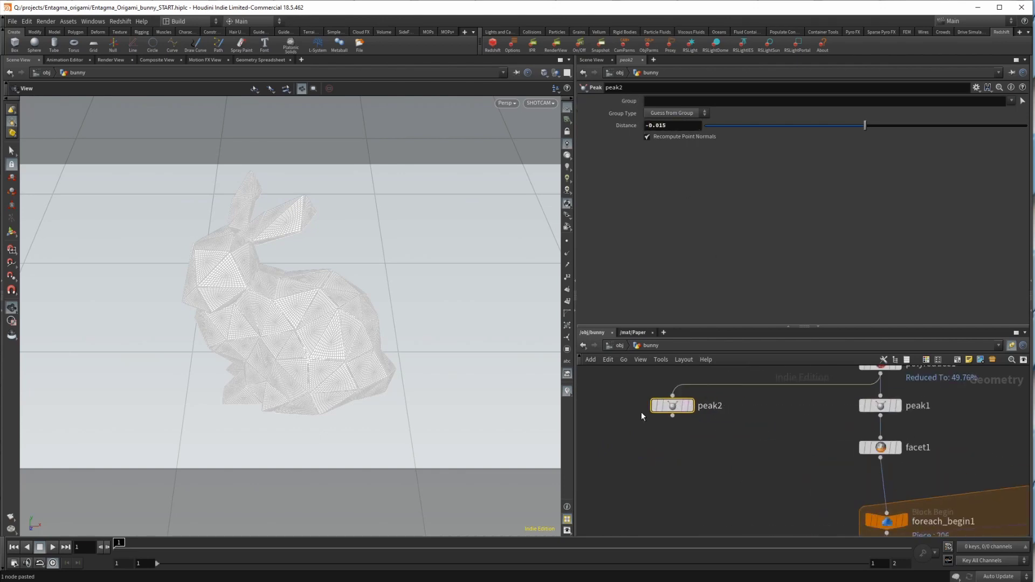
- Add a Null node below peak2 on the inner-surface branch
{"action": "scroll", "coordinate": [701, 422], "scroll_direction": "down", "scroll_amount": 2}
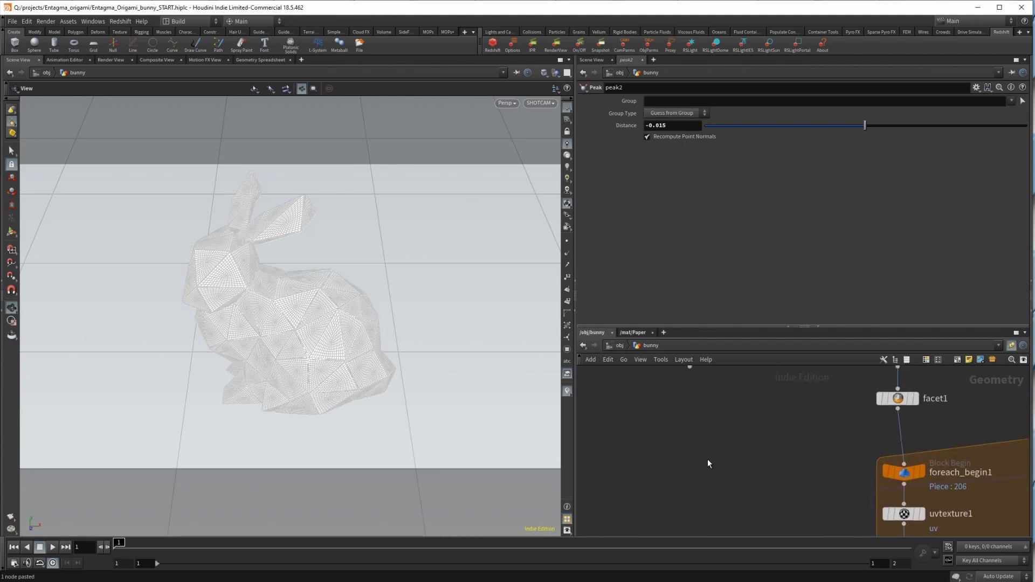
{"action": "key", "text": "Tab"}
{"action": "type", "text": "null"}
{"action": "key", "text": "Return"}
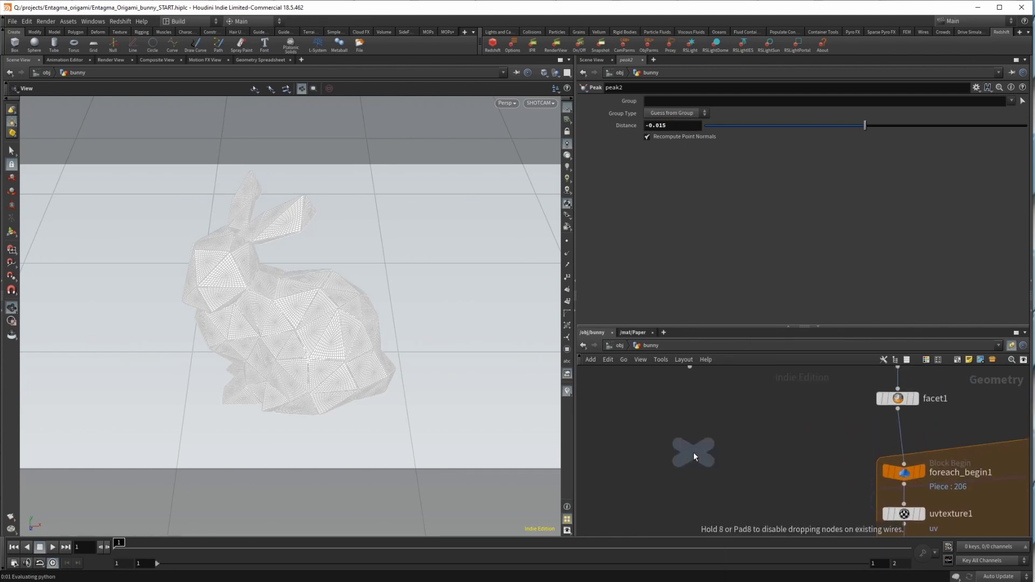
{"action": "left_click", "coordinate": [693, 452]}
- Add a second Material node below the null and assign it the /mat/BLACK material
{"action": "scroll", "coordinate": [772, 393], "scroll_direction": "down", "scroll_amount": 3}
{"action": "key", "text": "ctrl+v"}
{"action": "left_click_drag", "start_coordinate": [736, 431], "coordinate": [739, 456]}
{"action": "left_click", "coordinate": [1020, 173]}
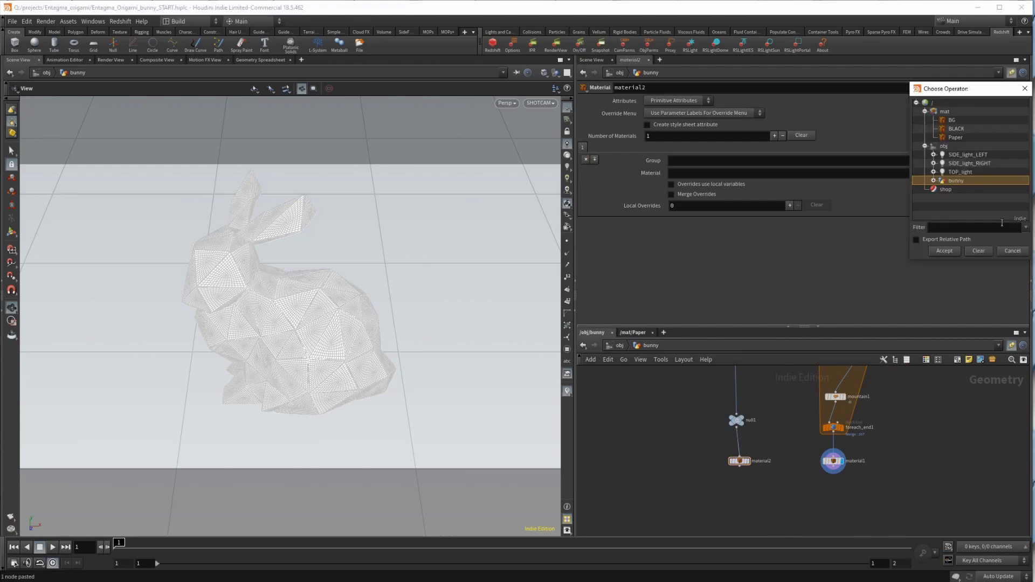
{"action": "left_click", "coordinate": [956, 129]}
{"action": "left_click", "coordinate": [945, 251]}
- Merge material1 and material2 with a displayed Merge node and check the result in the Redshift render view
{"action": "key", "text": "Tab"}
{"action": "key", "text": "Return"}
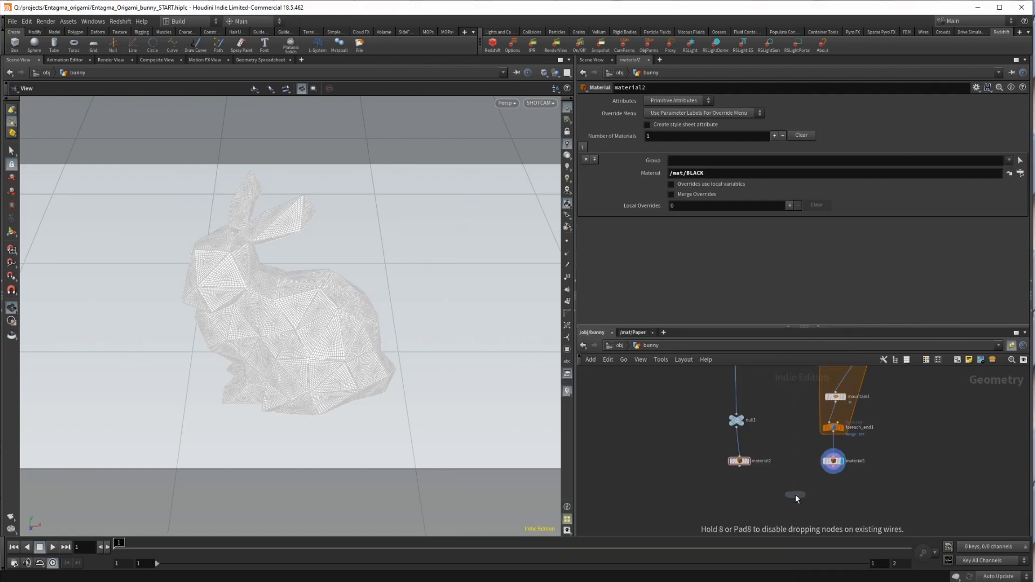
{"action": "left_click", "coordinate": [794, 494]}
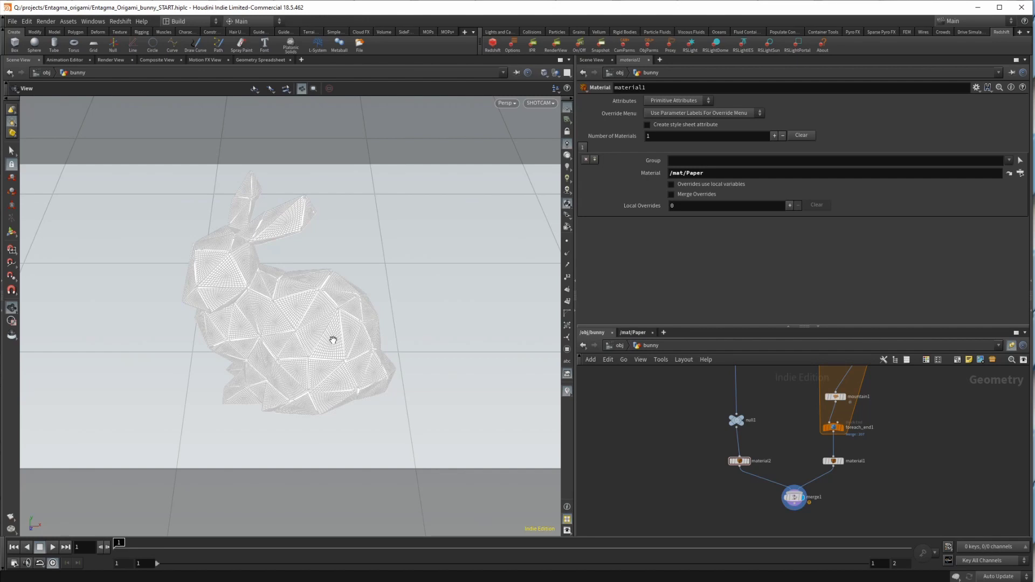
{"action": "left_click", "coordinate": [555, 43]}
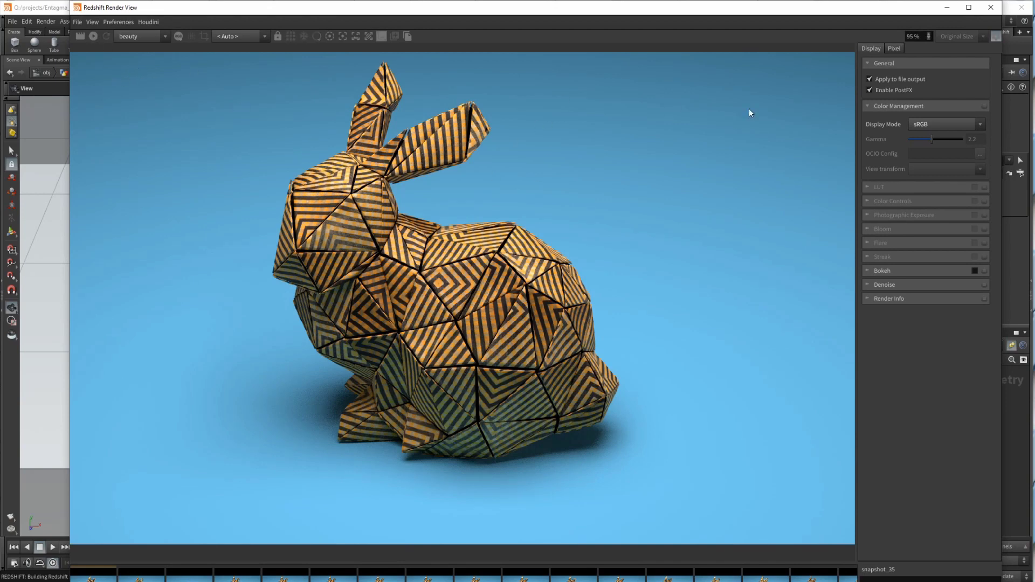
{"action": "key", "text": "alt+Tab"}
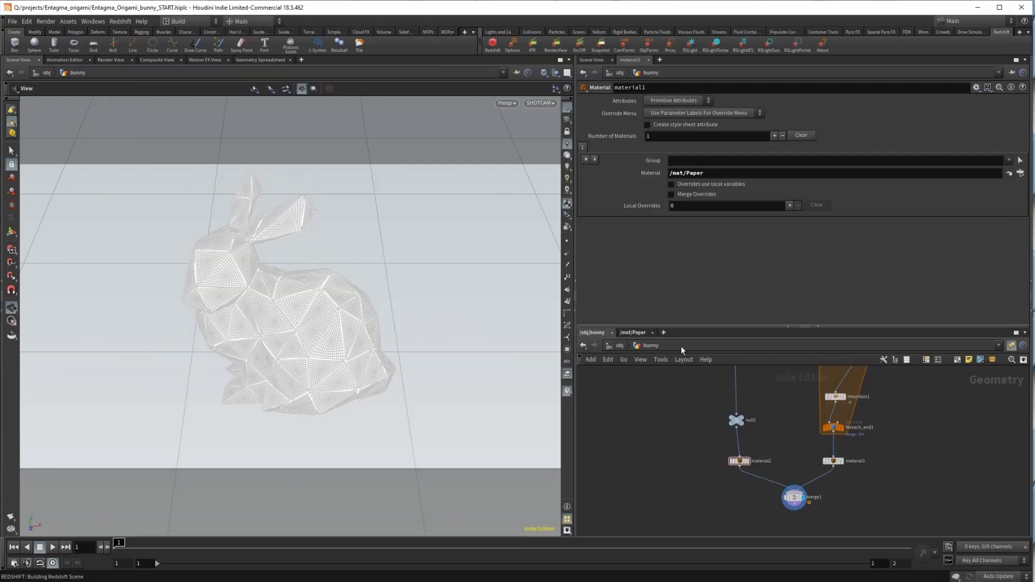
- Review the node network from remesh1 and polyreduce1 down through the for-each loop to foreach_end1
{"action": "middle_click_drag", "start_coordinate": [684, 419], "coordinate": [735, 416]}
{"action": "scroll", "coordinate": [774, 465], "scroll_direction": "up", "scroll_amount": 5}
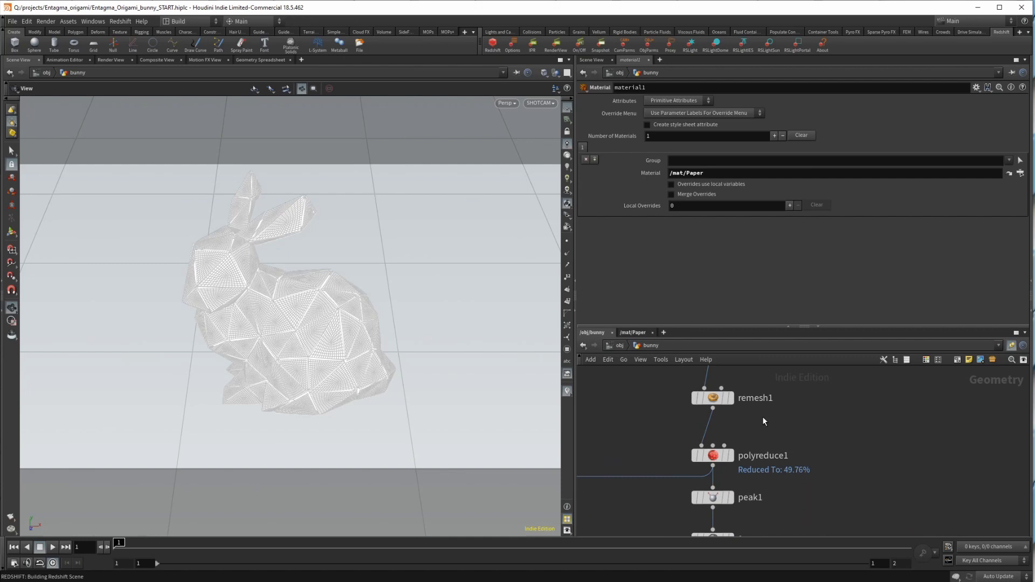
{"action": "scroll", "coordinate": [762, 416], "scroll_direction": "down", "scroll_amount": 3}
{"action": "middle_click_drag", "start_coordinate": [819, 454], "coordinate": [934, 463]}
{"action": "middle_click_drag", "start_coordinate": [651, 496], "coordinate": [670, 426]}
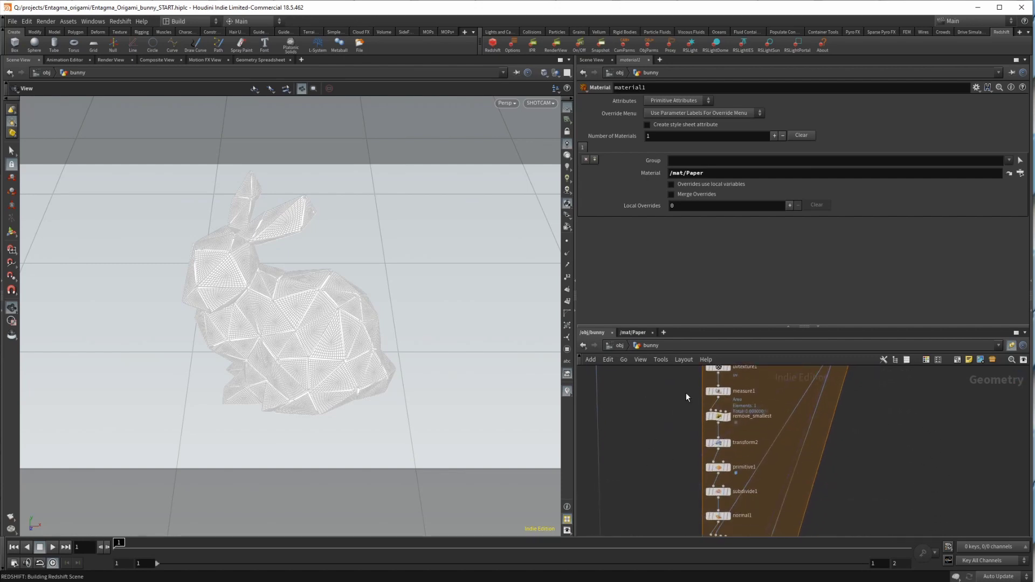
{"action": "middle_click_drag", "start_coordinate": [687, 467], "coordinate": [687, 413]}
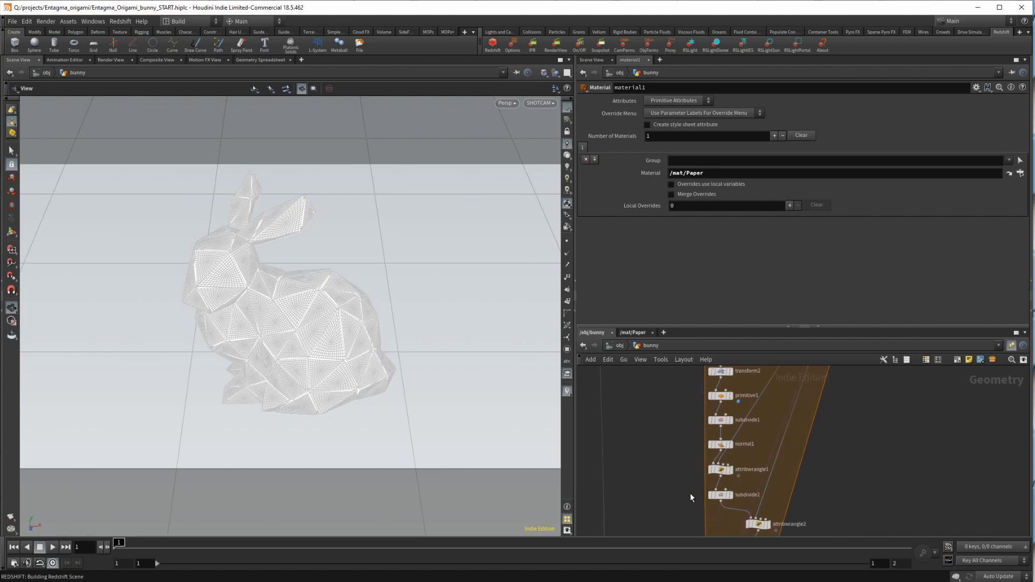
{"action": "middle_click_drag", "start_coordinate": [690, 493], "coordinate": [692, 374]}
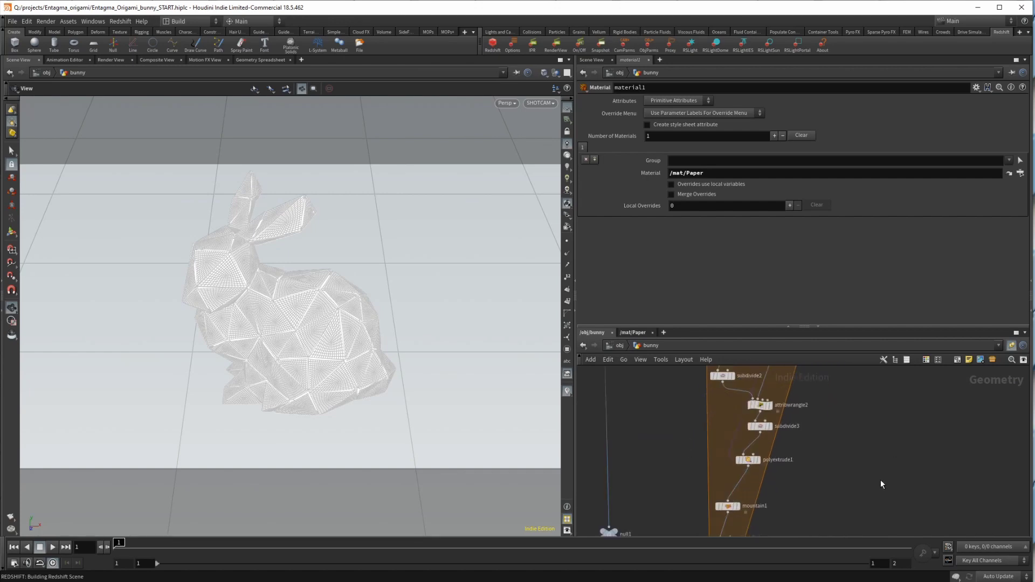
{"action": "scroll", "coordinate": [886, 468], "scroll_direction": "down", "scroll_amount": 3}
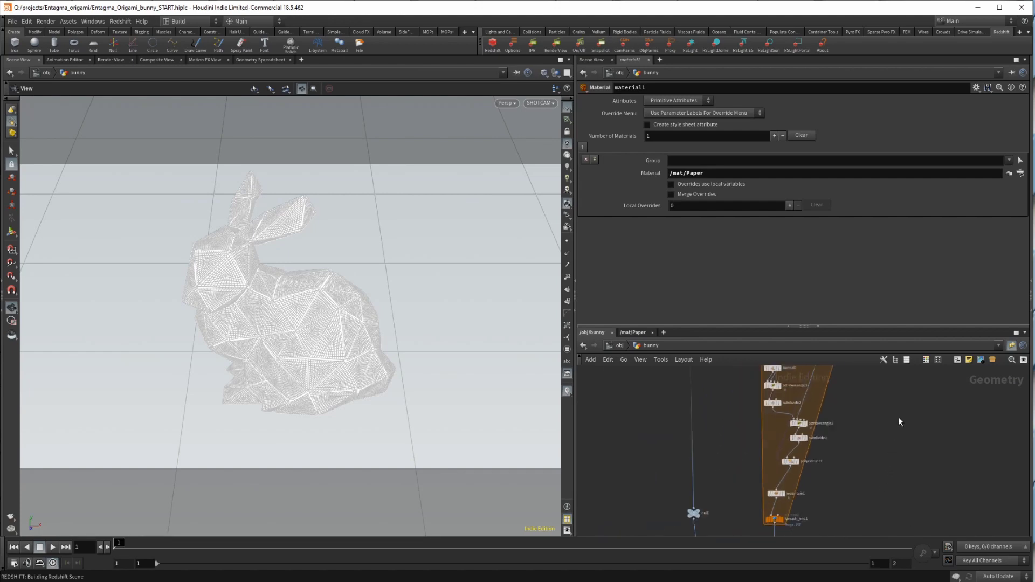
- Connect the testgeometry_pighead node to remesh1's first input in place of transform1
{"action": "middle_click_drag", "start_coordinate": [898, 421], "coordinate": [880, 500]}
{"action": "middle_click_drag", "start_coordinate": [890, 402], "coordinate": [855, 566]}
{"action": "scroll", "coordinate": [921, 418], "scroll_direction": "up", "scroll_amount": 2}
{"action": "left_click_drag", "start_coordinate": [898, 403], "coordinate": [723, 458]}
{"action": "scroll", "coordinate": [713, 491], "scroll_direction": "up", "scroll_amount": 3}
{"action": "middle_click_drag", "start_coordinate": [713, 493], "coordinate": [895, 512]}
{"action": "left_click_drag", "start_coordinate": [910, 439], "coordinate": [736, 467]}
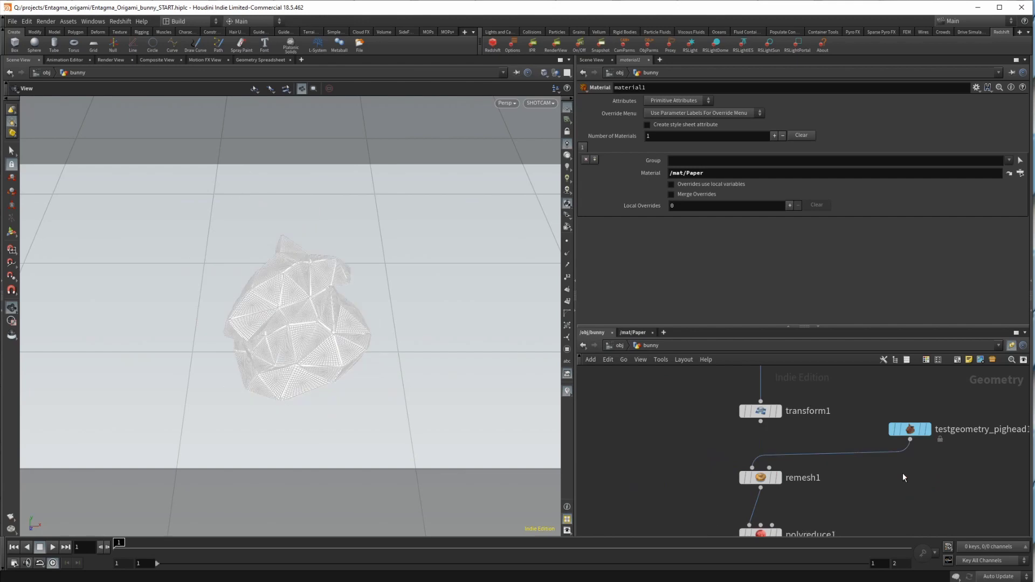